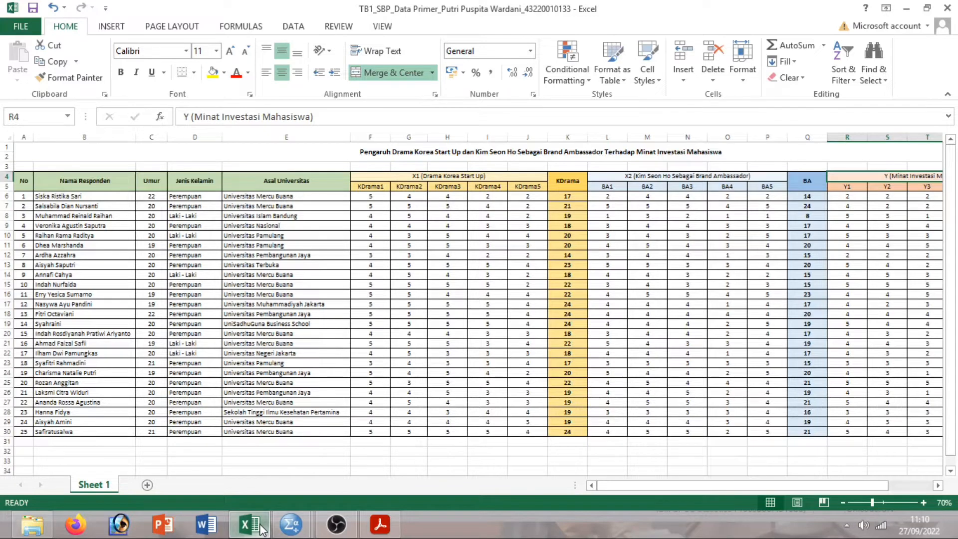
Review the X1, X2 and Y group headings in the Excel questionnaire sheet.
left_click(503, 176)
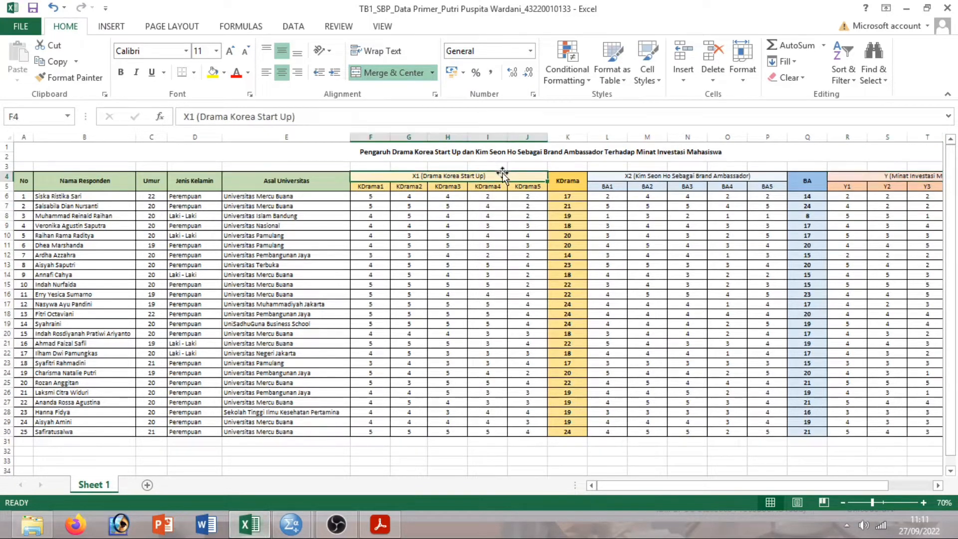
left_click_drag(632, 491, 657, 491)
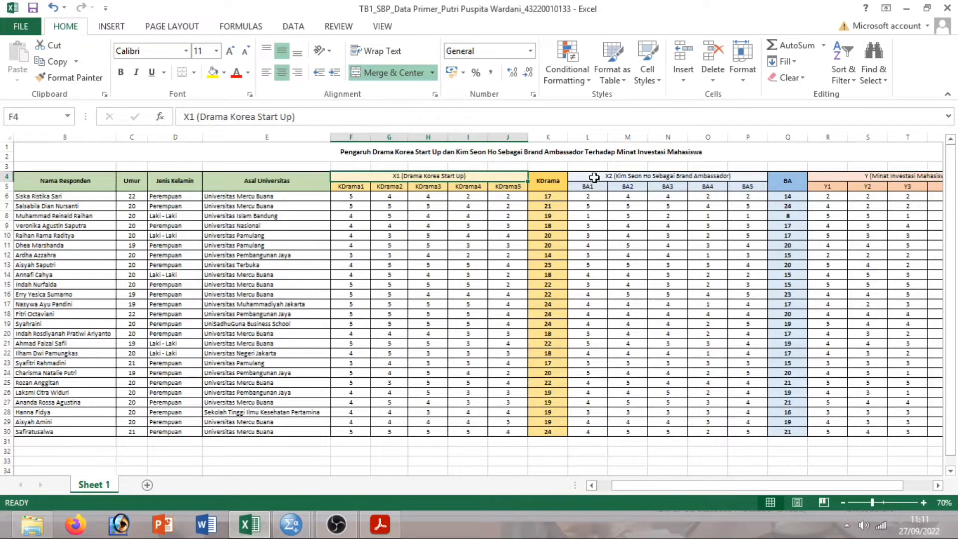
left_click(594, 178)
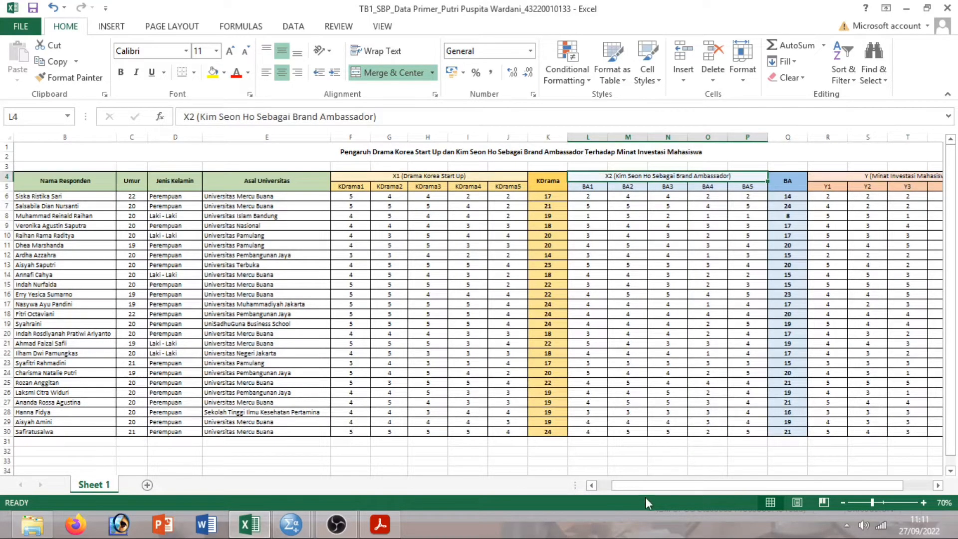
left_click_drag(644, 489, 658, 436)
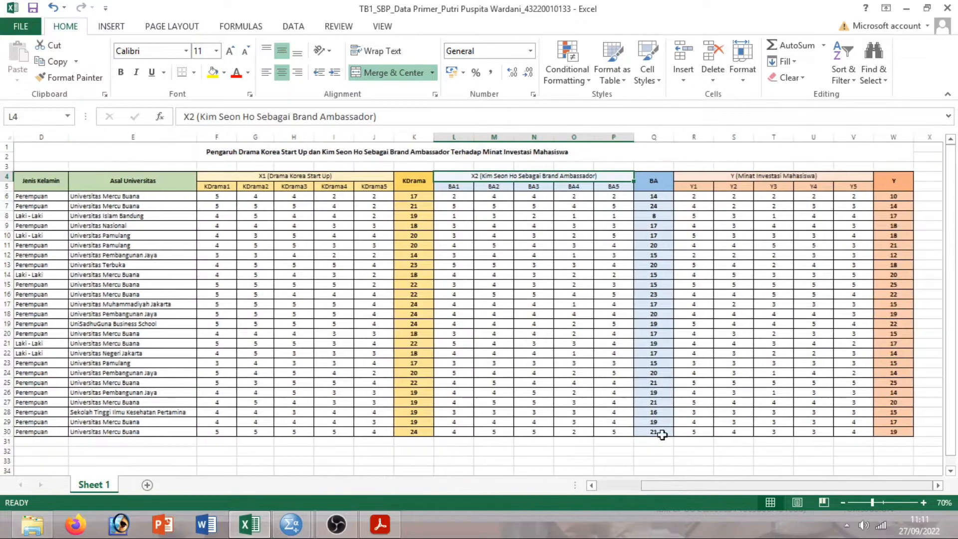
left_click(703, 176)
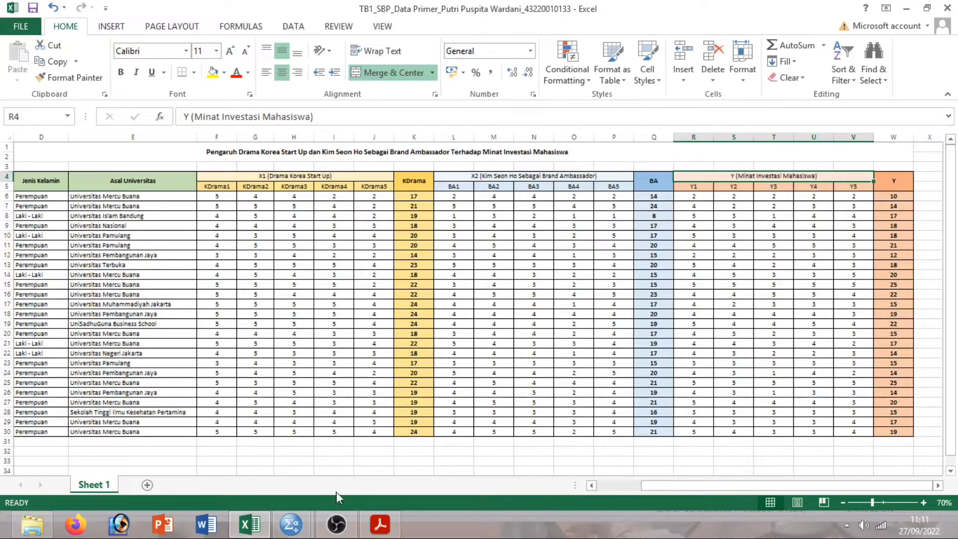
Bring up the empty Untitled1 SPSS data editor, cancelling the Excel import without importing.
left_click(300, 522)
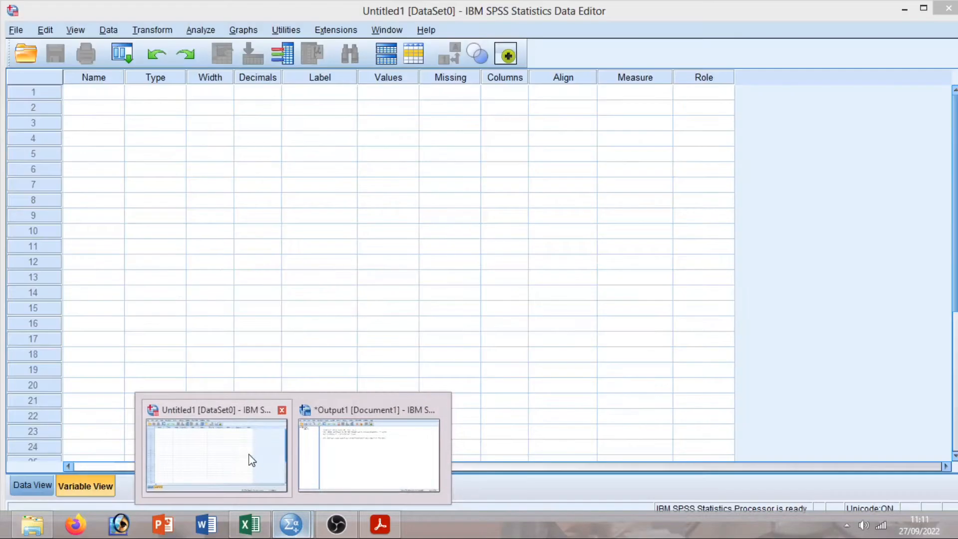
left_click(250, 456)
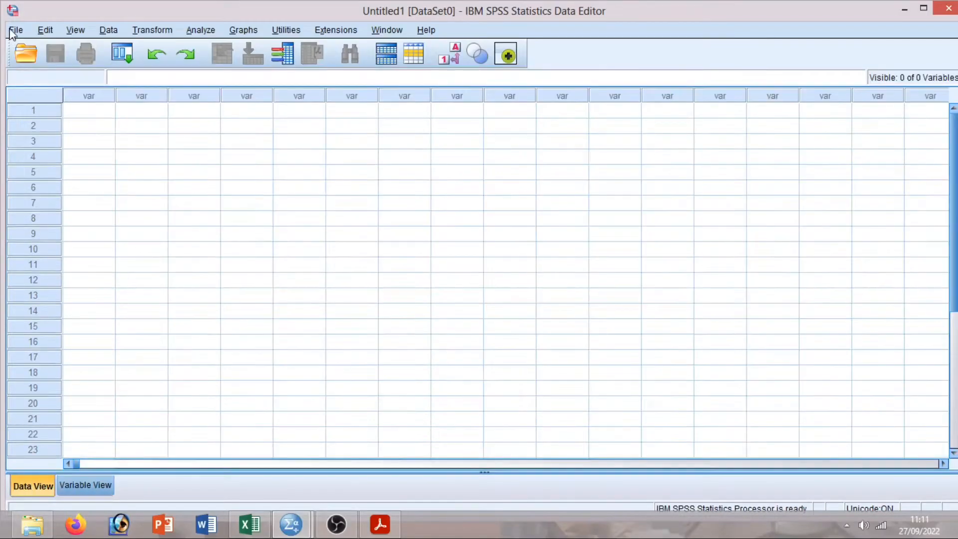
left_click(15, 31)
mouse_move(63, 81)
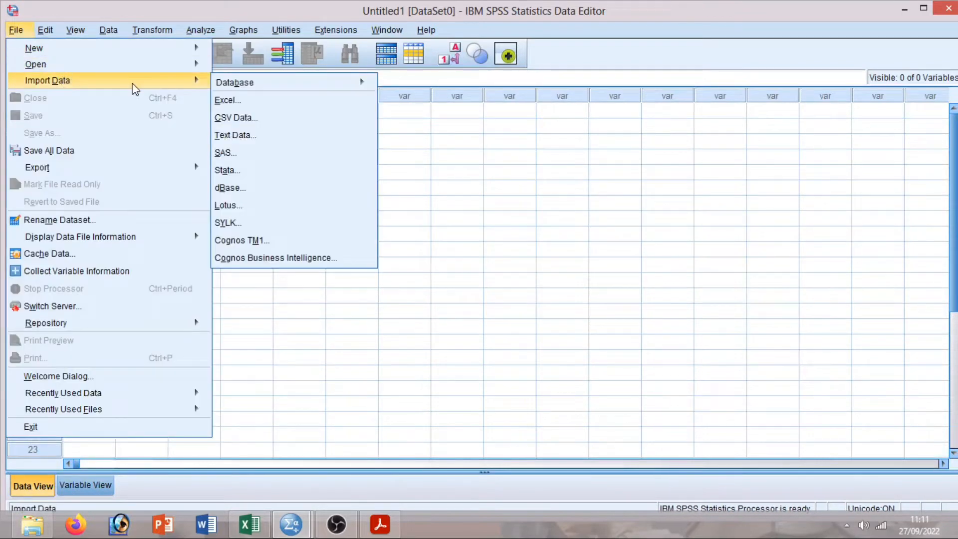
left_click(227, 101)
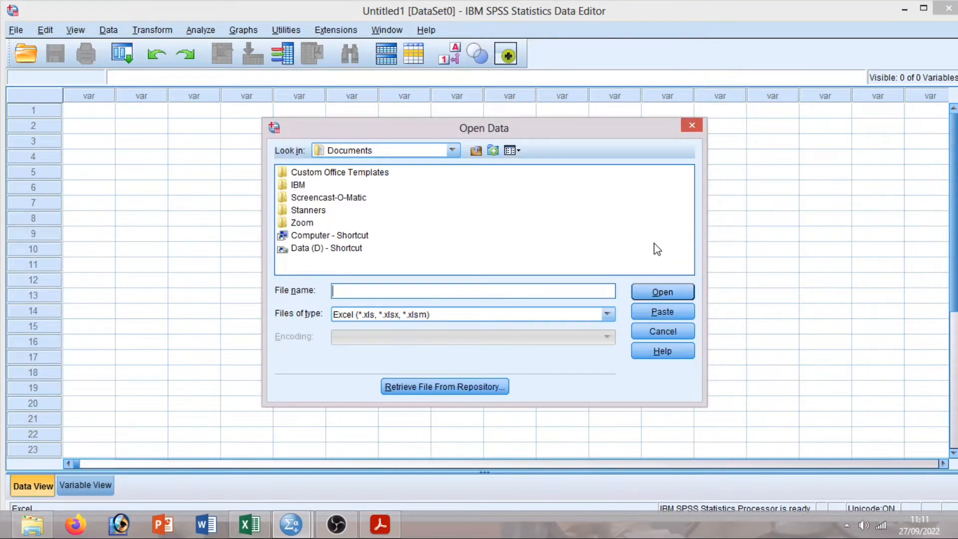
left_click(692, 127)
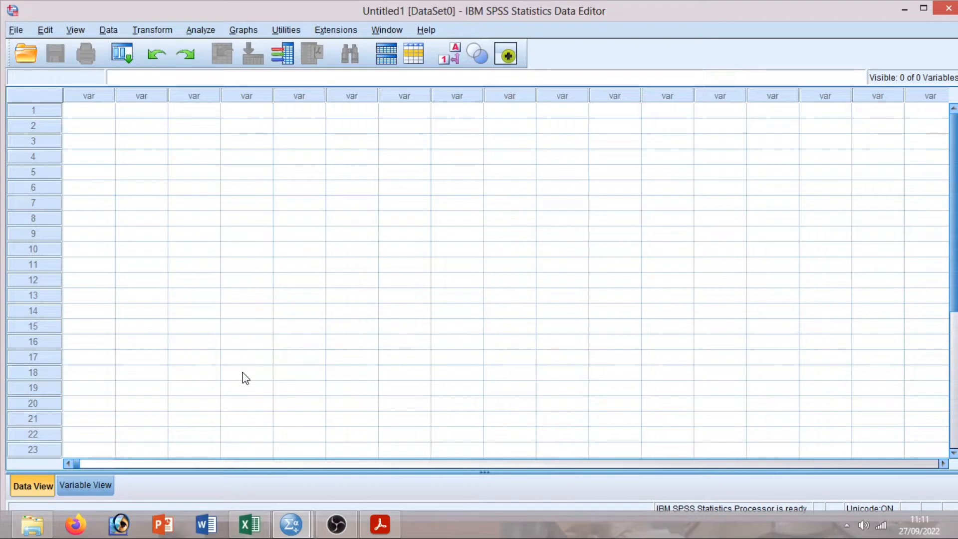
In Variable View, name the first variables X1.KD1 through X1.KD5 and Total.X1.
left_click(92, 486)
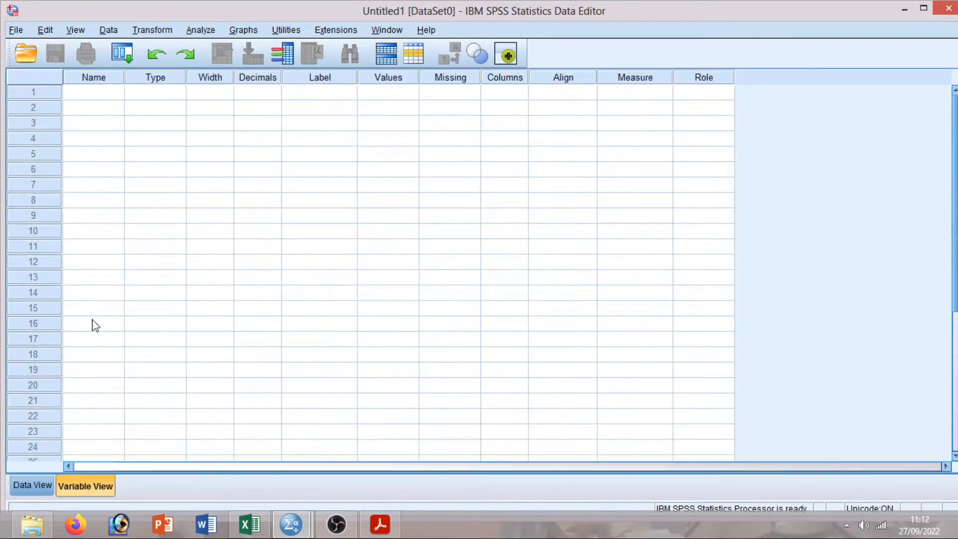
left_click(96, 100)
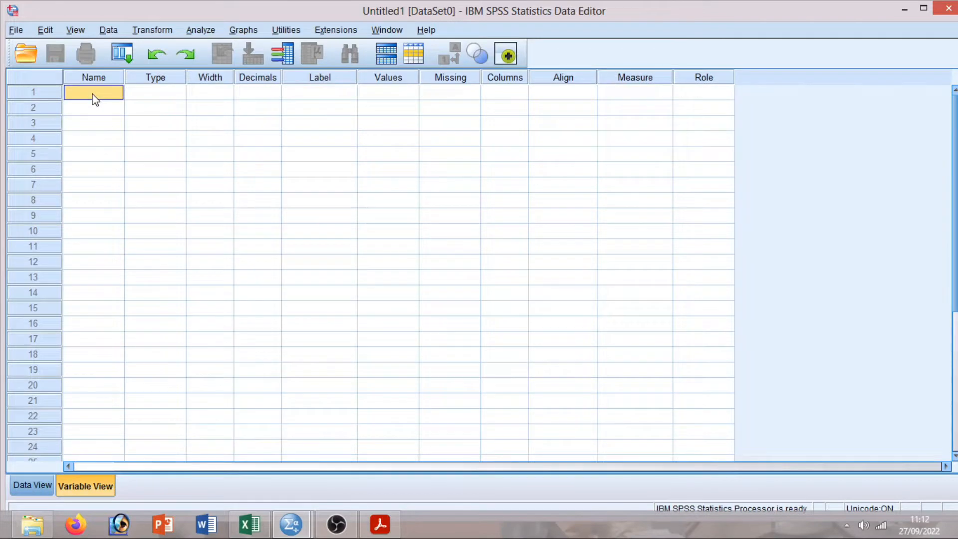
type("x")
type("x")
type("1.KD1")
key("Return")
type("X1.")
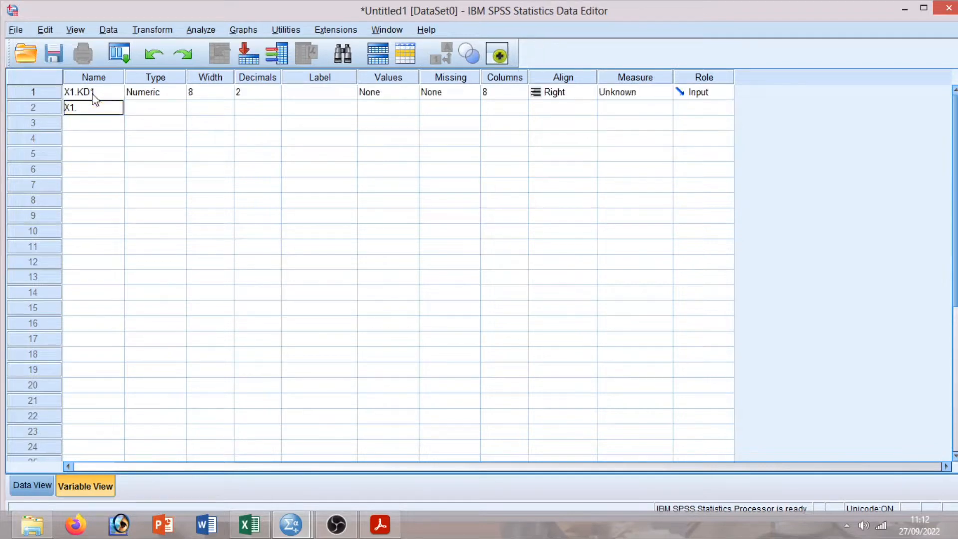
type("KD2")
key("Return")
type("X")
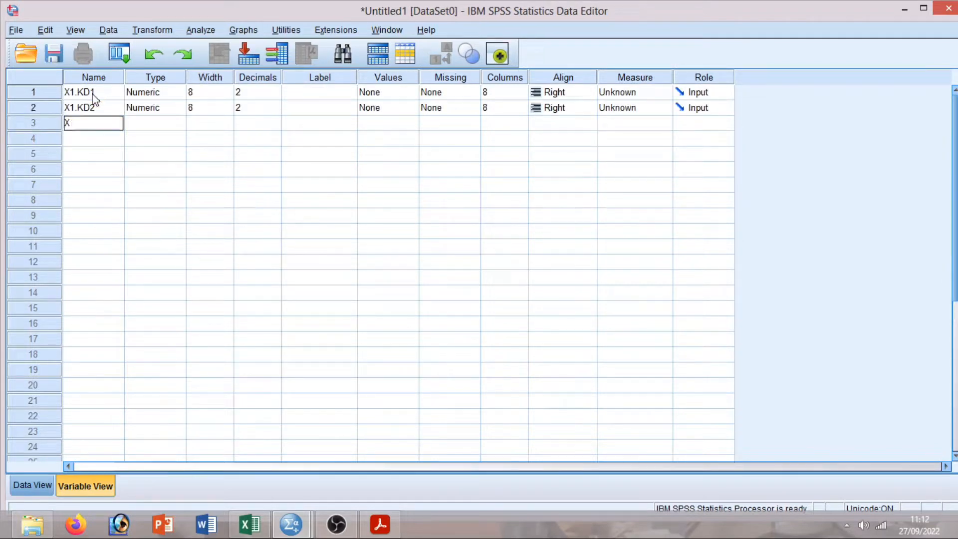
type("1.KD3")
key("Return")
type("X1.KD4")
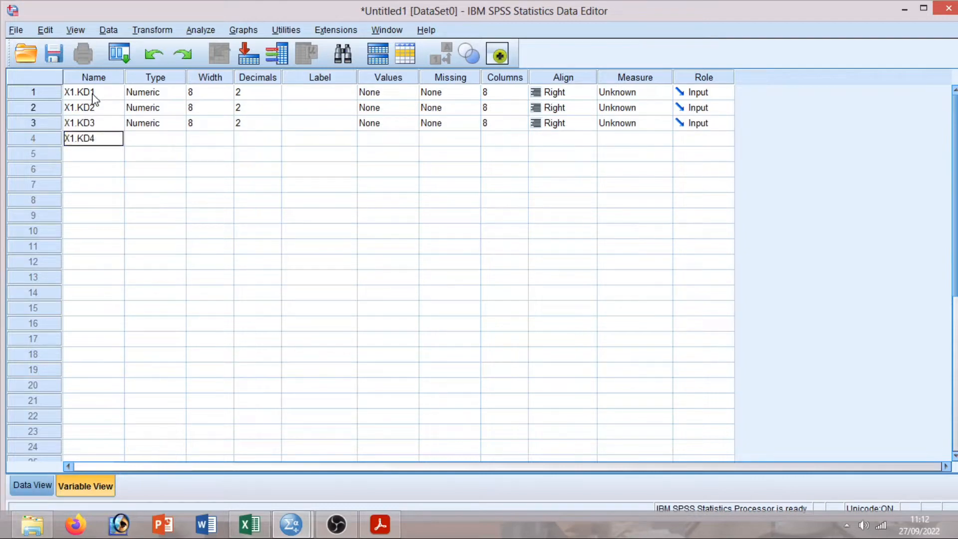
key("Return")
type("X1.KD5")
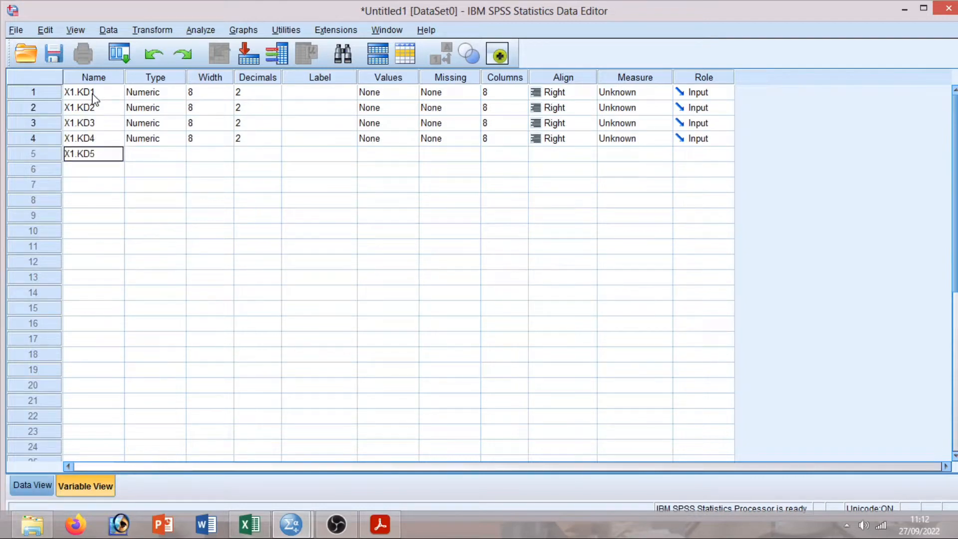
key("Return")
type("Tota")
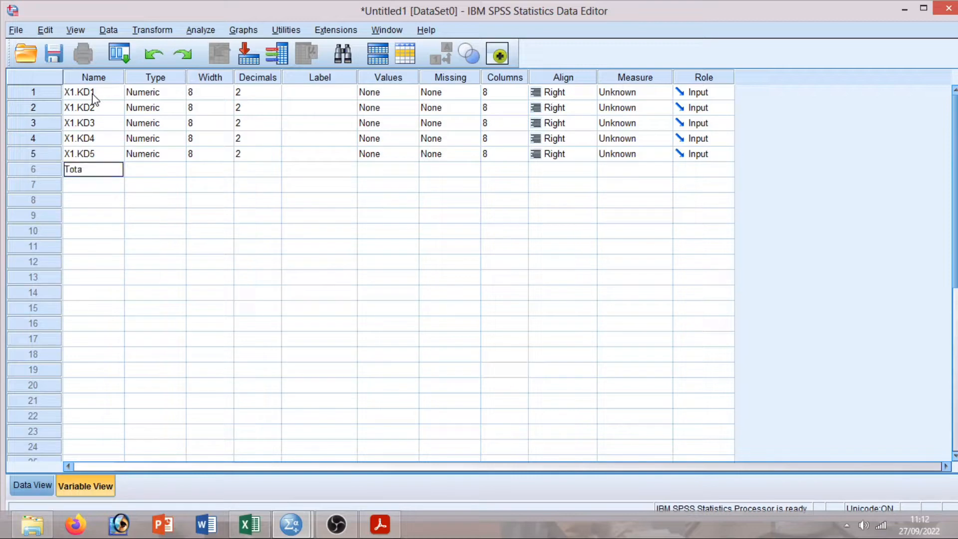
type("l.X1")
key("Return")
Name the next five variables X2.BA1 through X2.BA5.
type("X")
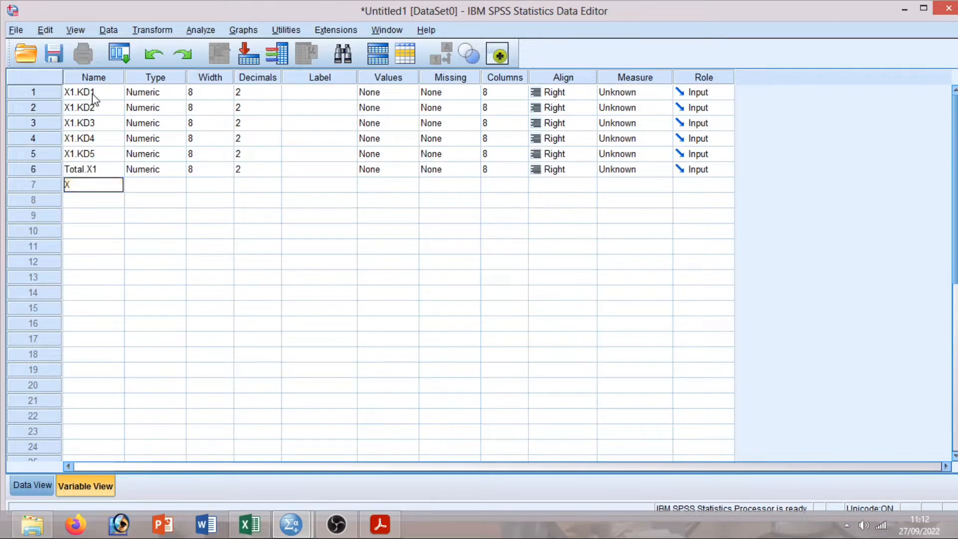
type("2.BA1")
key("Return")
type("X2.")
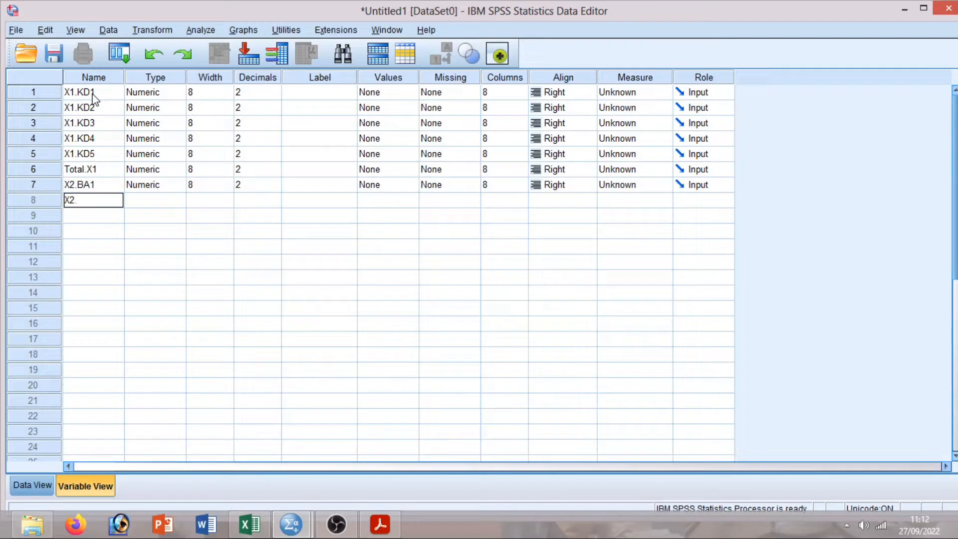
type("BA2")
key("Return")
type("X")
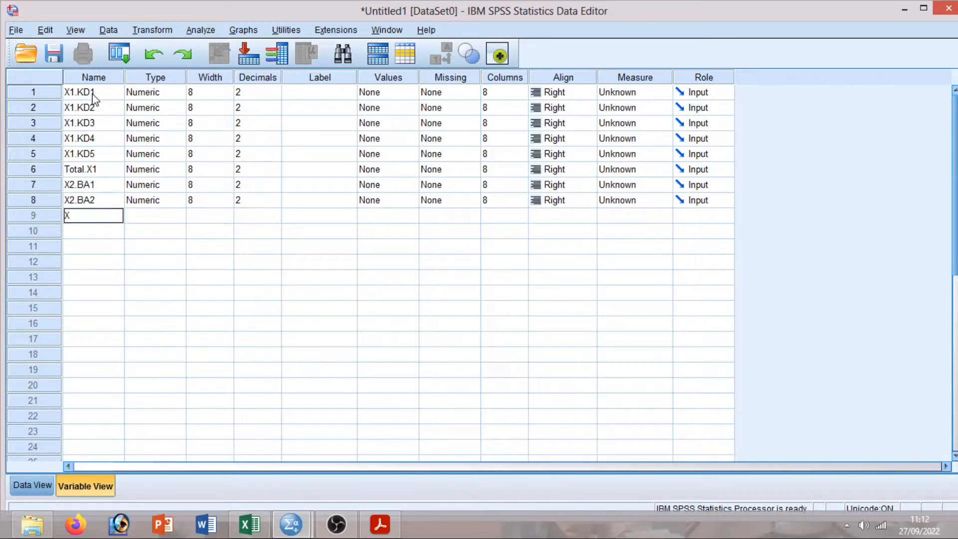
type("2.BA3")
key("Return")
type("X2.BA4")
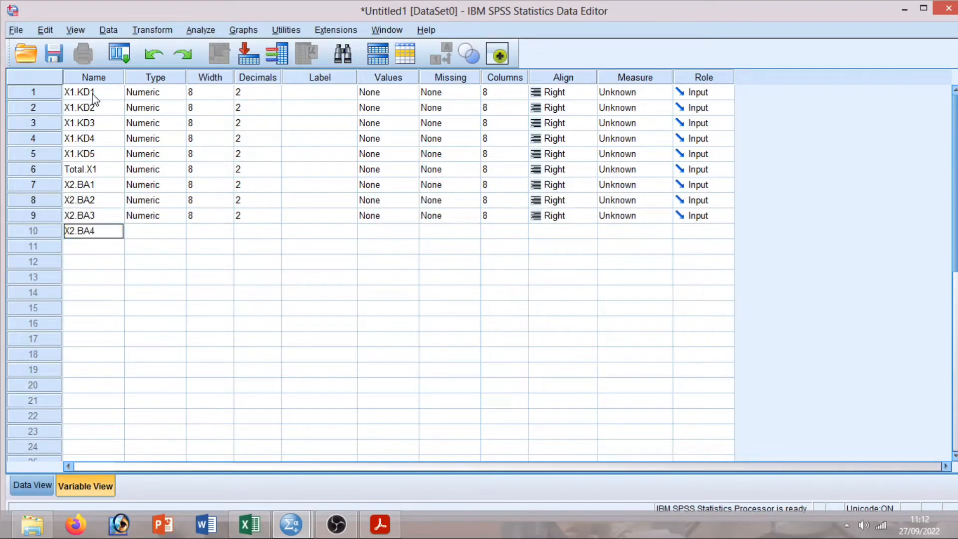
key("Return")
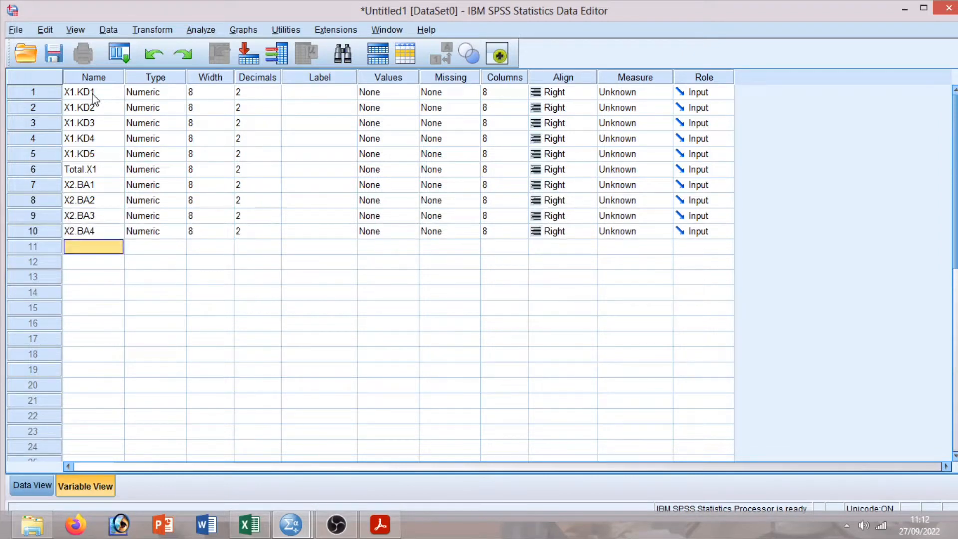
type("XA.BA5")
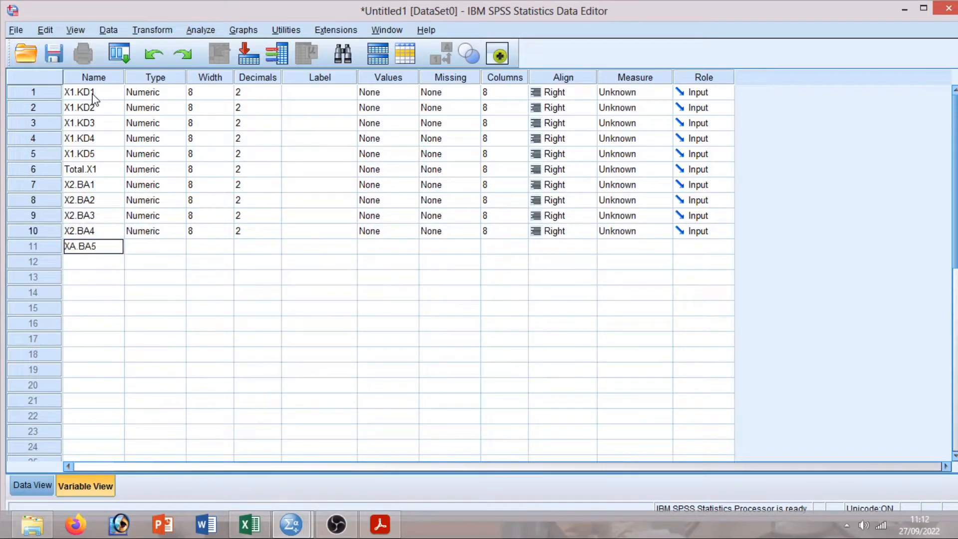
key("Return")
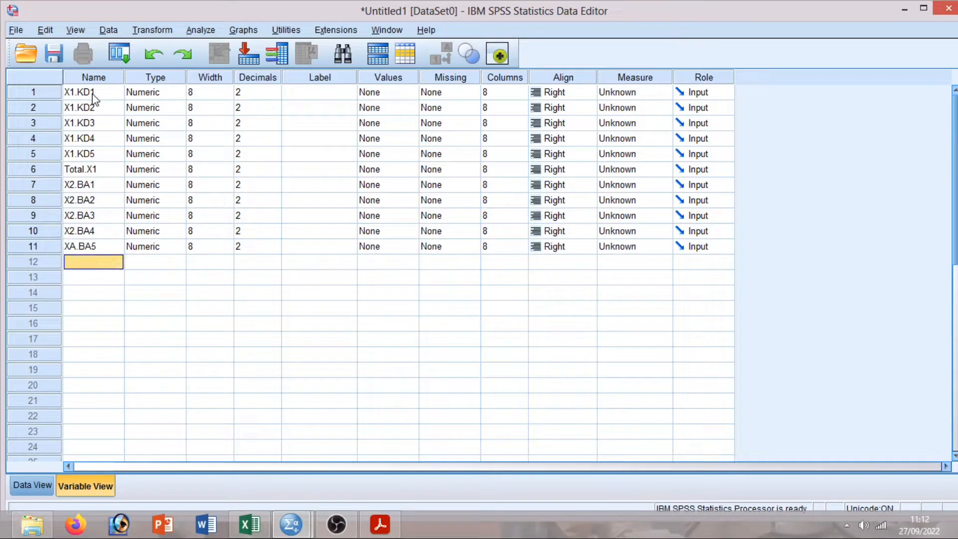
Correct the misspelled XA.BA5 to X2.BA5 and add the Total.X2 variable.
left_click(75, 248)
double_click(78, 247)
key("BackSpace")
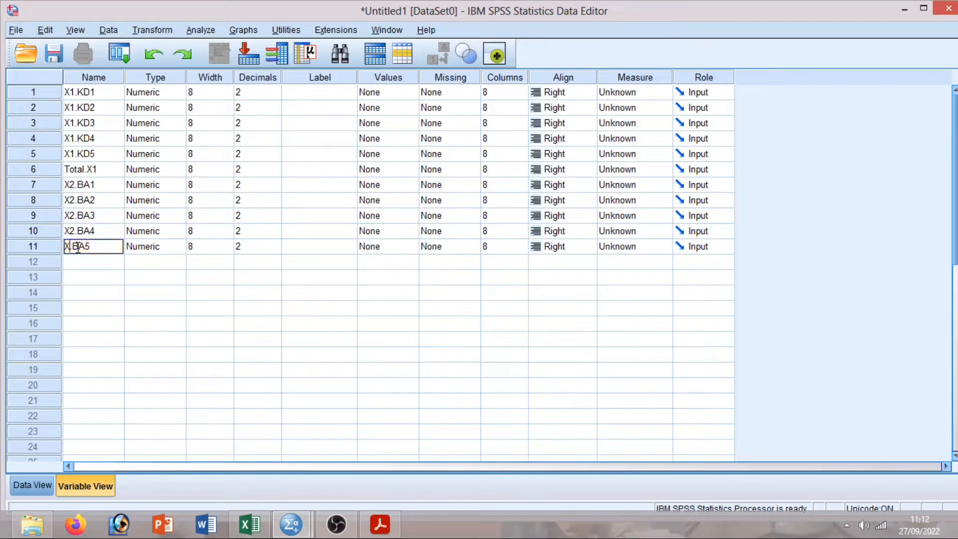
type("2")
left_click(90, 261)
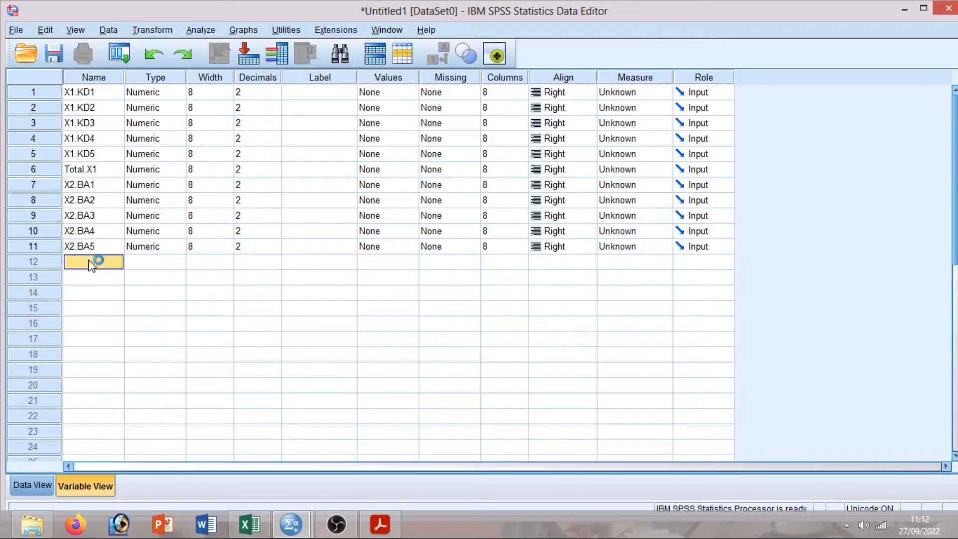
type("Total")
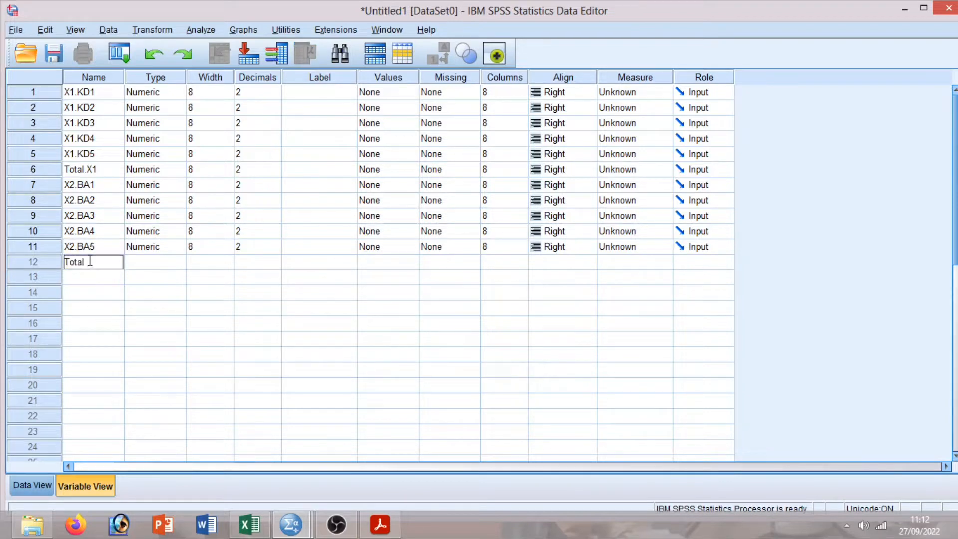
type(".X2")
key("Return")
Add variables Y1 through Y5 and the Total.Y variable.
type("Y1")
key("Return")
type("Y2")
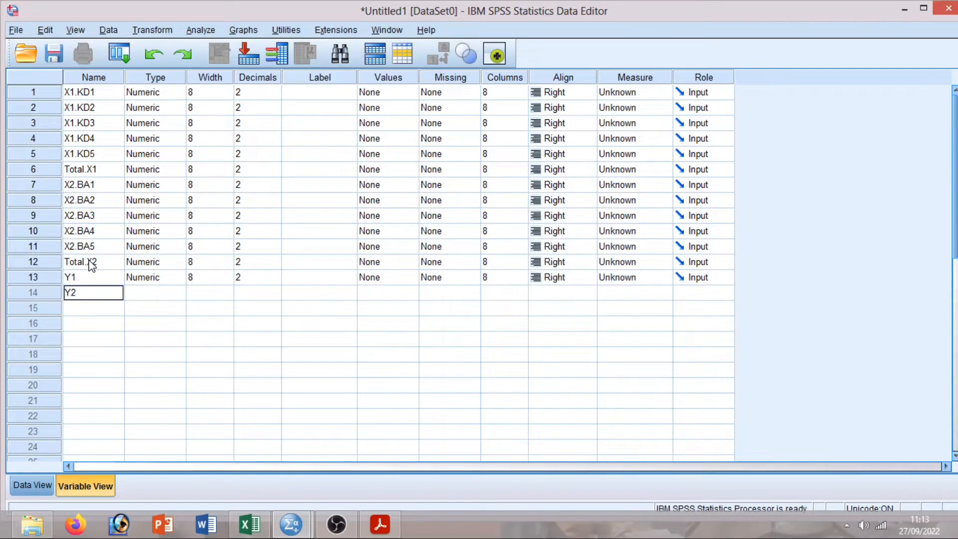
key("Return")
type("Y3")
key("Return")
type("Y4")
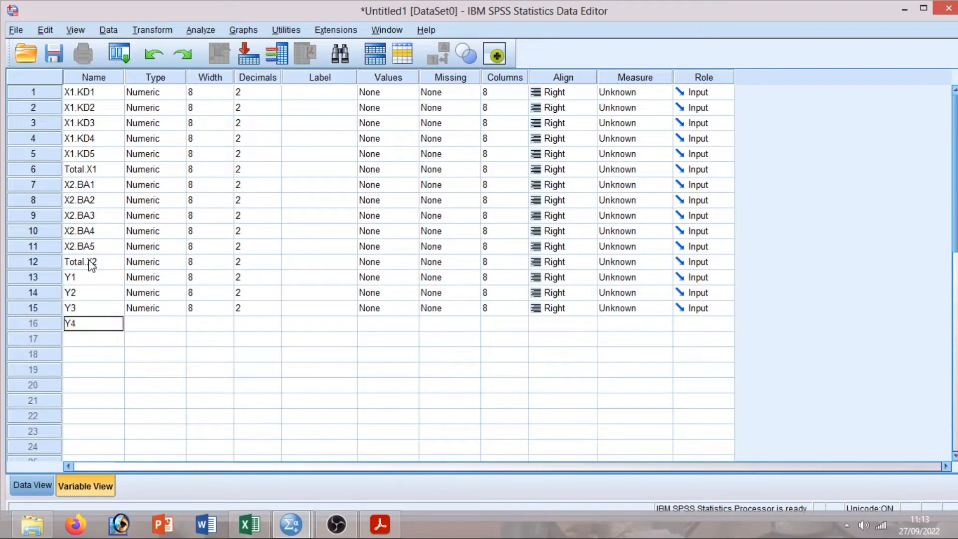
key("Return")
type("Y5")
key("Return")
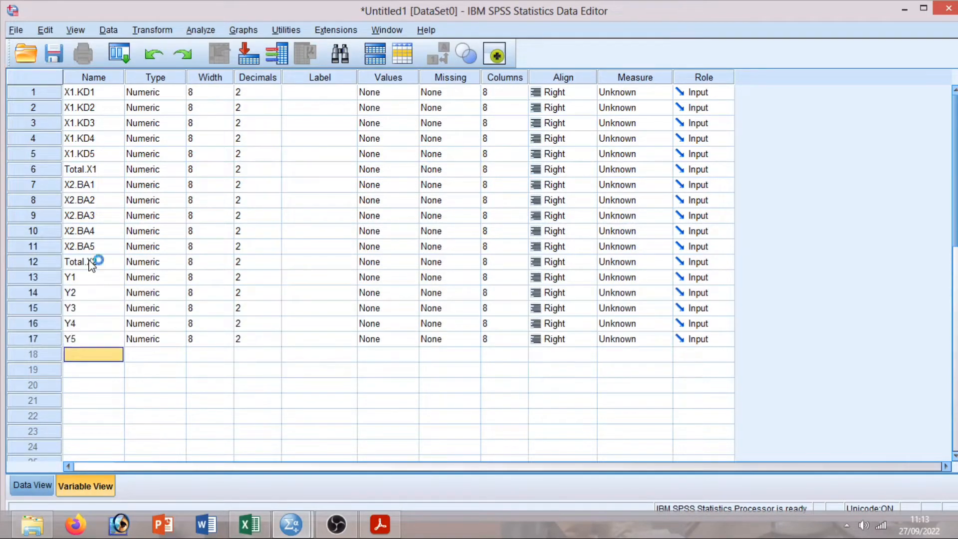
type("Total.Y")
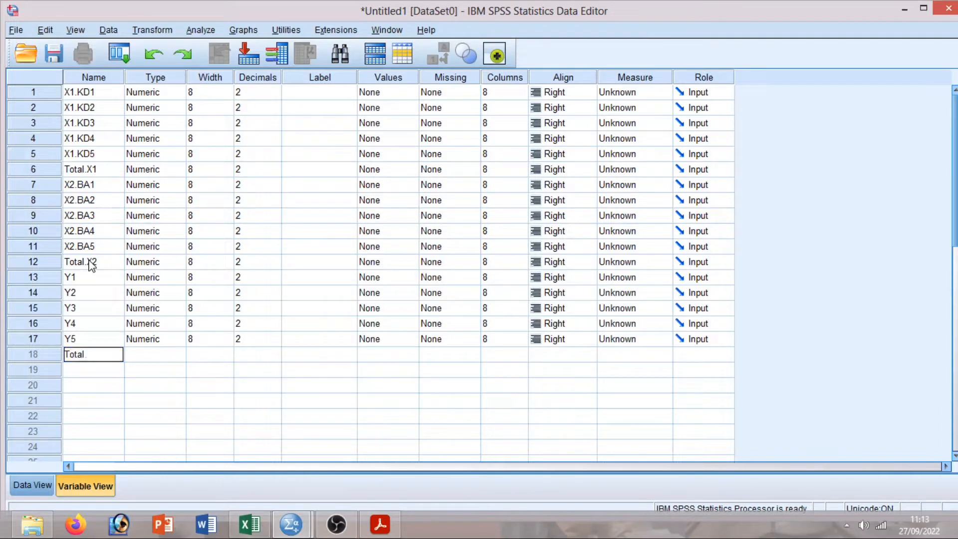
Set decimals to 0 for X1.KD1 through X1.KD5 and Total.X1.
left_click(254, 80)
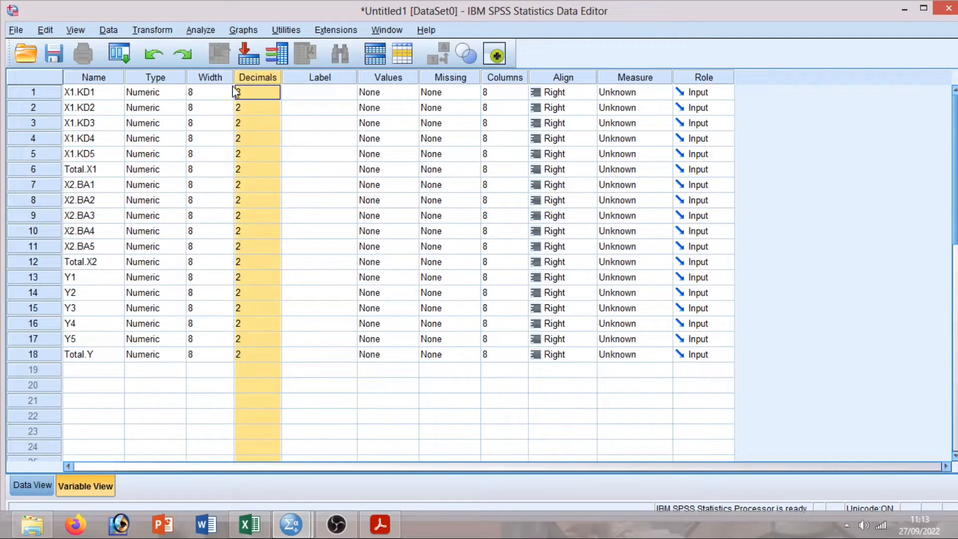
left_click(274, 95)
left_click(274, 96)
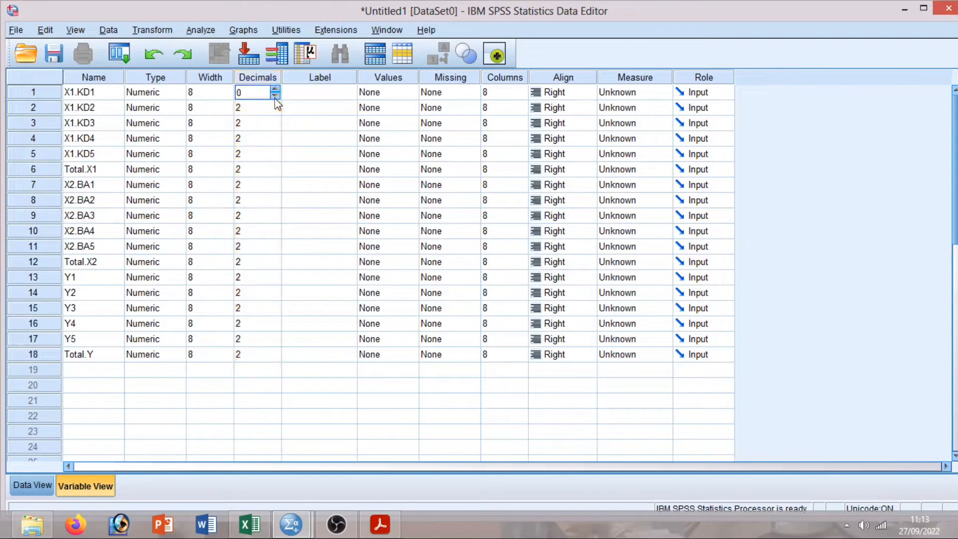
left_click(274, 111)
left_click(274, 110)
left_click(275, 126)
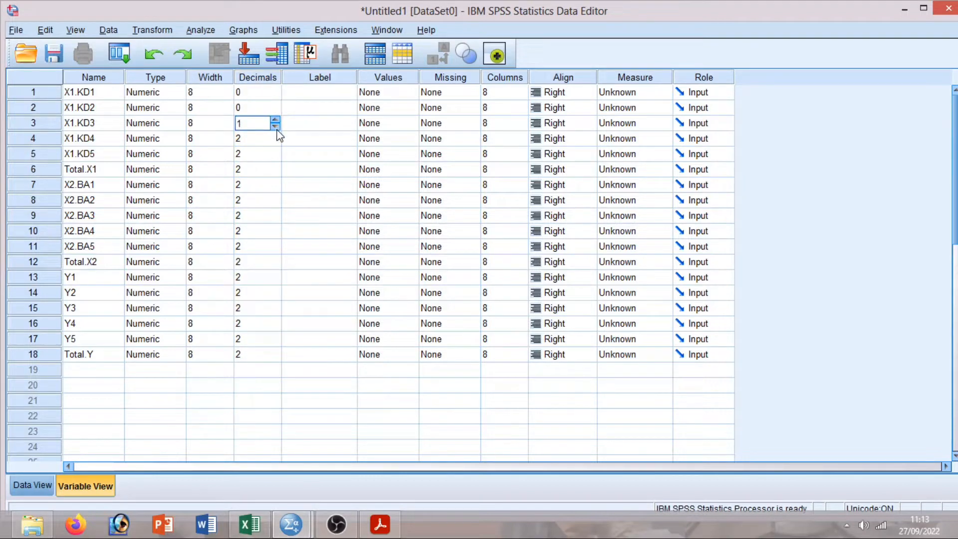
left_click(274, 126)
left_click(275, 142)
left_click(275, 142)
left_click(275, 157)
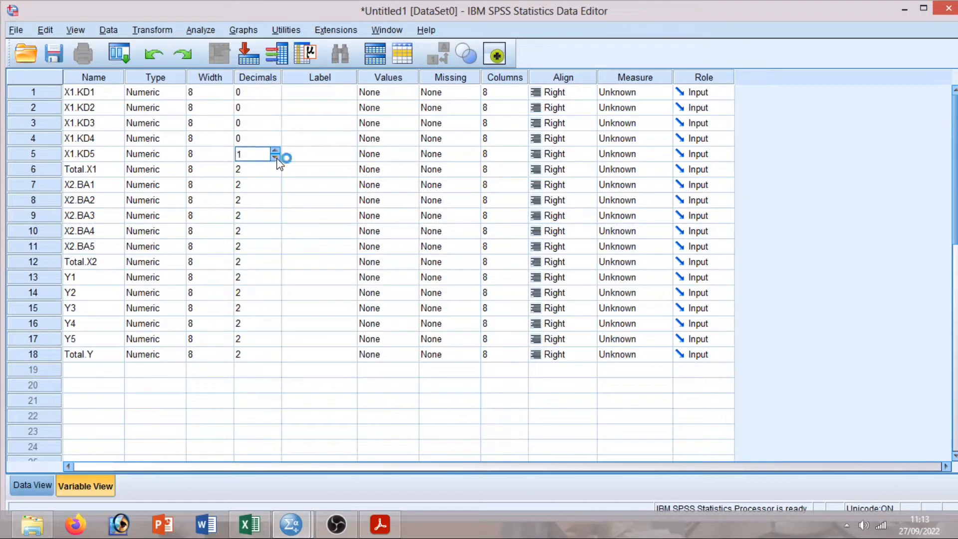
left_click(276, 158)
left_click(278, 182)
left_click(275, 172)
left_click(275, 173)
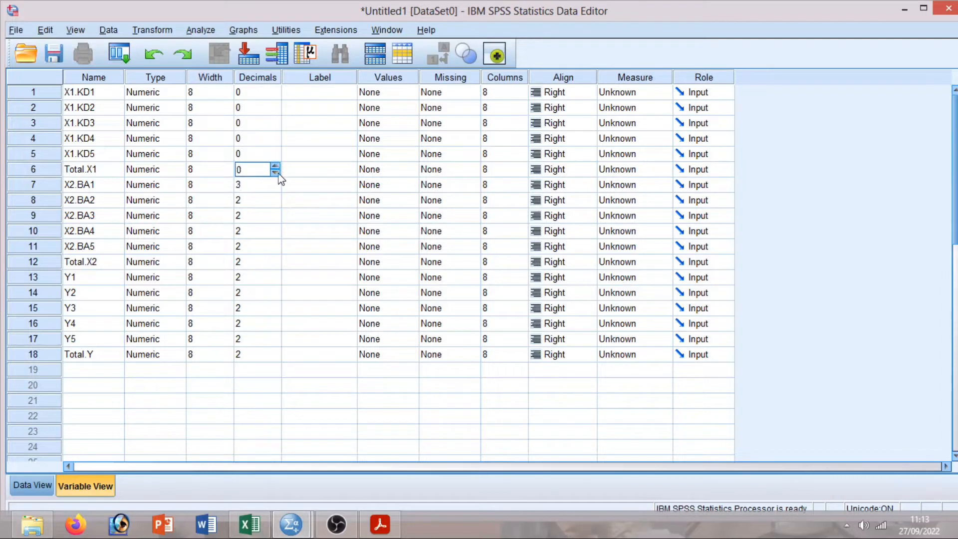
Set decimals to 0 for X2.BA1 through X2.BA5 and Total.X2.
left_click(279, 188)
left_click(275, 188)
left_click(275, 188)
left_click(276, 203)
left_click(275, 203)
left_click(276, 218)
left_click(275, 219)
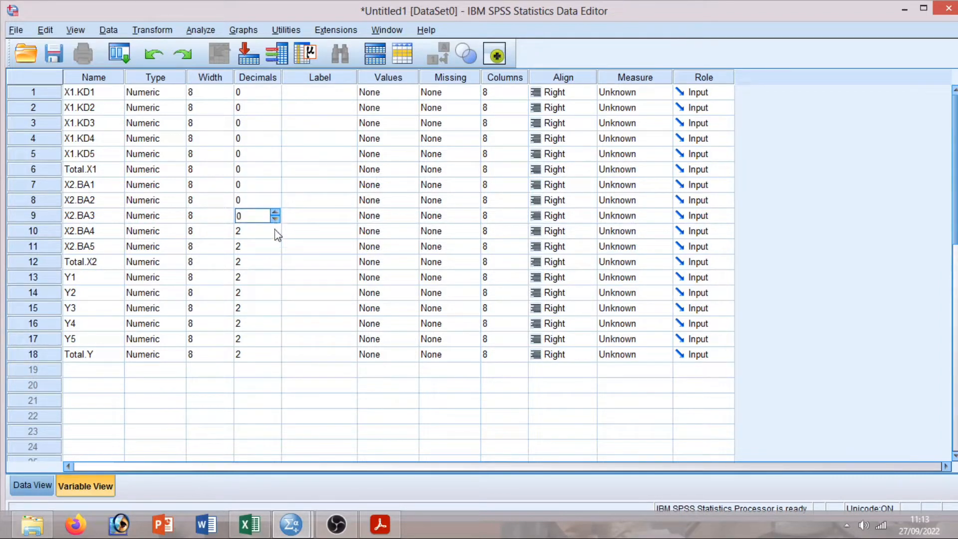
left_click(275, 234)
left_click(275, 234)
left_click(275, 249)
left_click(275, 250)
left_click(275, 249)
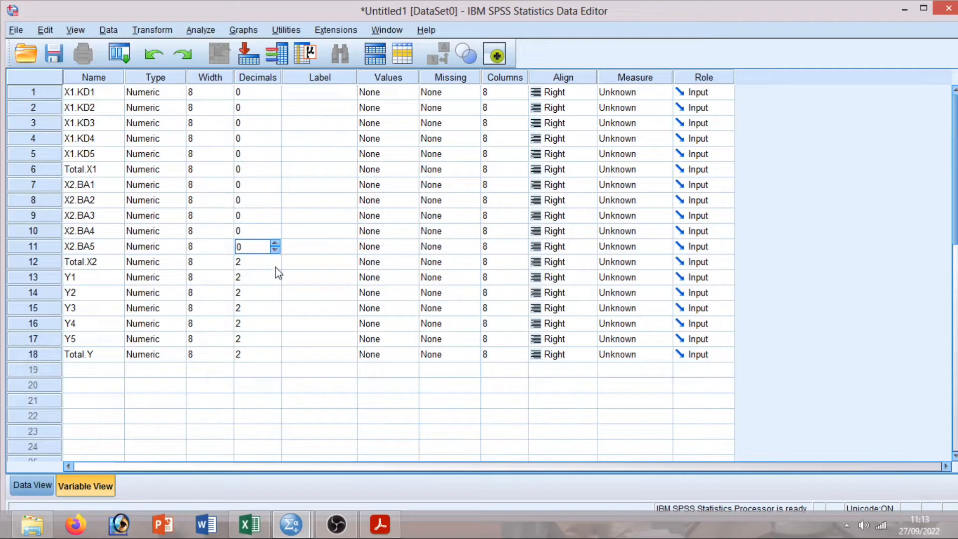
left_click(275, 267)
left_click(275, 265)
left_click(275, 265)
Set decimals to 0 for Y1 through Y5 and Total.Y.
left_click(276, 280)
left_click(276, 281)
left_click(276, 281)
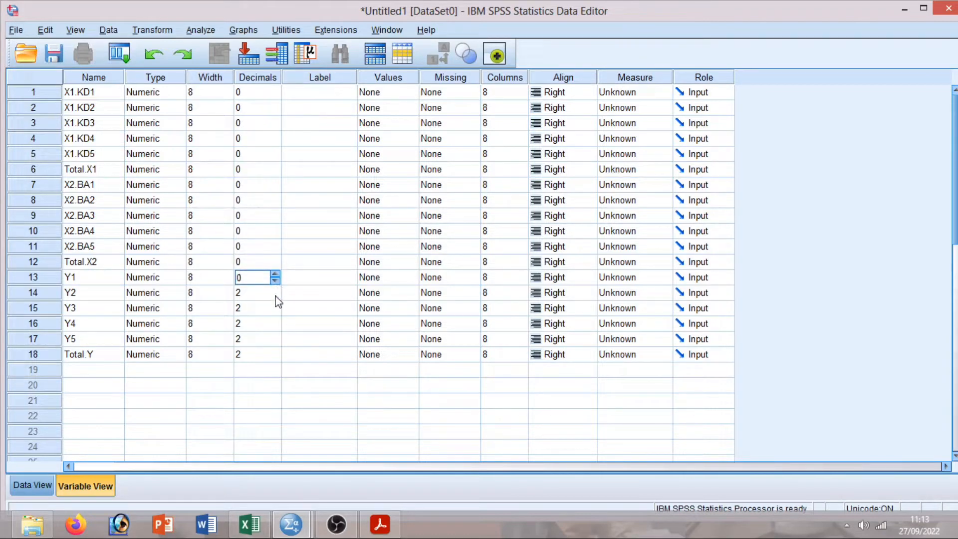
left_click(276, 296)
left_click(275, 296)
left_click(275, 296)
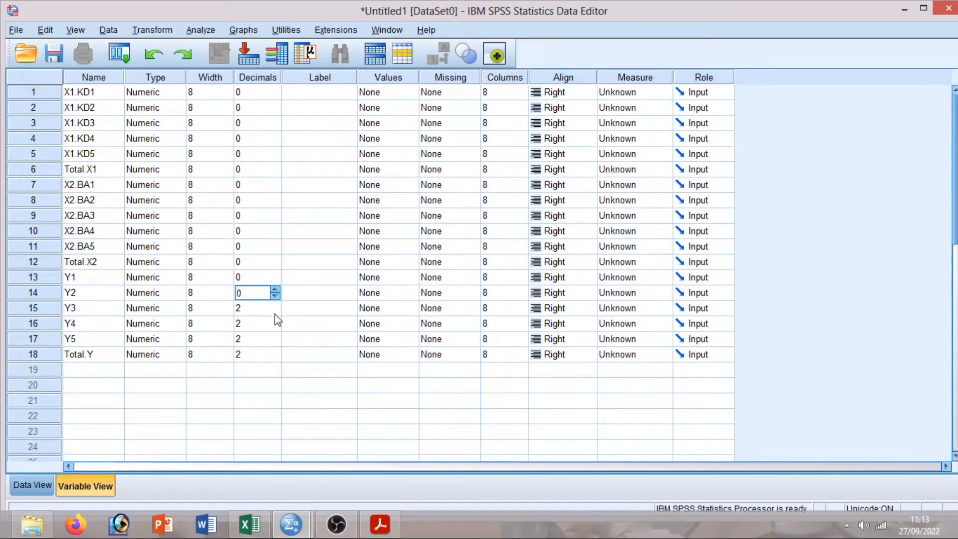
left_click(275, 311)
left_click(275, 311)
left_click(275, 312)
left_click(275, 327)
left_click(275, 327)
left_click(276, 327)
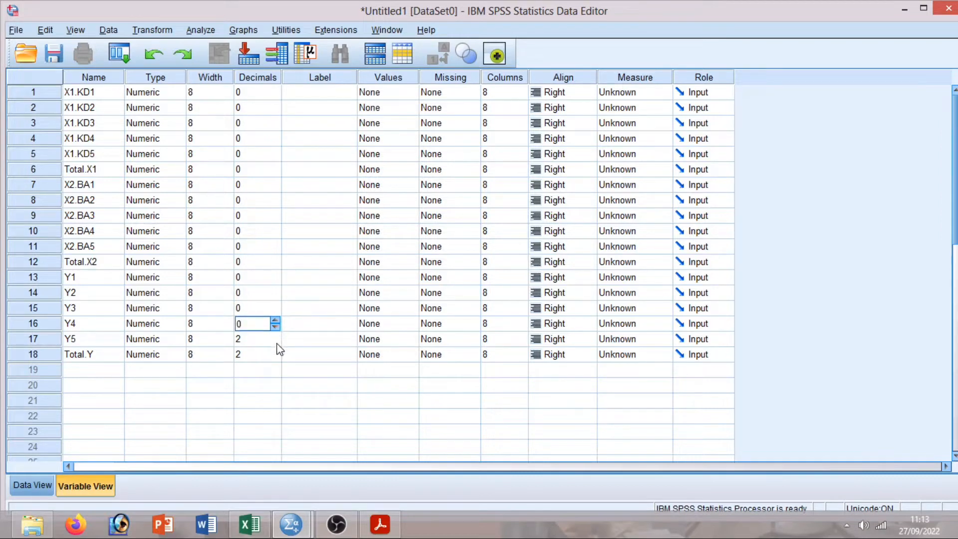
left_click(276, 343)
left_click(276, 343)
left_click(276, 342)
left_click(276, 355)
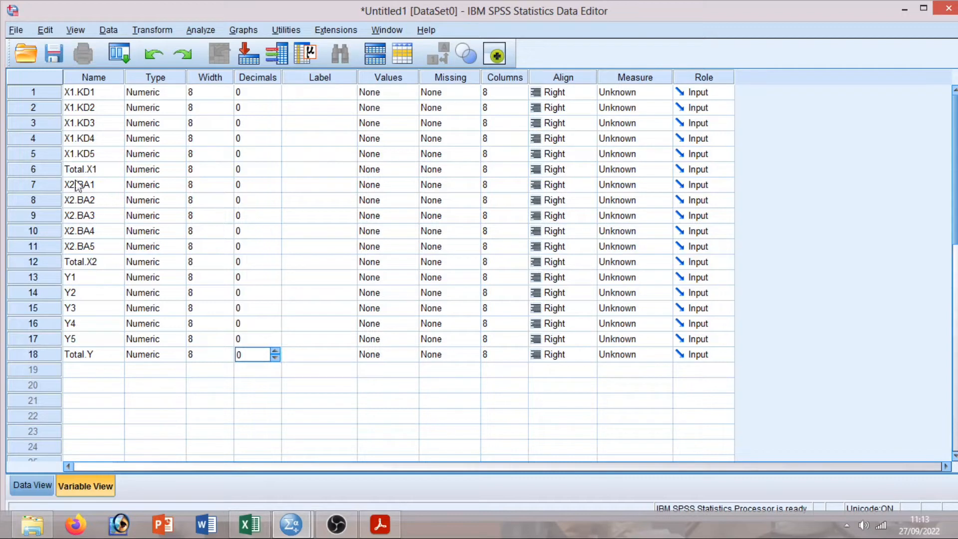
Label Total.X1 'Drama Korea Start Up' and widen the Label column to fit.
left_click(306, 175)
double_click(306, 174)
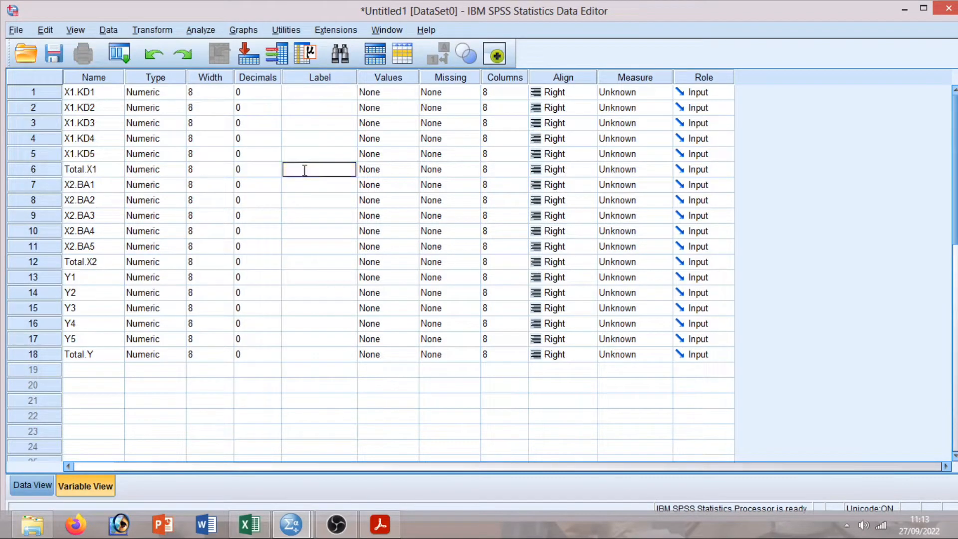
type("Dra")
type("ma Ko")
type("rea")
type(" Start Up")
left_click_drag(357, 80, 438, 83)
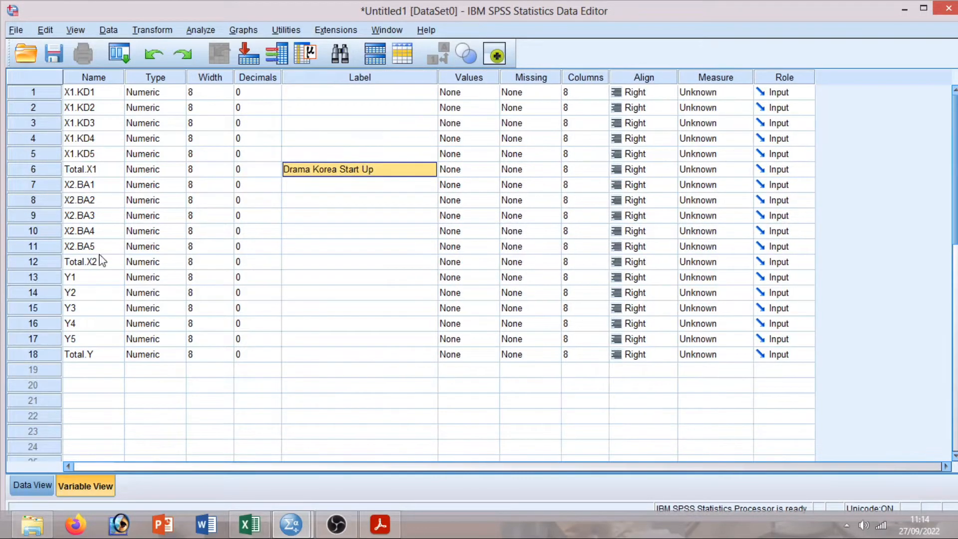
Label Total.X2 'Kim Seon Ho Sebagai Brand Ambassador' and begin Total.Y's label 'Minat Investasi Mahasiswa'.
left_click(303, 270)
type("Ki")
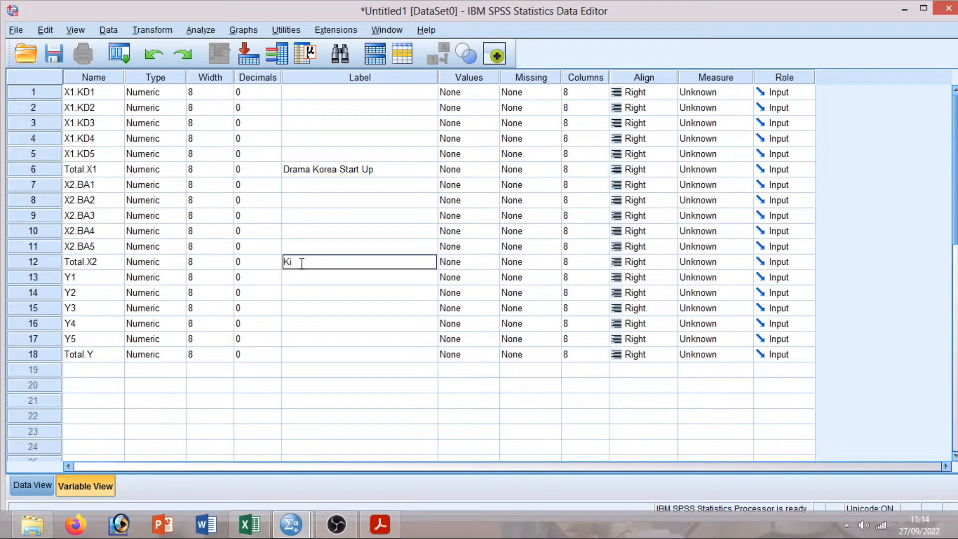
type("m Seon Ho Sebagai")
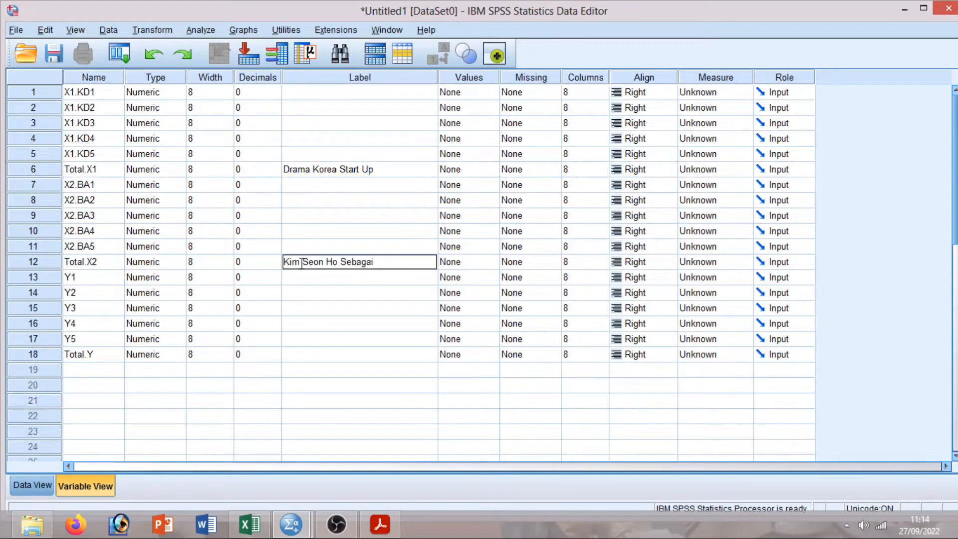
type(" Brand Ambasador")
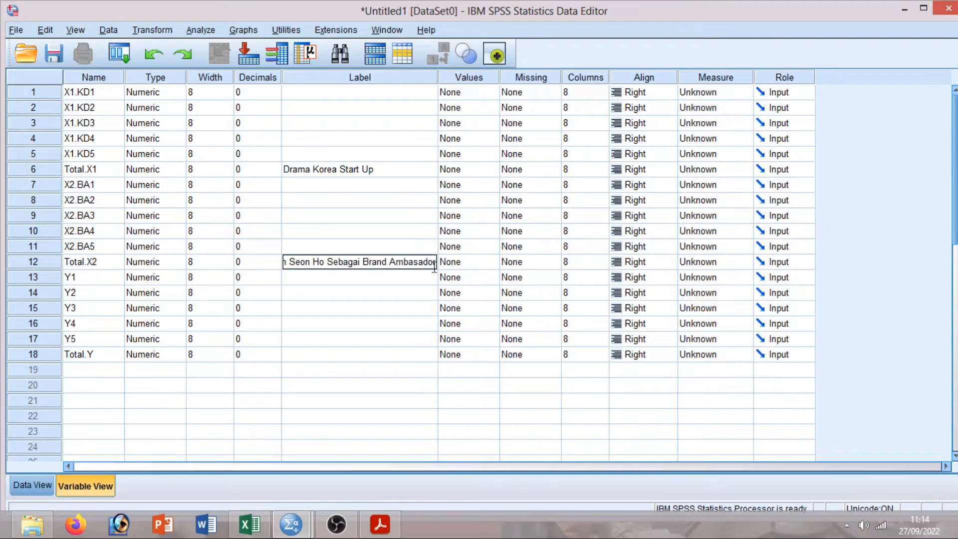
type("s")
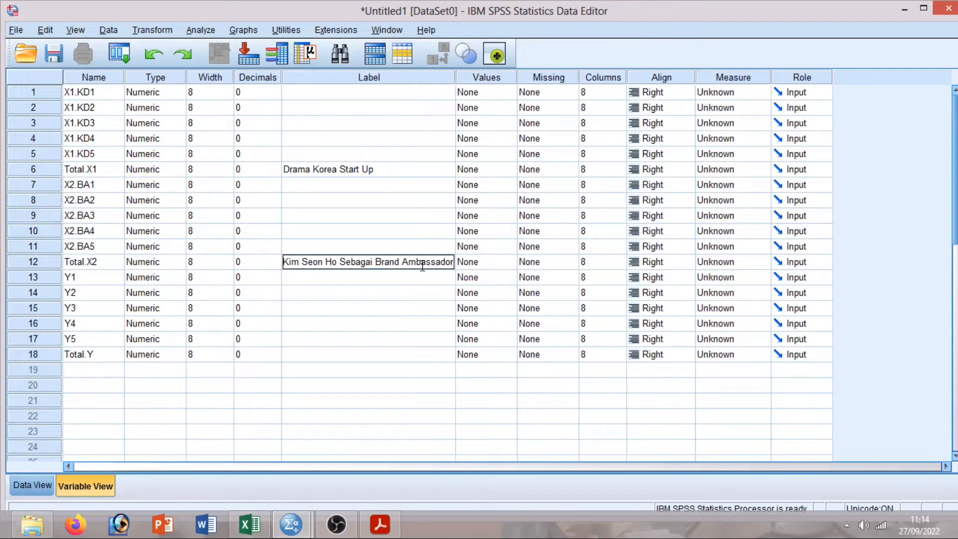
left_click_drag(456, 77, 482, 75)
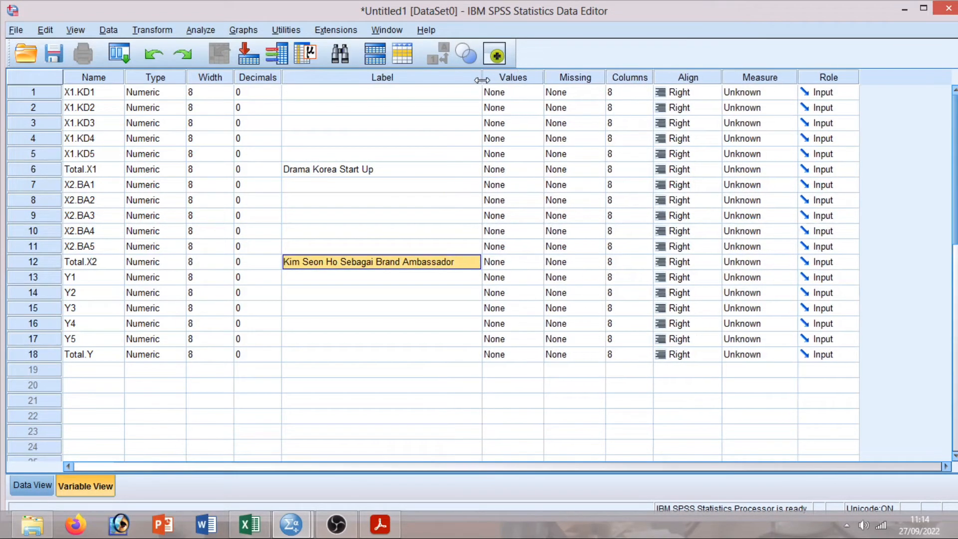
left_click(299, 356)
type("m")
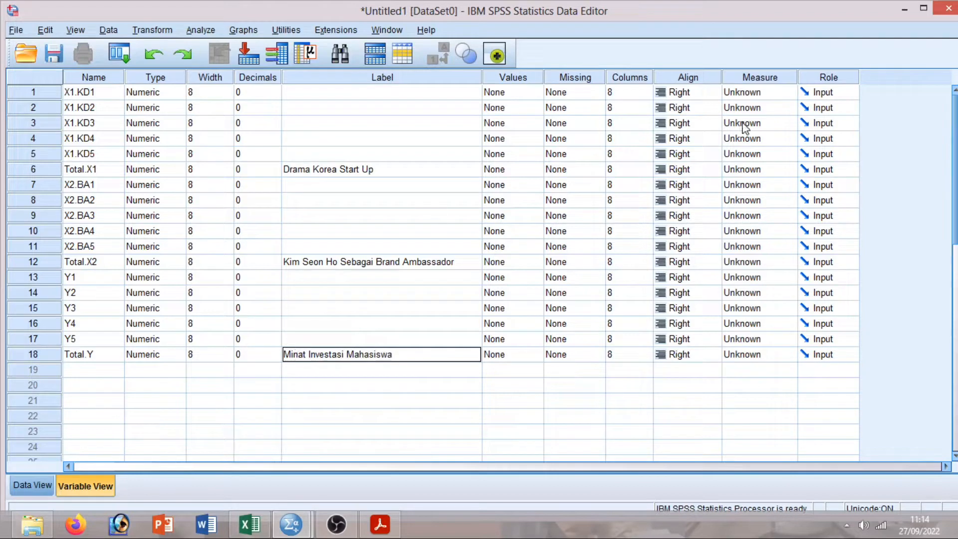
Set the measurement level of every variable from Total.Y up to X1.KD2 to Scale.
left_click(737, 354)
left_click(737, 339)
left_click(738, 324)
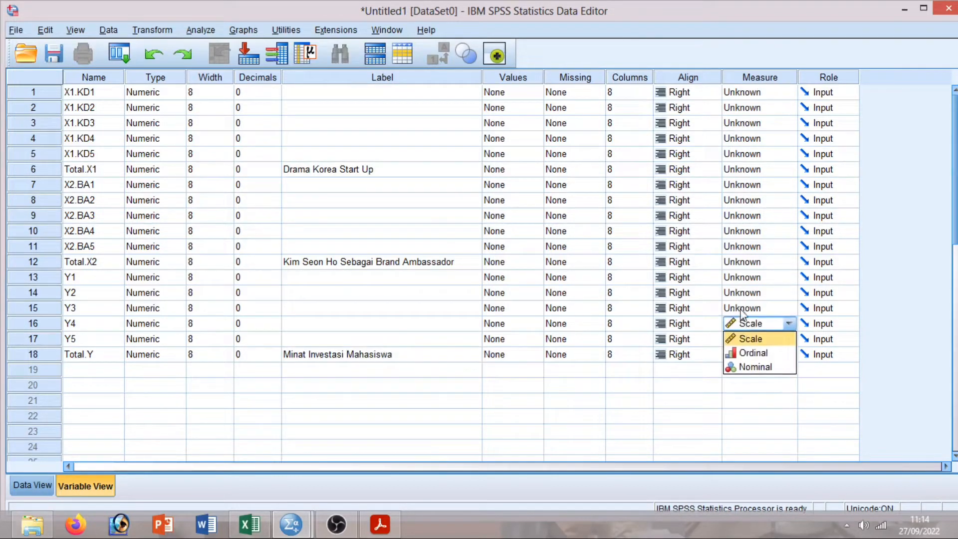
left_click(739, 308)
left_click(741, 293)
left_click(743, 278)
left_click(740, 262)
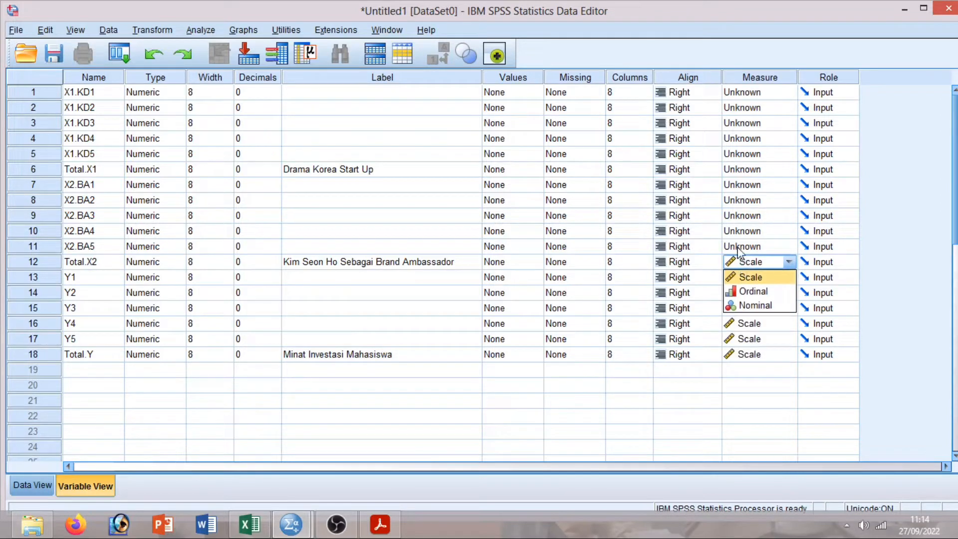
left_click(739, 247)
left_click(738, 231)
left_click(739, 216)
left_click(737, 189)
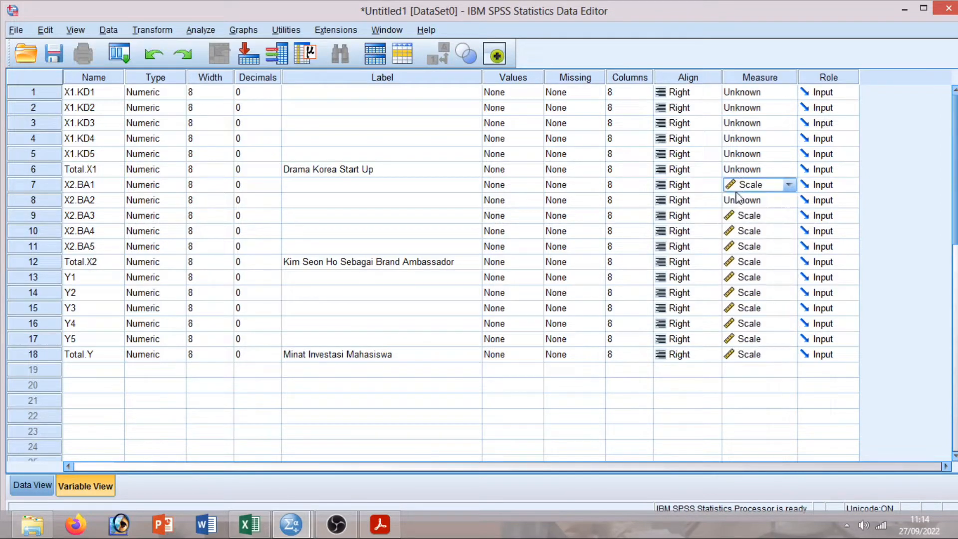
left_click(739, 199)
left_click(741, 171)
left_click(739, 150)
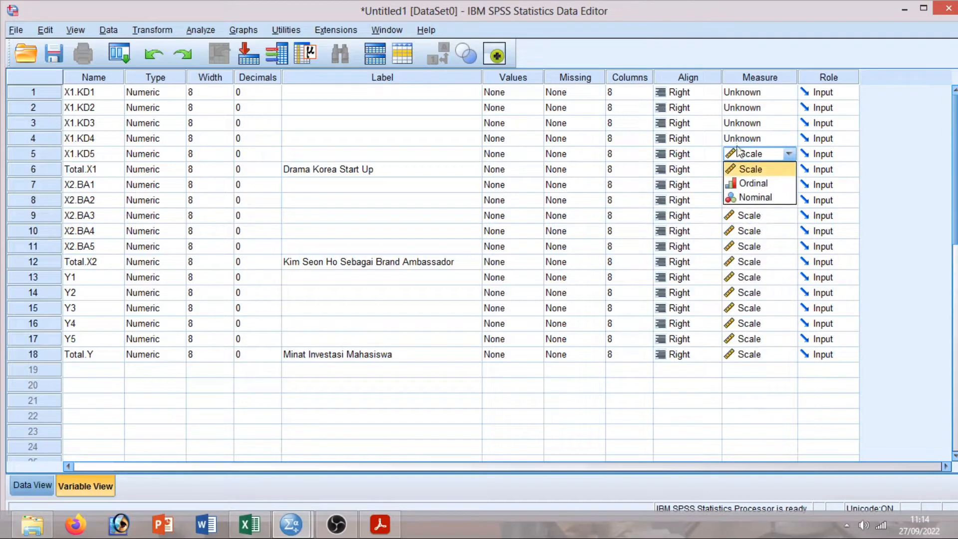
left_click(738, 137)
left_click(737, 122)
left_click(737, 107)
left_click(736, 94)
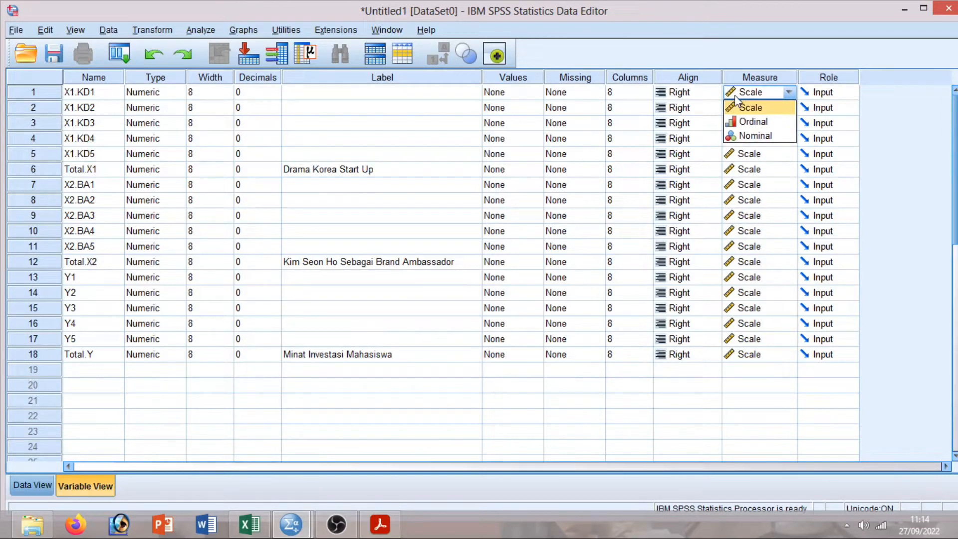
Switch to Data View showing the empty grid with all 18 variable columns.
left_click(33, 485)
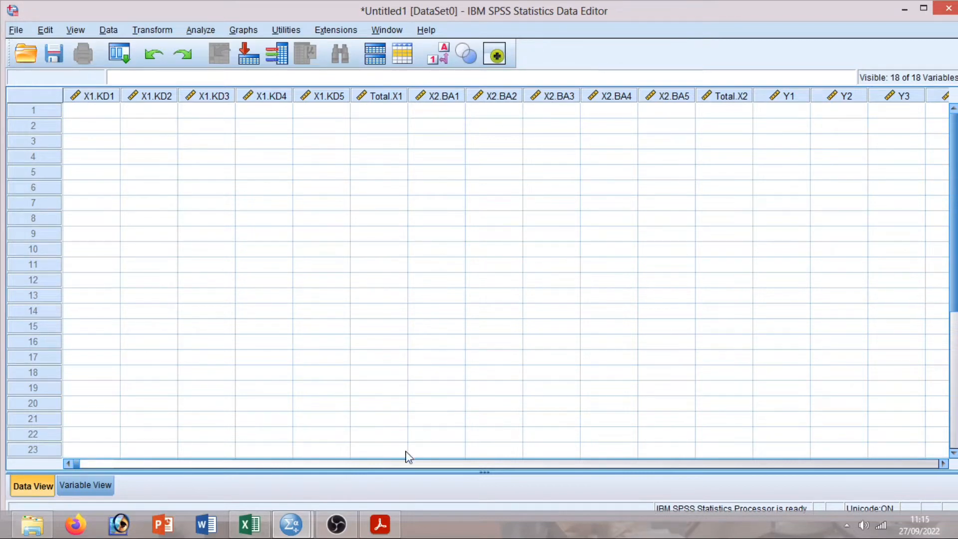
left_click(419, 464)
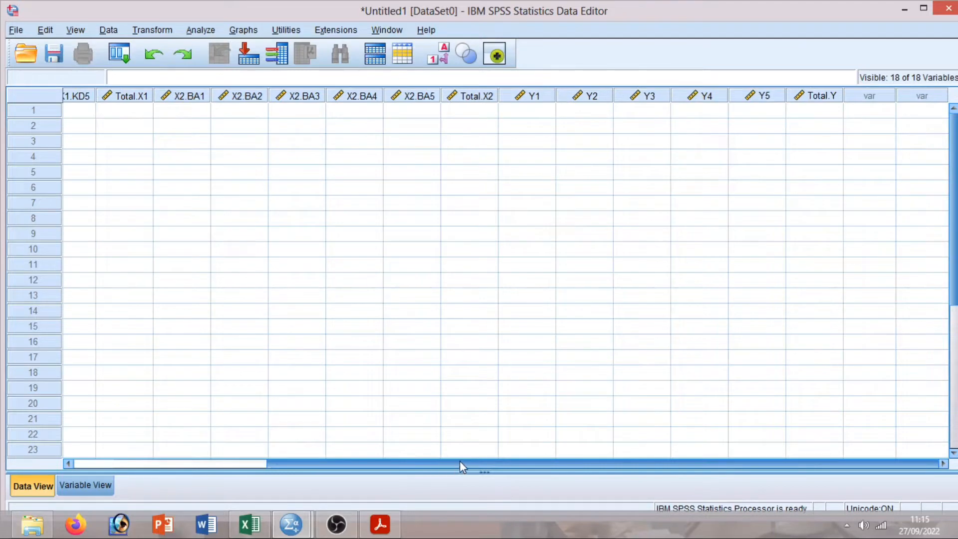
left_click_drag(479, 470, 296, 483)
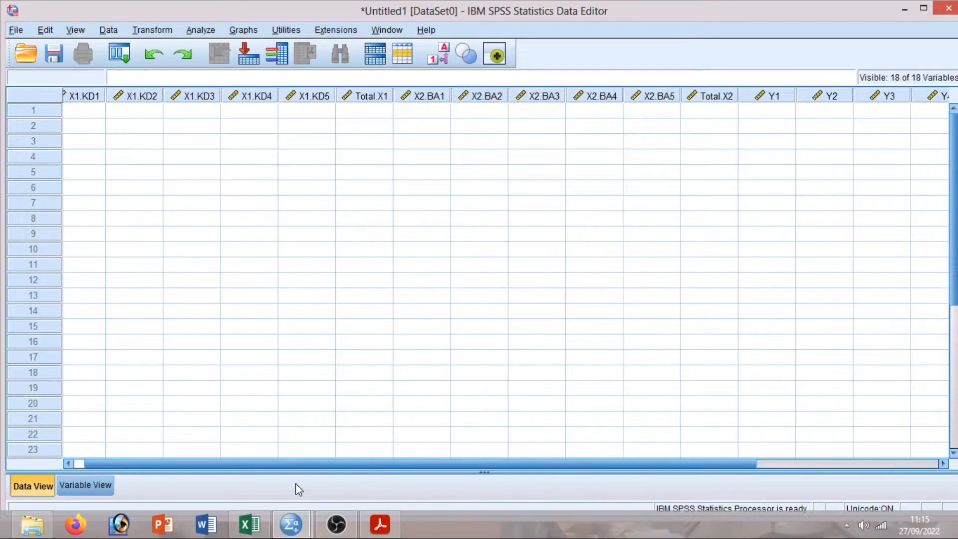
Copy the Excel score block F6:W30 for all 25 respondents and return to the SPSS grid.
left_click(250, 524)
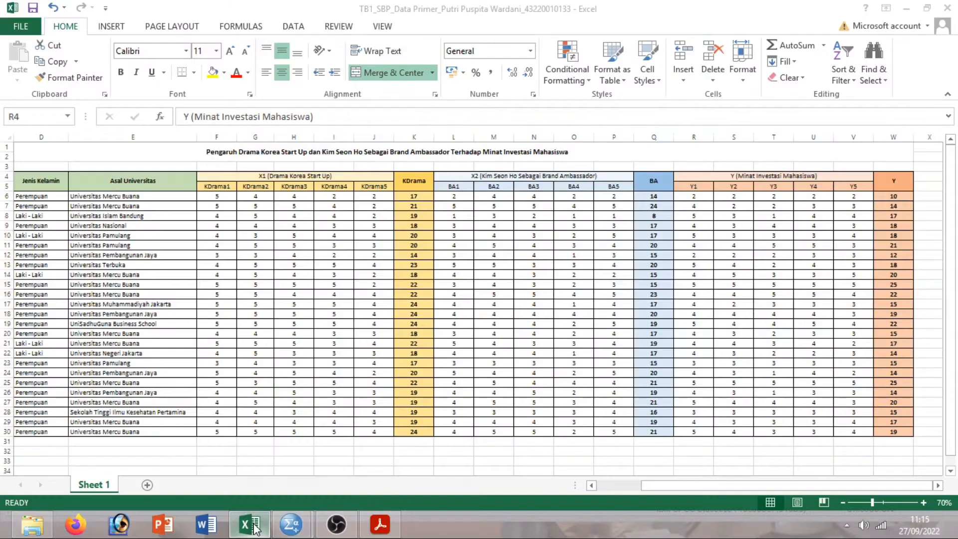
left_click_drag(218, 196, 217, 215)
left_click_drag(261, 238, 880, 430)
right_click(757, 283)
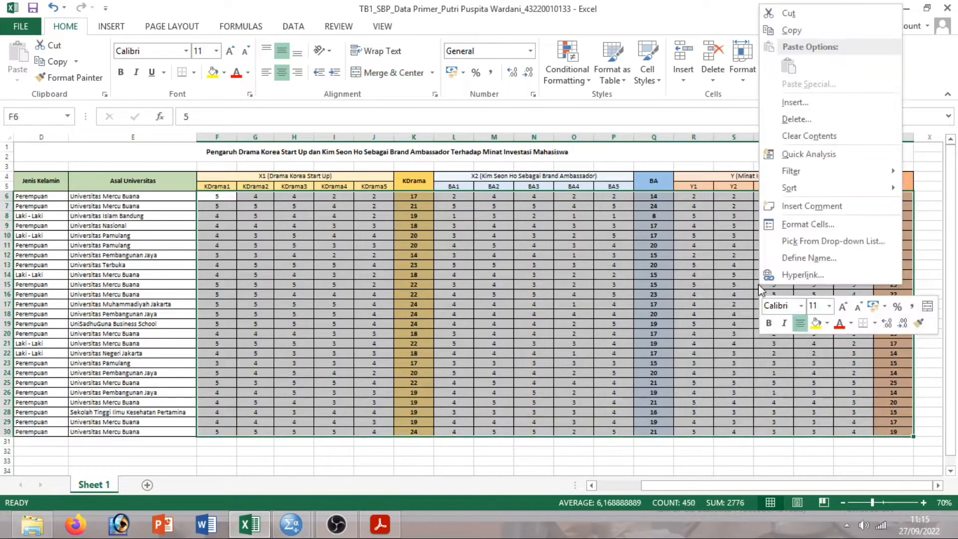
left_click(791, 30)
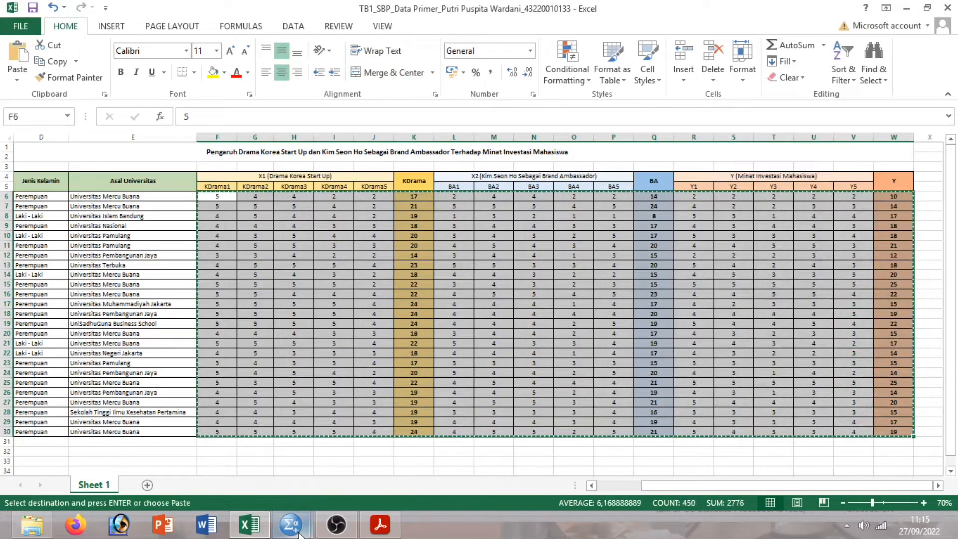
mouse_move(291, 524)
left_click(232, 458)
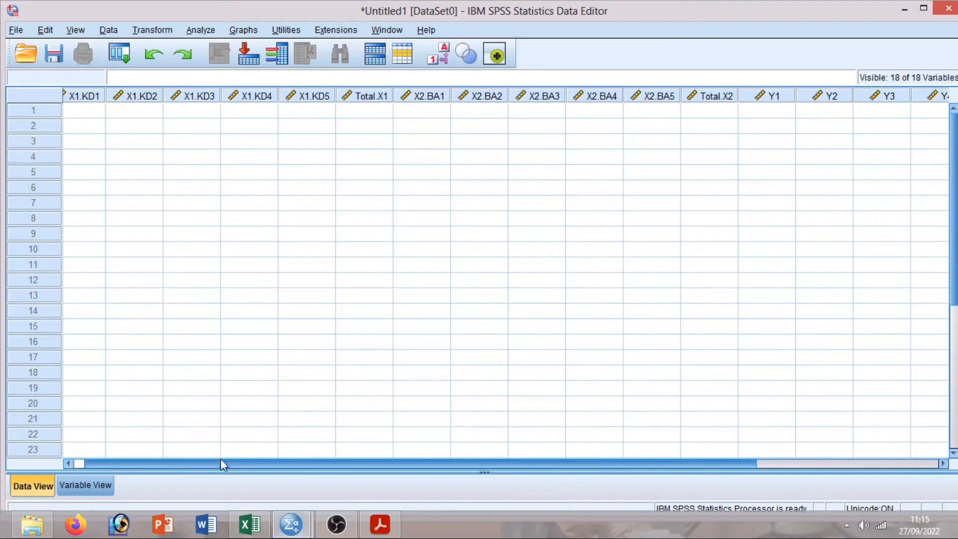
Paste the copied Excel scores into the SPSS grid starting at row 1 of X1.KD1.
left_click(106, 111)
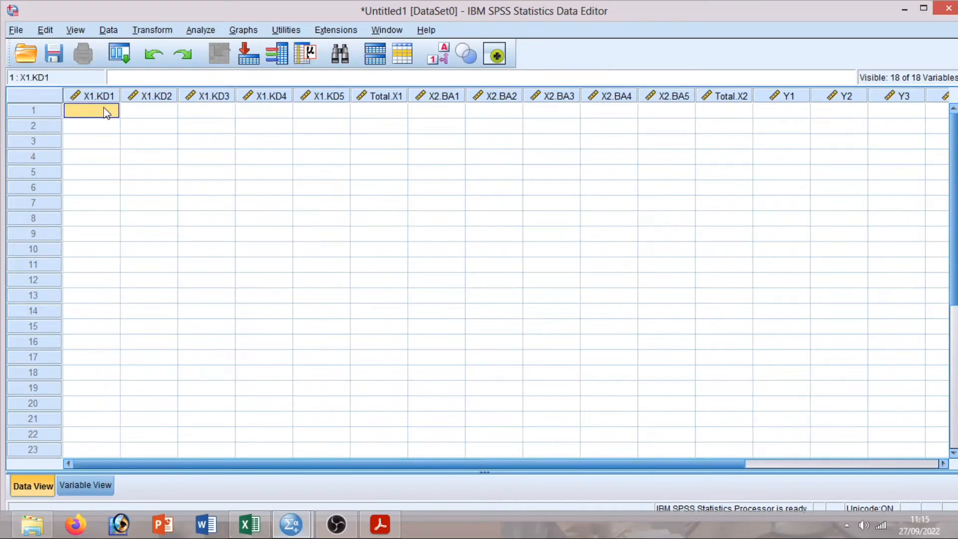
right_click(106, 111)
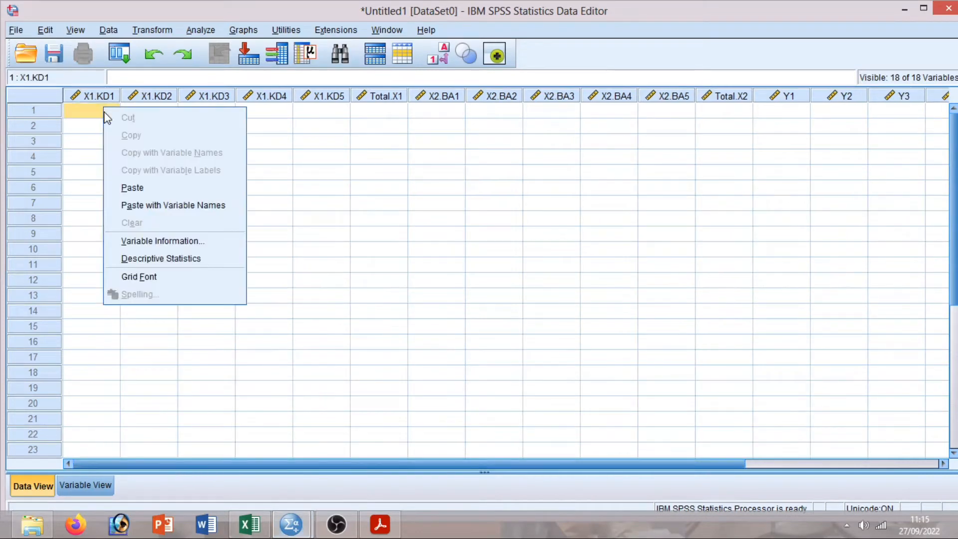
left_click(139, 194)
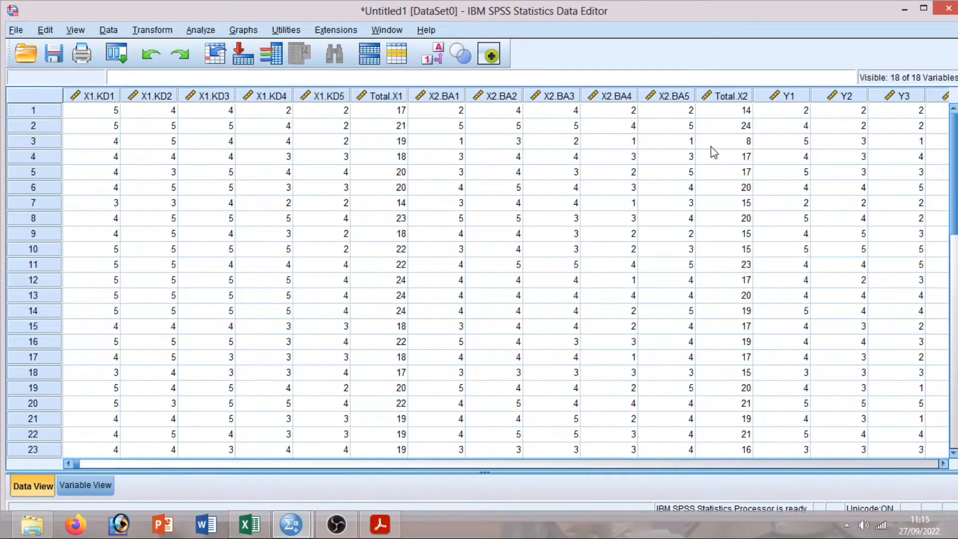
mouse_move(954, 141)
left_mouse_down()
mouse_move(954, 174)
mouse_move(954, 136)
left_mouse_up()
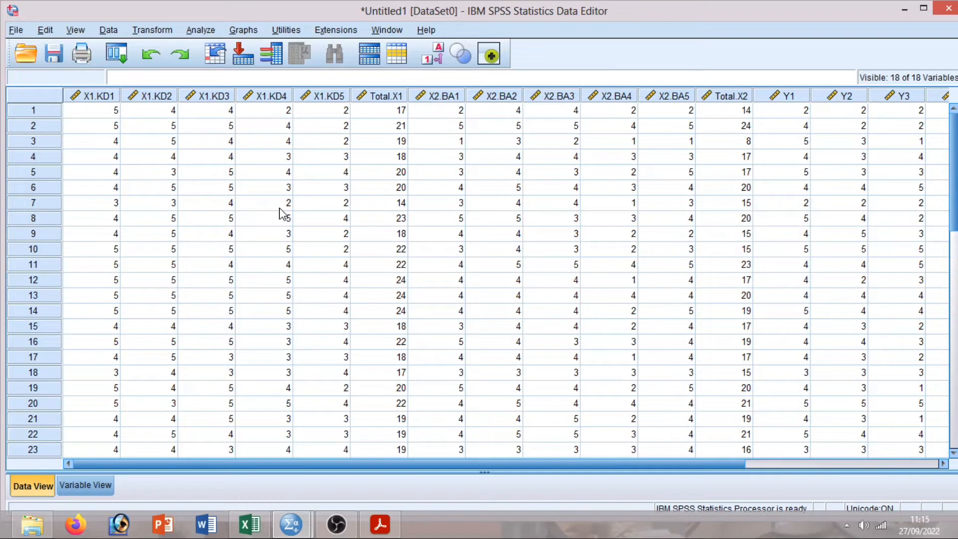
Run a bivariate Pearson correlation of X1.KD1–X1.KD5 with Total.X1.
left_click(210, 32)
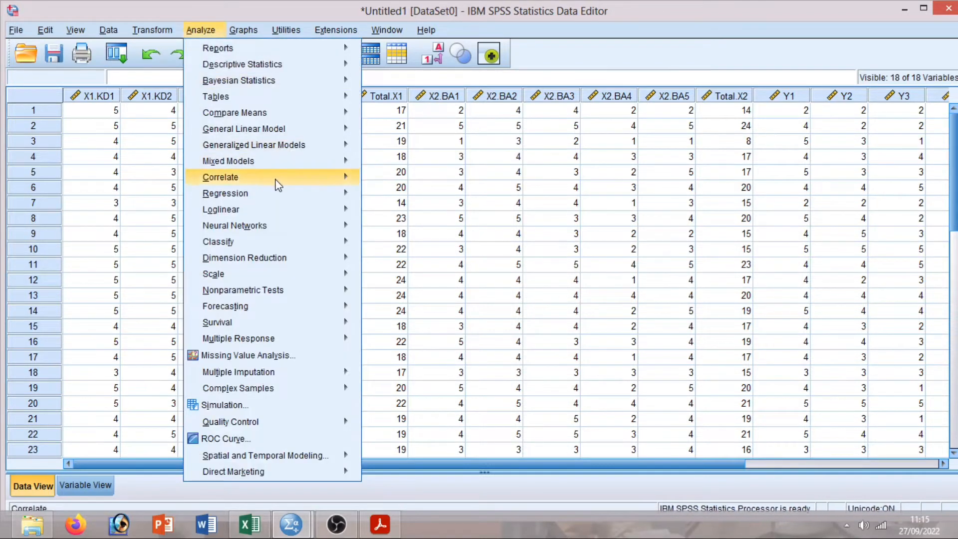
mouse_move(284, 184)
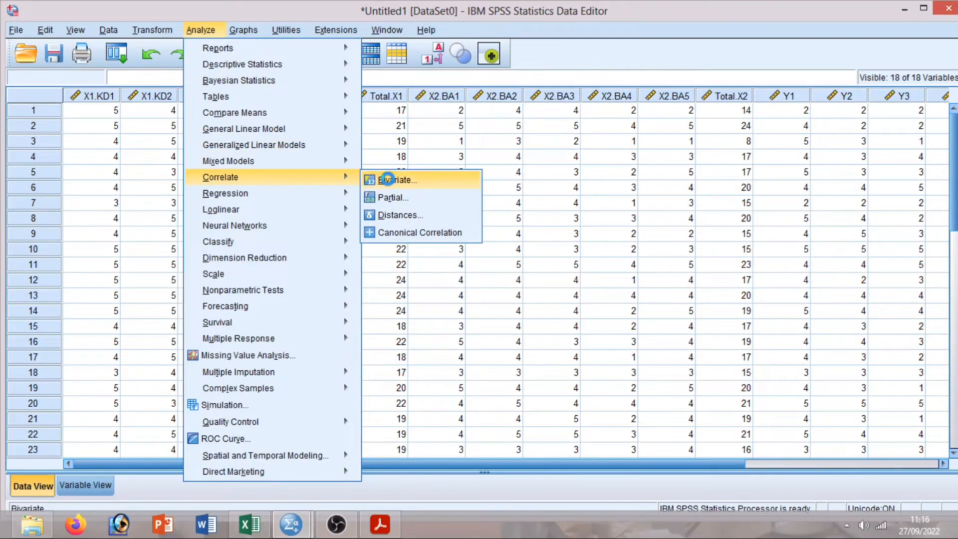
left_click(390, 181)
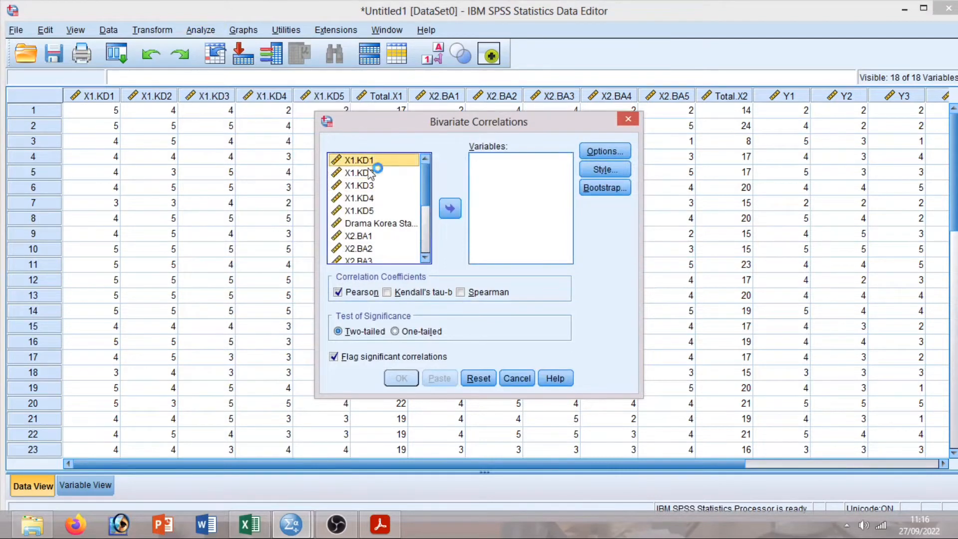
left_click_drag(370, 173, 386, 227)
left_click(450, 210)
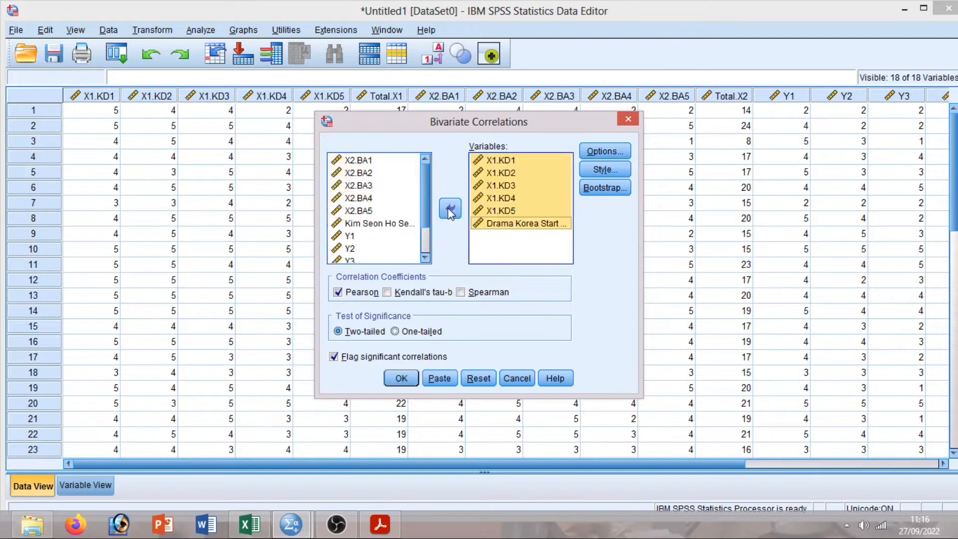
left_click(406, 379)
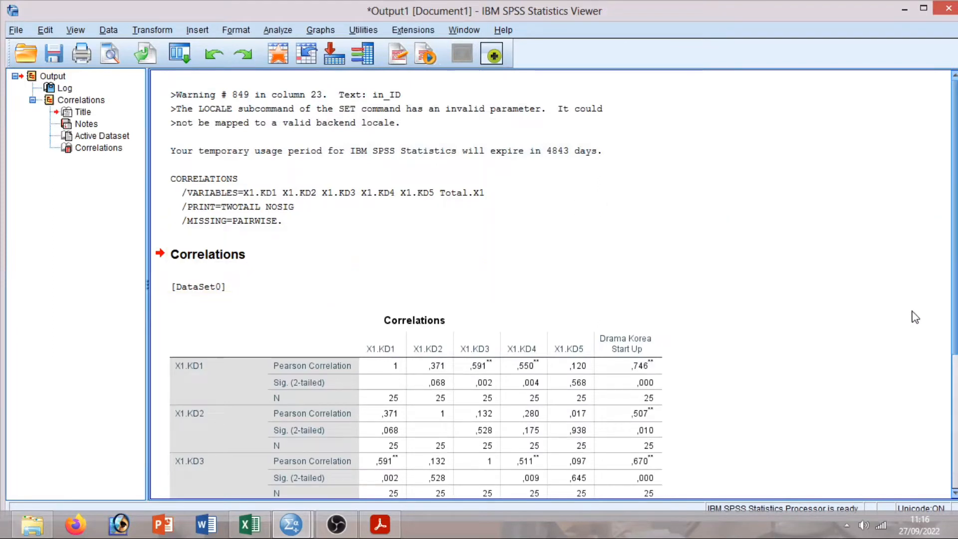
left_click_drag(956, 325, 956, 432)
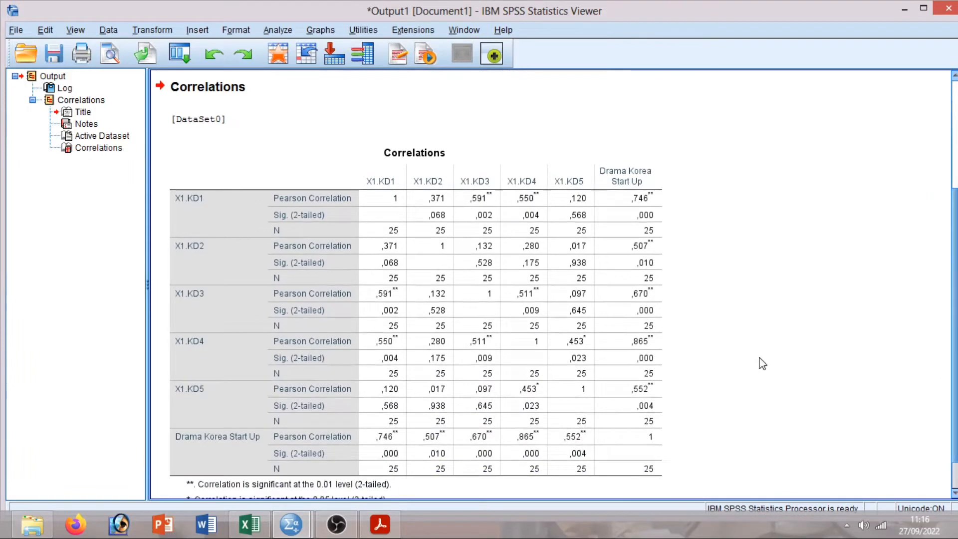
Return to the SPSS data grid to start the next analysis.
mouse_move(291, 524)
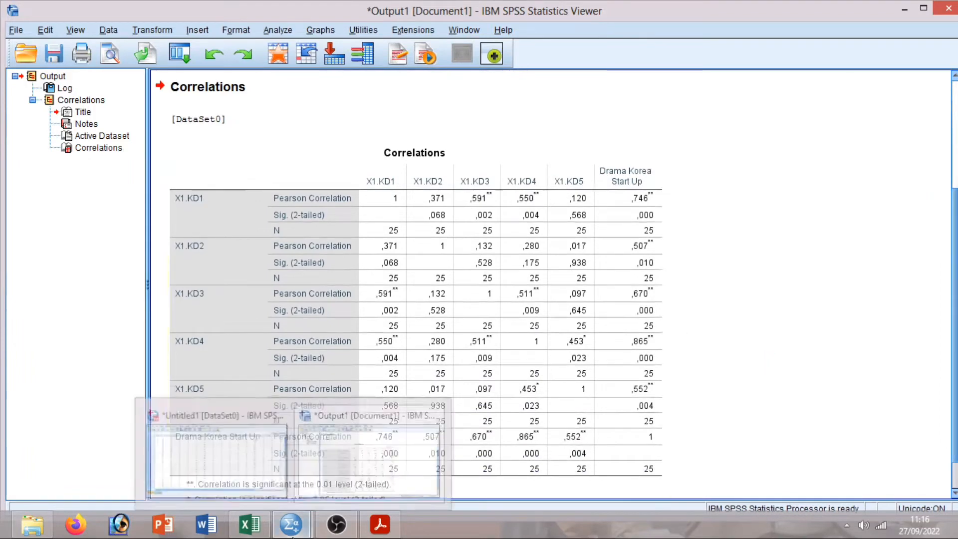
left_click(225, 461)
left_click(201, 30)
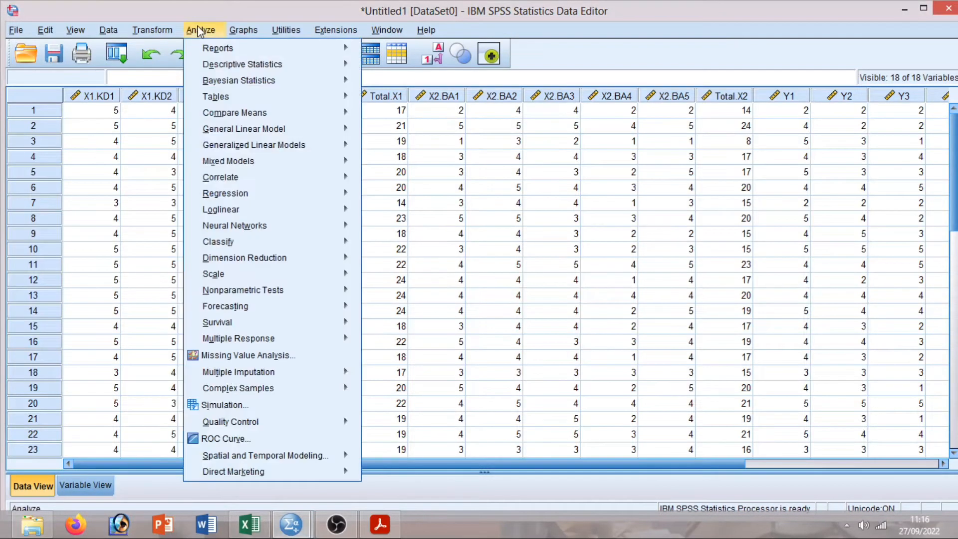
Reopen Bivariate Correlations and reset the previously chosen variables.
mouse_move(267, 204)
mouse_move(272, 178)
left_click(392, 180)
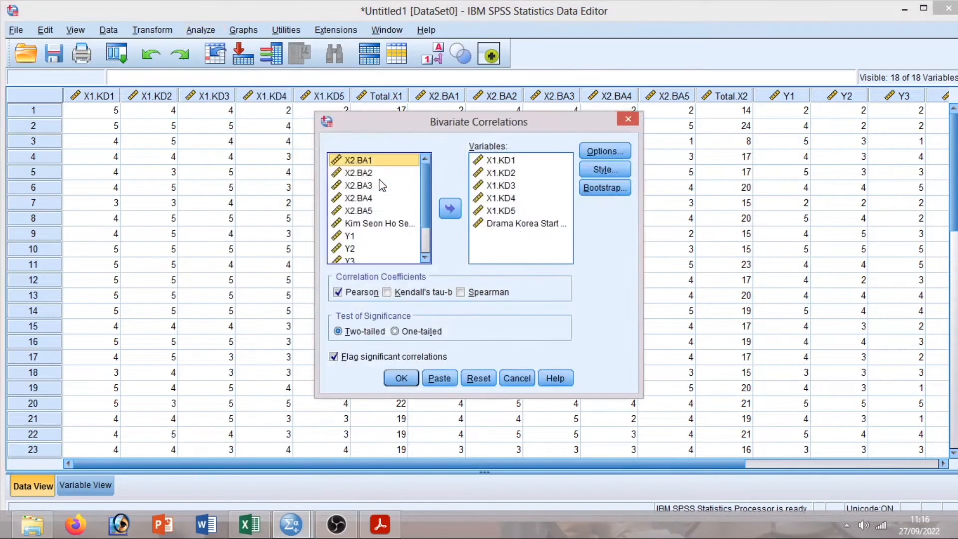
left_click(479, 378)
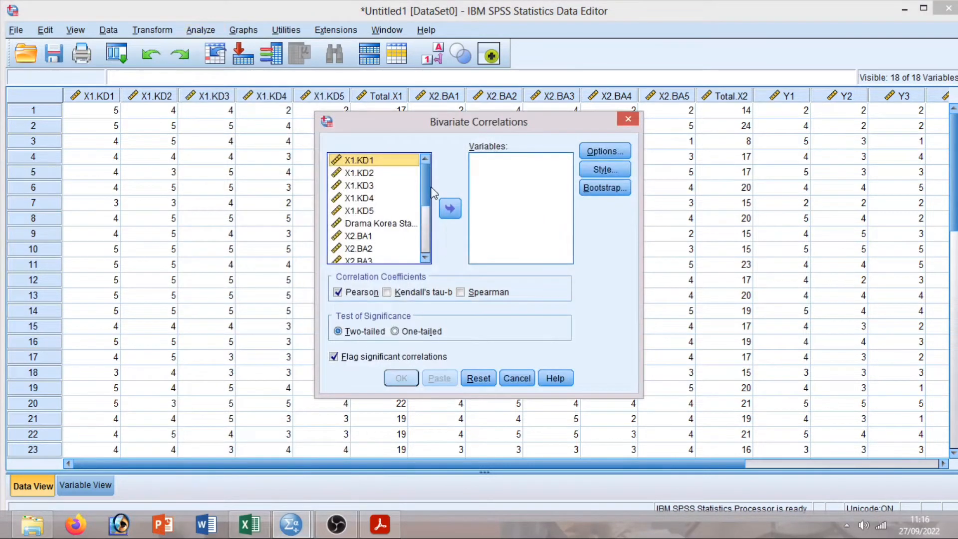
scroll(427, 204, "down", 1)
scroll(425, 206, "down", 1)
Correlate X2.BA1–X2.BA5 with the Kim Seon Ho brand ambassador total (Total.X2).
left_click(369, 175)
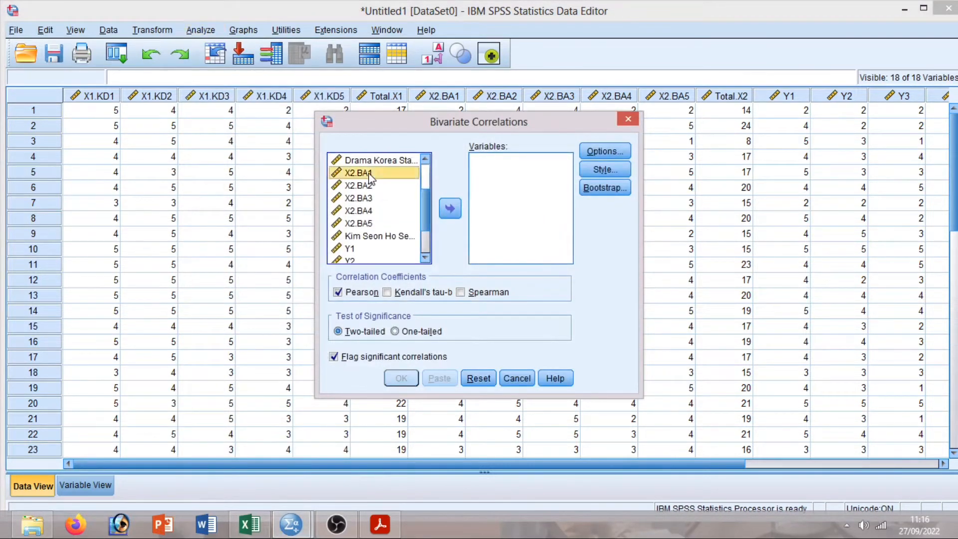
left_click(364, 187, "shift")
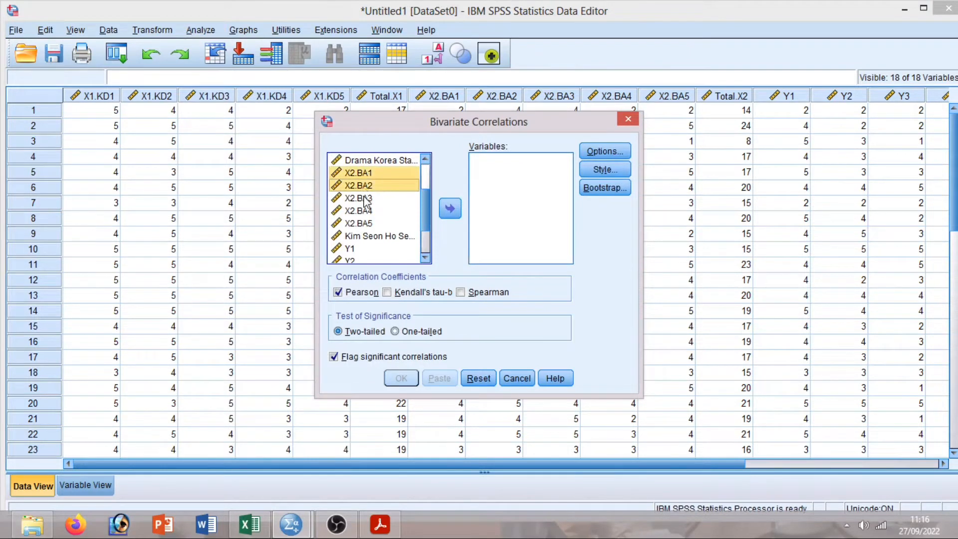
left_click(367, 199, "shift")
left_click(367, 212, "shift")
left_click(371, 224, "shift")
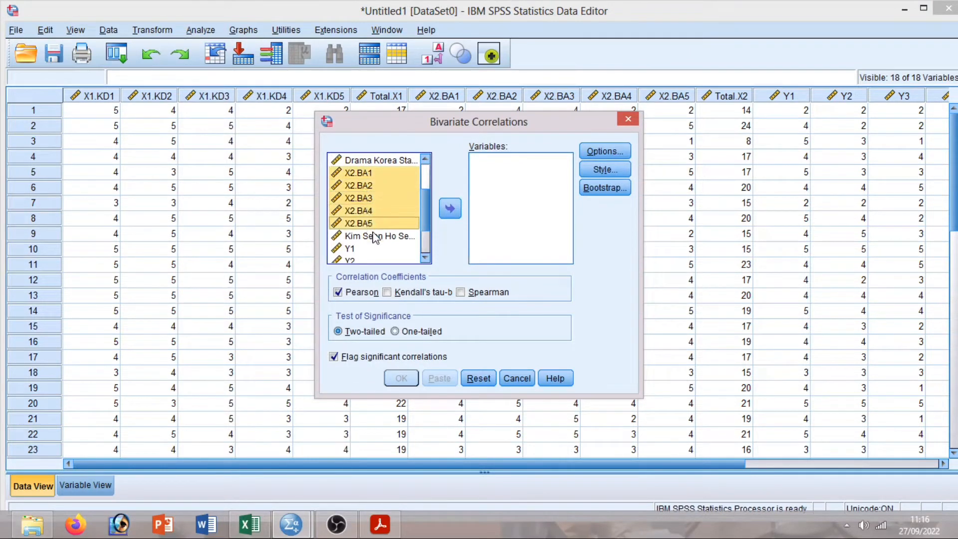
left_click(376, 236, "shift")
left_click(450, 213)
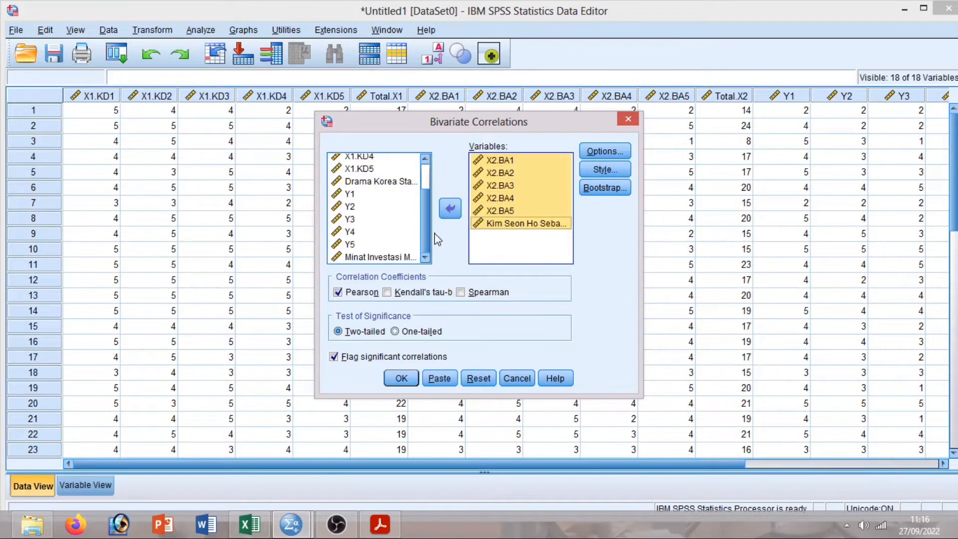
left_click(401, 378)
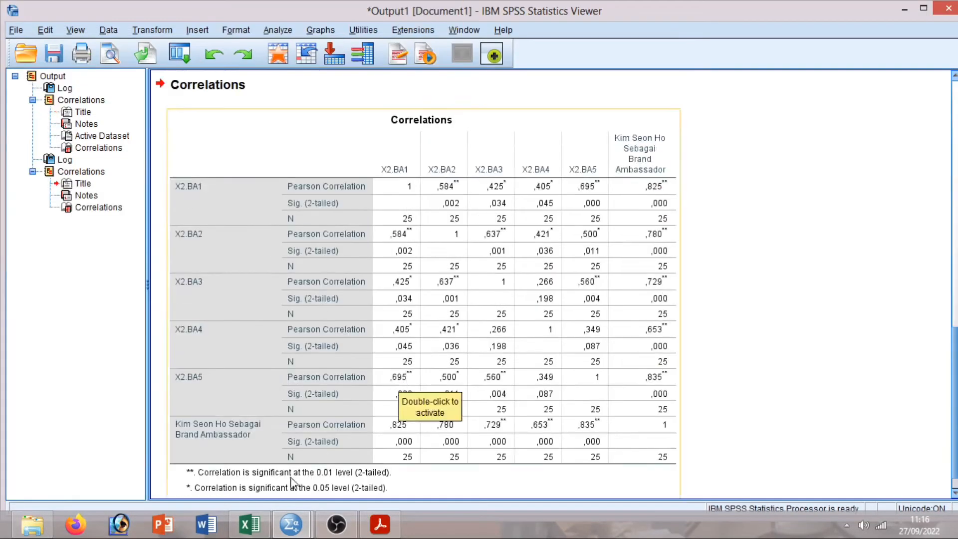
Return to the data grid and reopen Bivariate Correlations with the variable list reset.
mouse_move(291, 524)
left_click(250, 452)
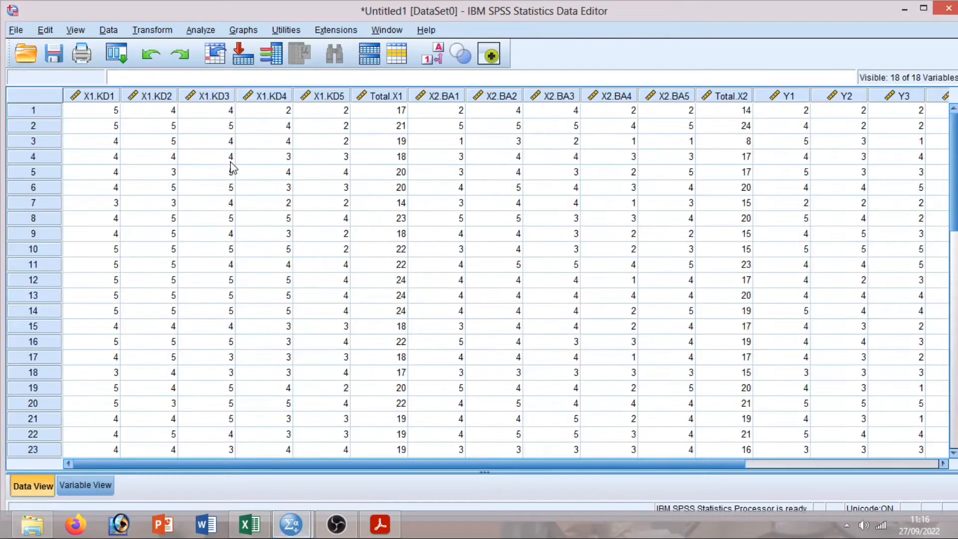
left_click(201, 30)
mouse_move(263, 179)
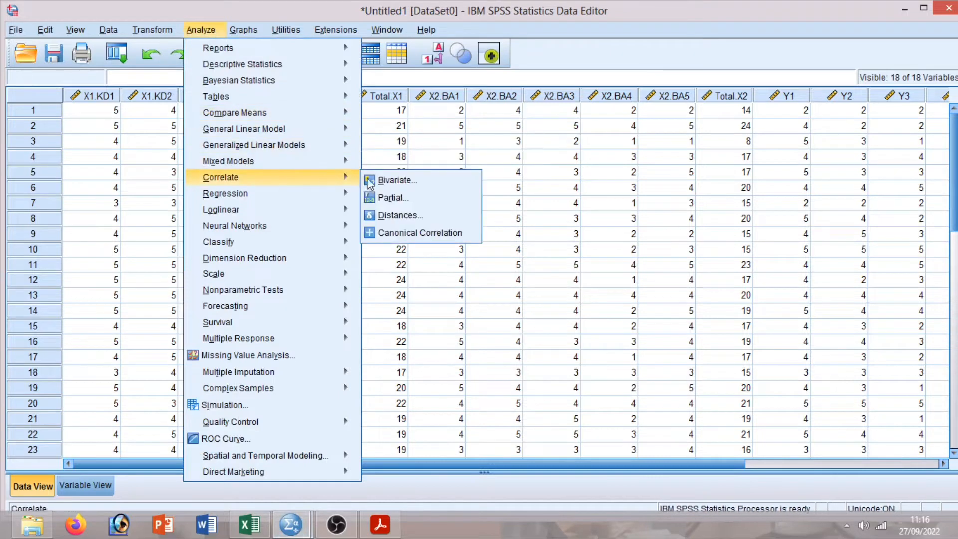
left_click(370, 180)
left_click(479, 379)
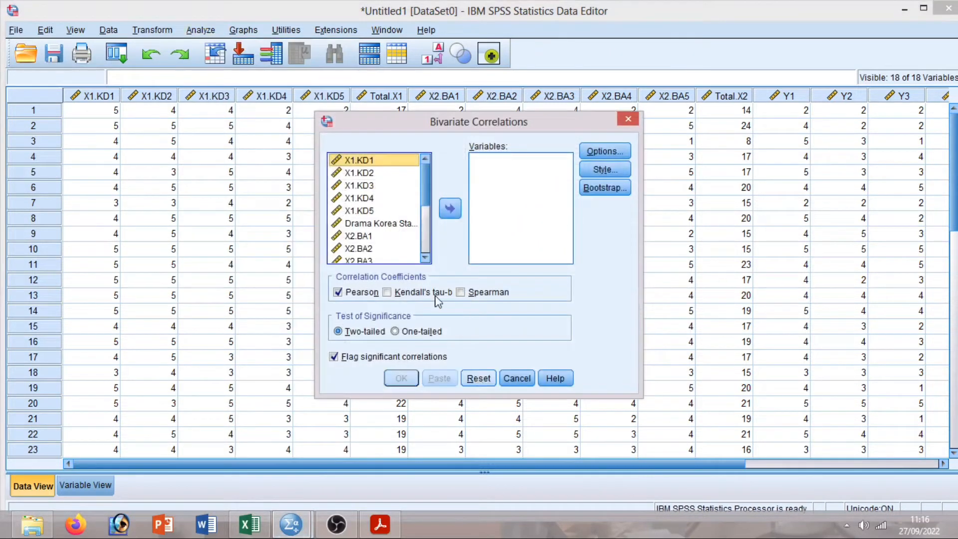
scroll(426, 255, "down", 3)
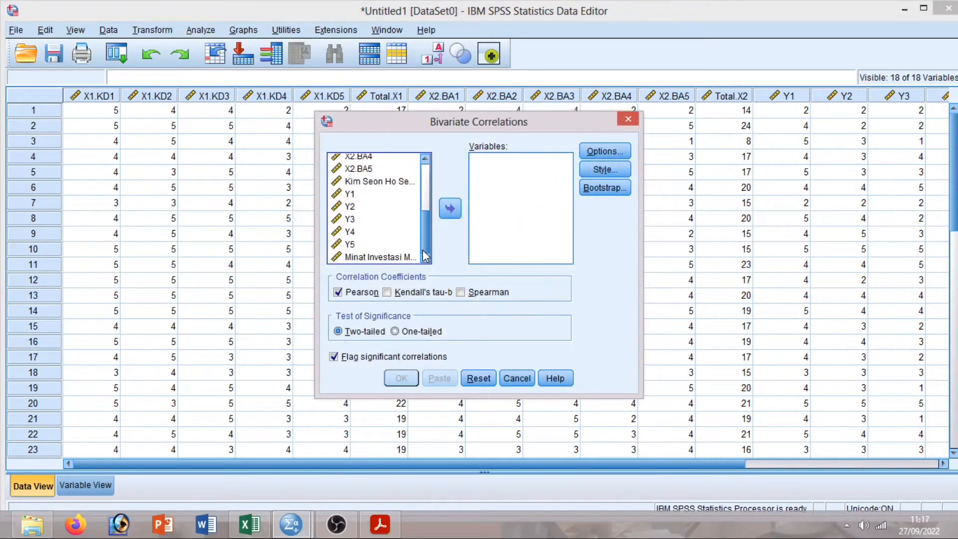
Correlate Y1–Y5 with Minat Investasi Mahasiswa, leaving X1.KD1 out of the variable list.
left_click(352, 195)
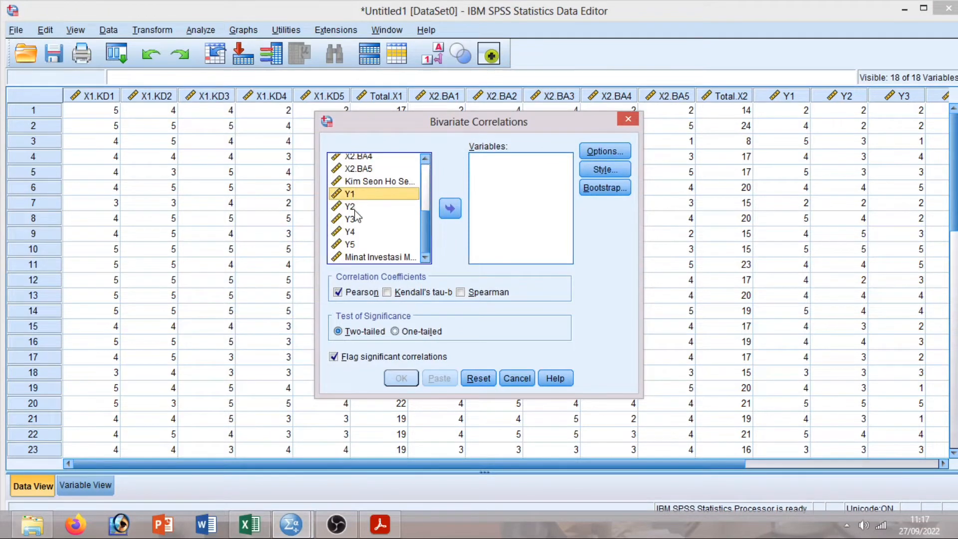
left_click(355, 210, "shift")
left_click(355, 222, "shift")
left_click(358, 233, "shift")
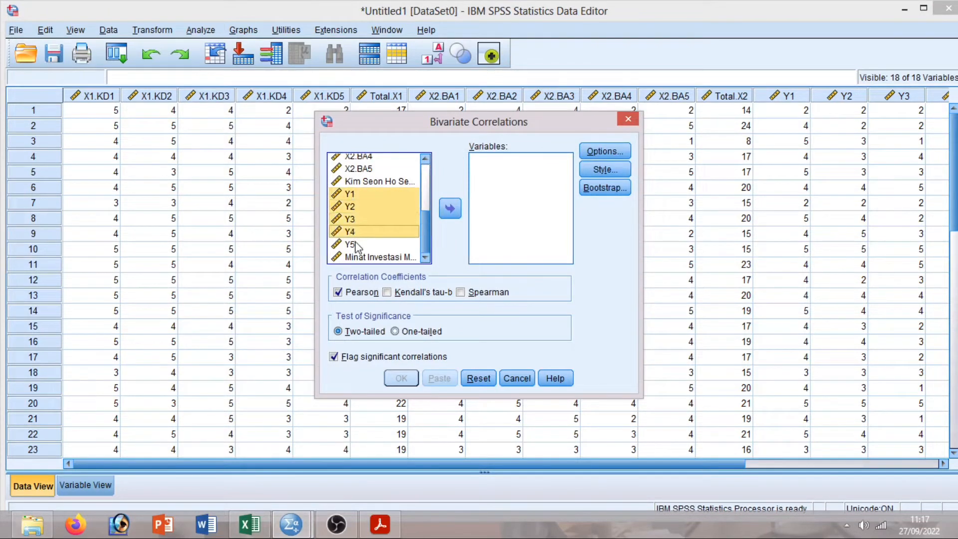
left_click(359, 246, "shift")
left_click(361, 257, "shift")
left_click(449, 208)
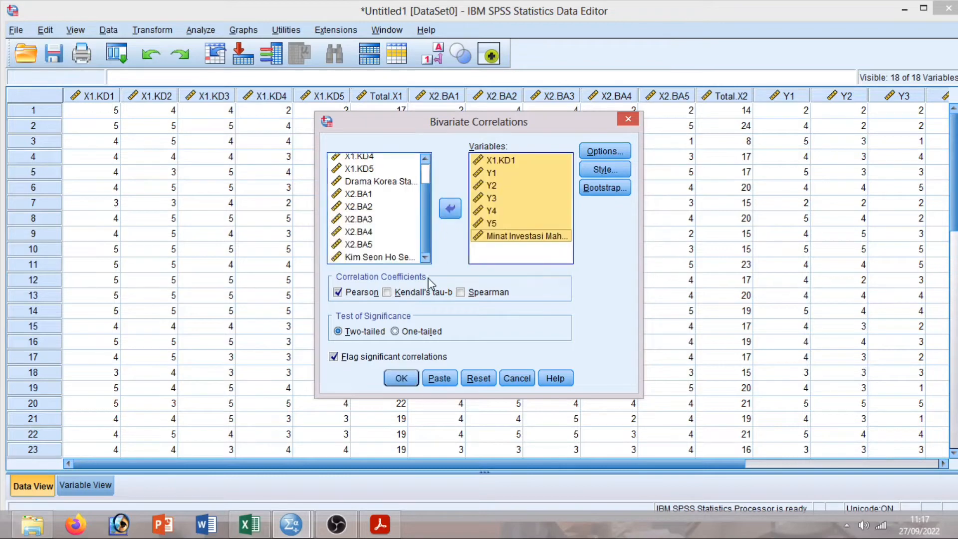
left_click(520, 160)
left_click(450, 208)
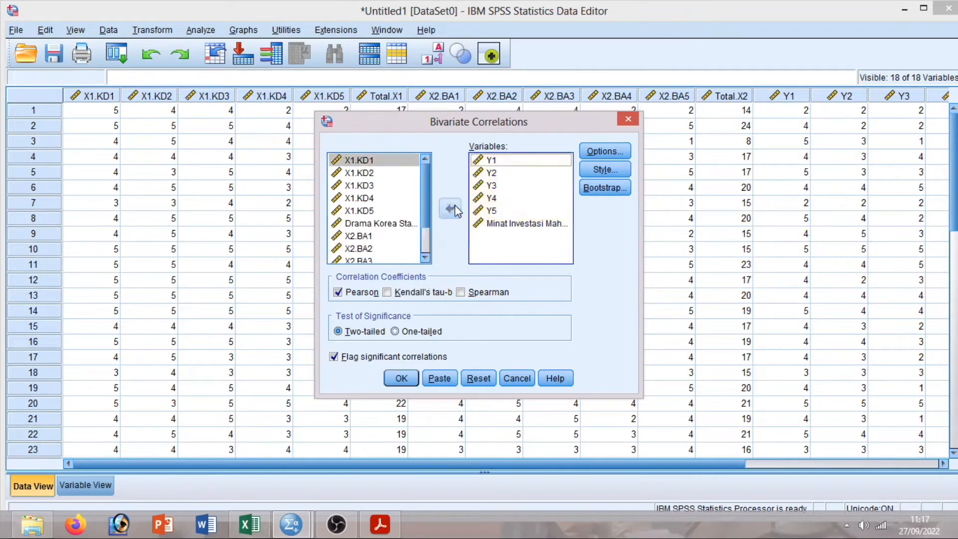
left_click(401, 379)
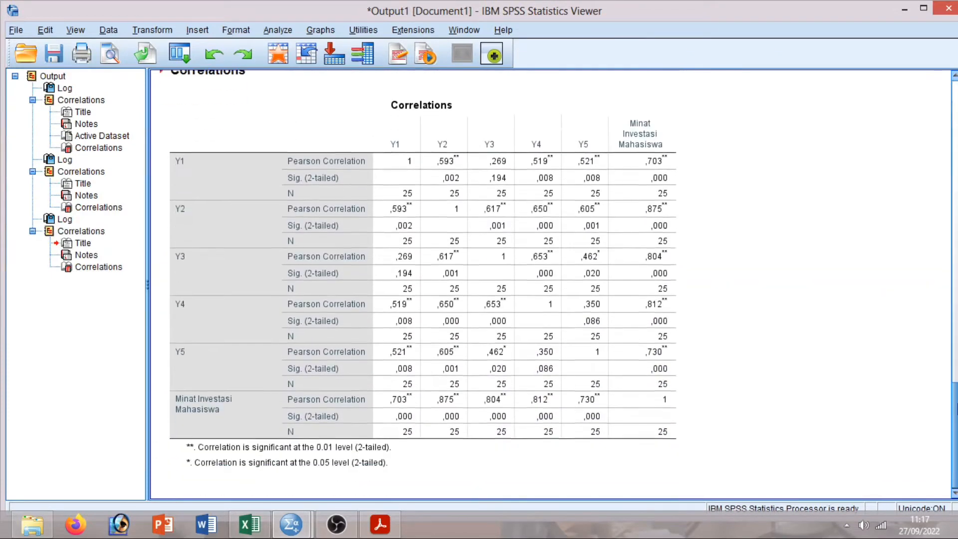
left_click_drag(957, 409, 957, 159)
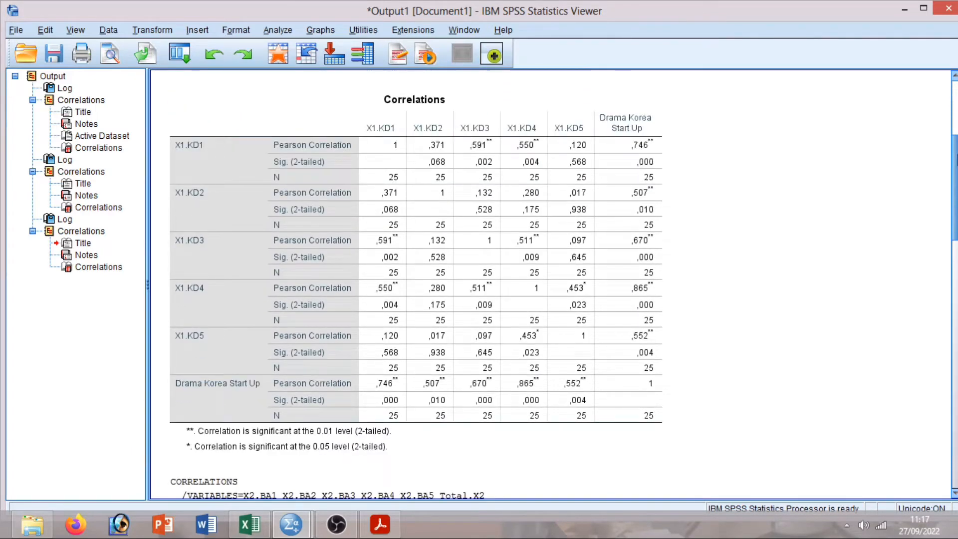
left_click_drag(957, 160, 956, 128)
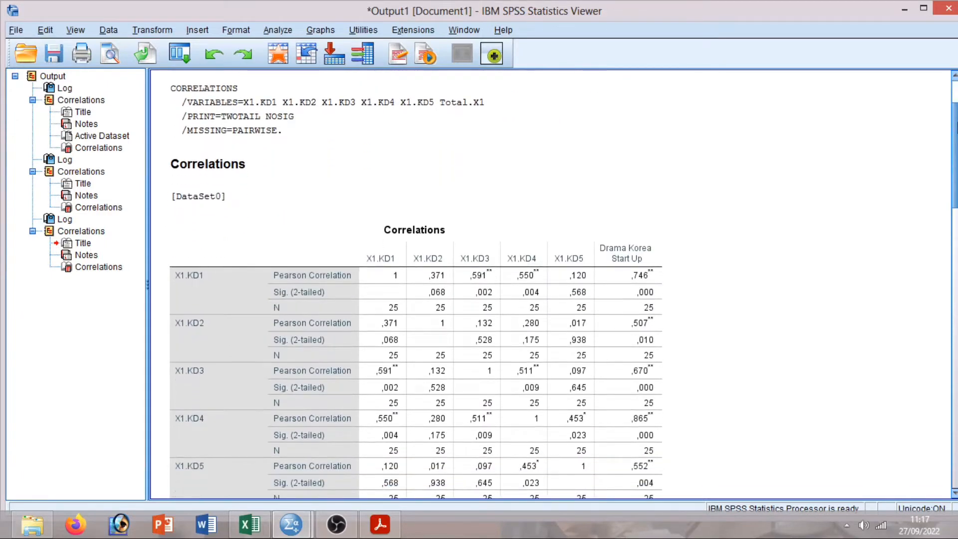
left_click_drag(957, 127, 956, 156)
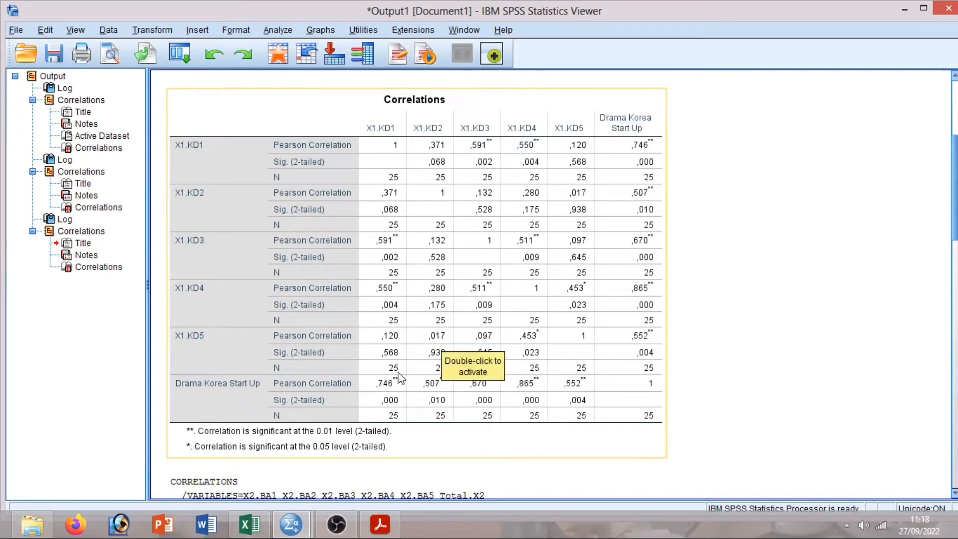
left_click(792, 325)
left_click_drag(955, 201, 956, 307)
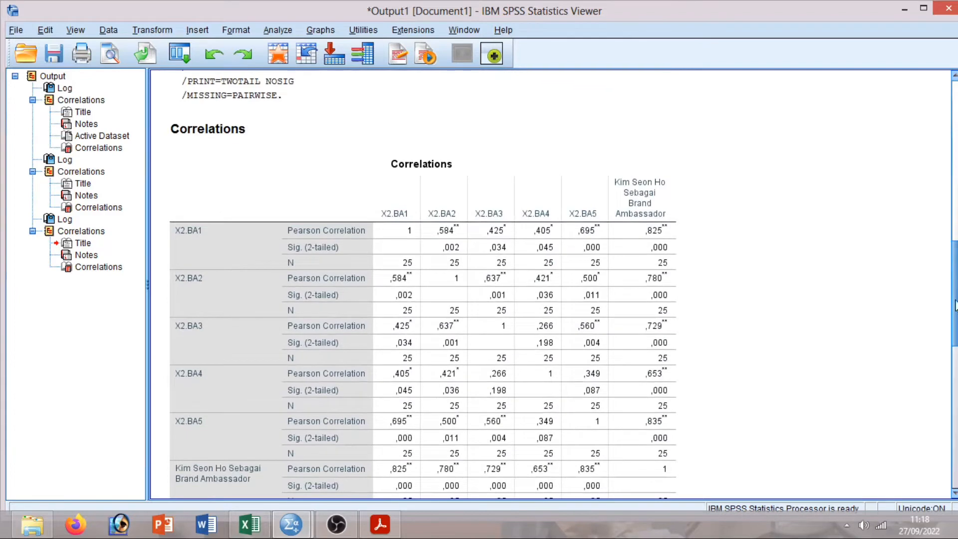
left_click(295, 213)
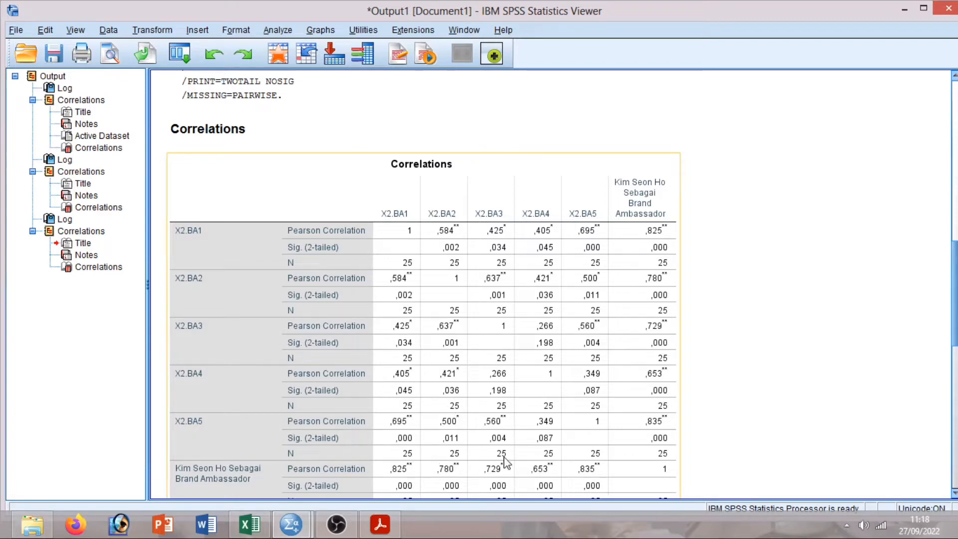
left_click(837, 356)
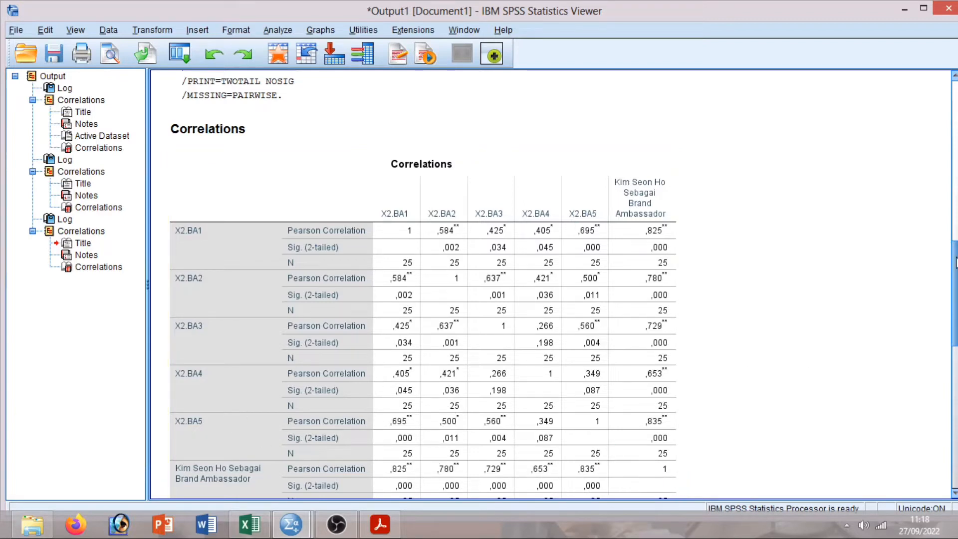
left_click_drag(956, 262, 956, 293)
left_click_drag(956, 319, 956, 390)
left_click(668, 182)
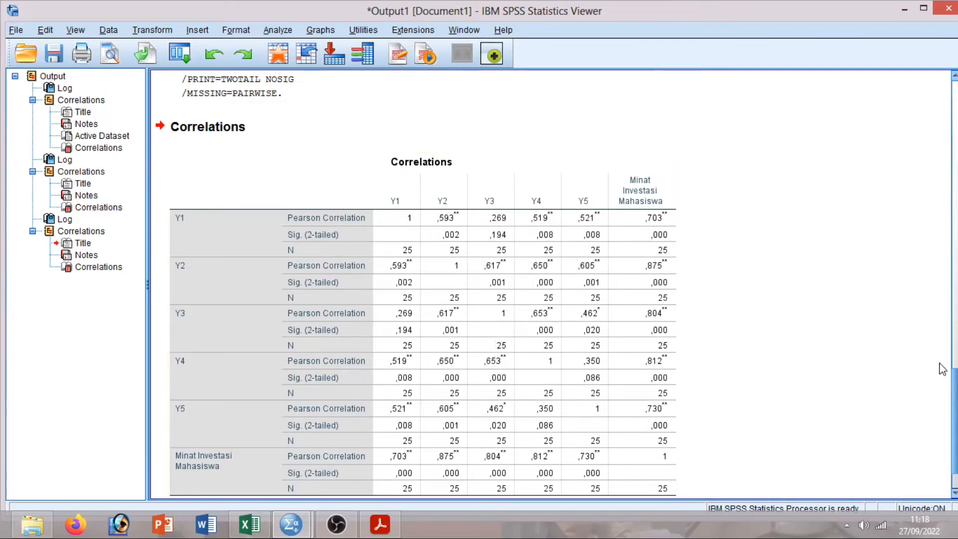
left_click_drag(954, 380, 956, 133)
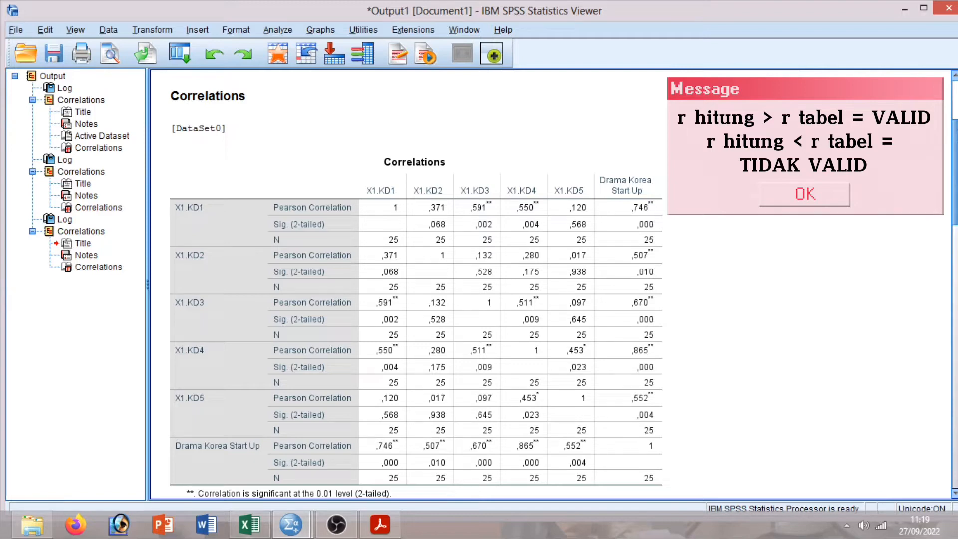
Switch to the r Product Moment table PDF to read the critical r (0,396 for N = 25).
mouse_move(956, 140)
left_mouse_down()
mouse_move(956, 129)
mouse_move(957, 142)
left_mouse_up()
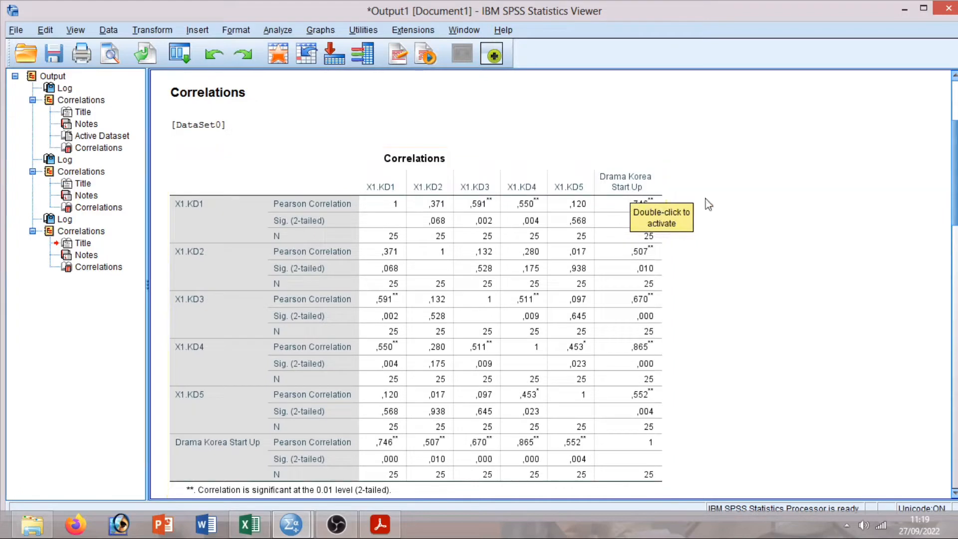
left_click_drag(957, 204, 957, 212)
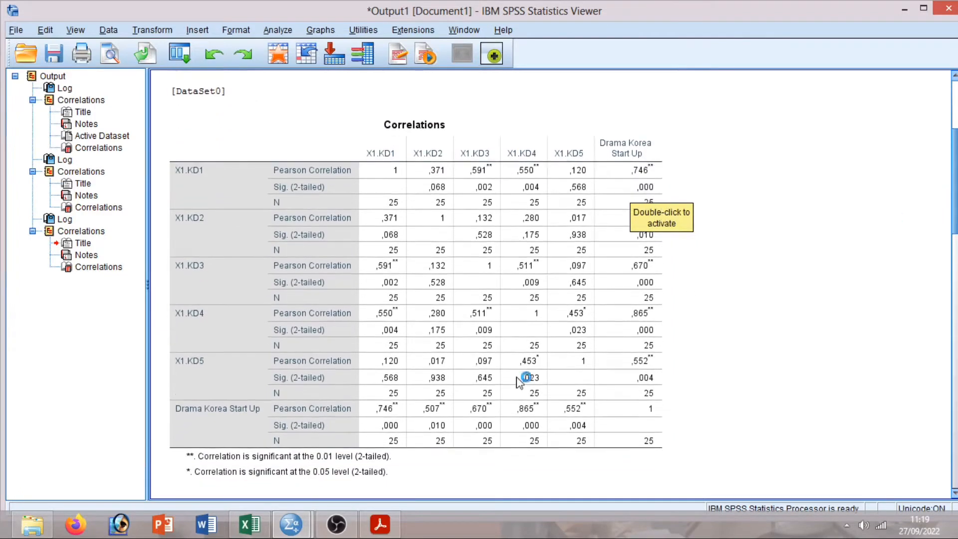
left_click(394, 521)
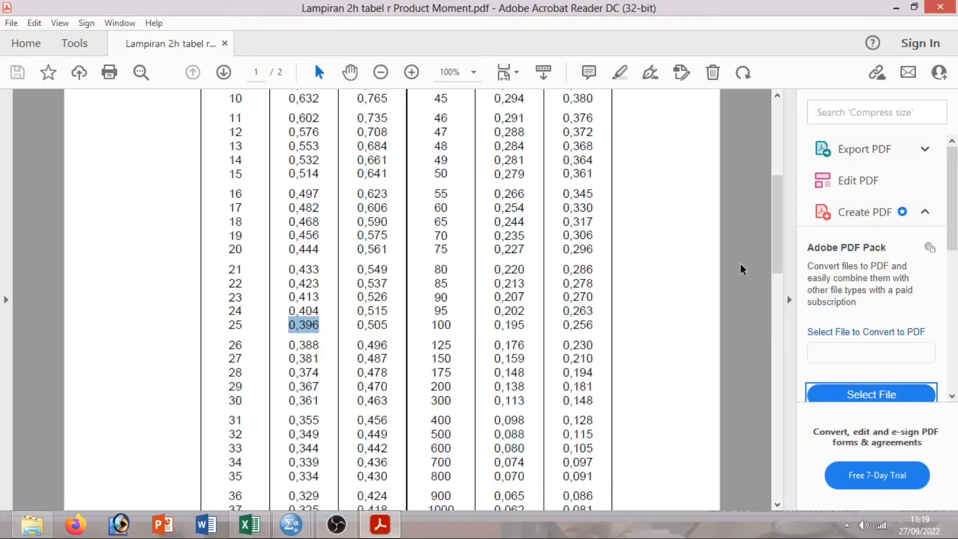
left_click_drag(779, 261, 780, 211)
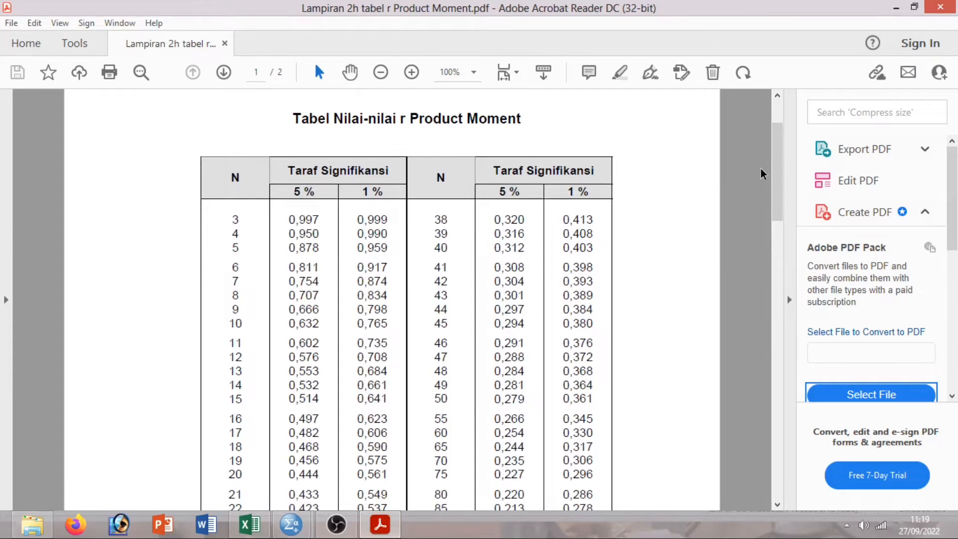
left_click_drag(777, 180, 780, 230)
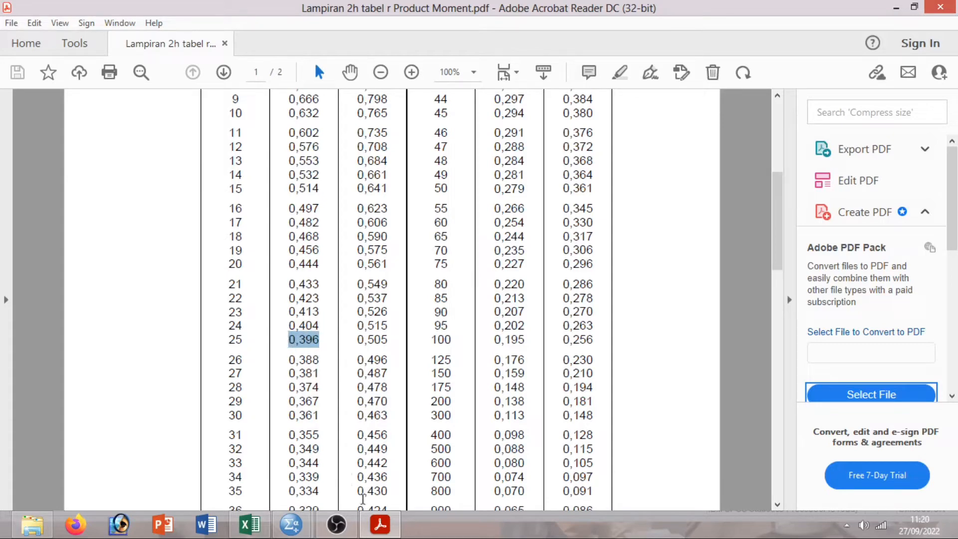
mouse_move(291, 524)
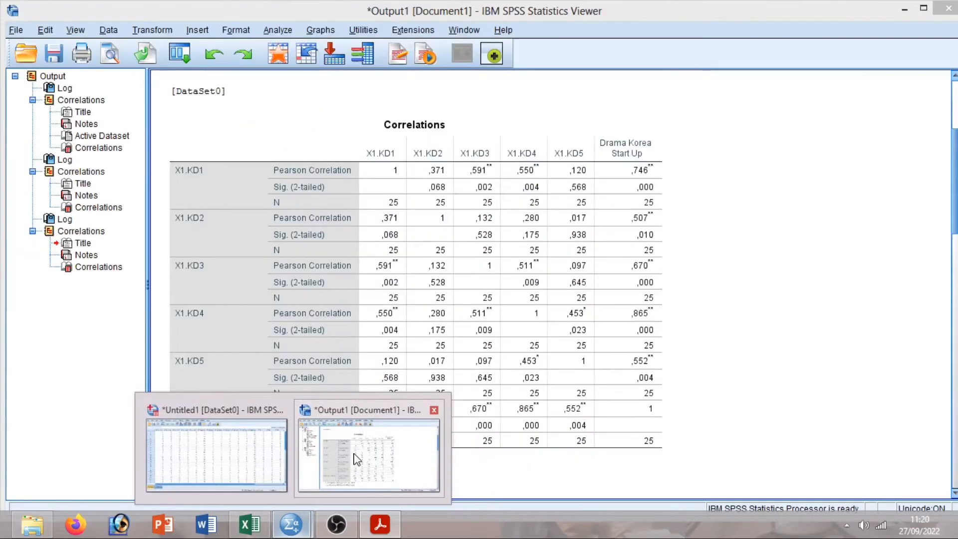
Bring the SPSS output forward and check the X2.BA correlations (,653–,835) against 0,396.
left_click(356, 457)
mouse_move(955, 206)
left_mouse_down()
mouse_move(954, 145)
mouse_move(955, 196)
left_mouse_up()
left_click(334, 212)
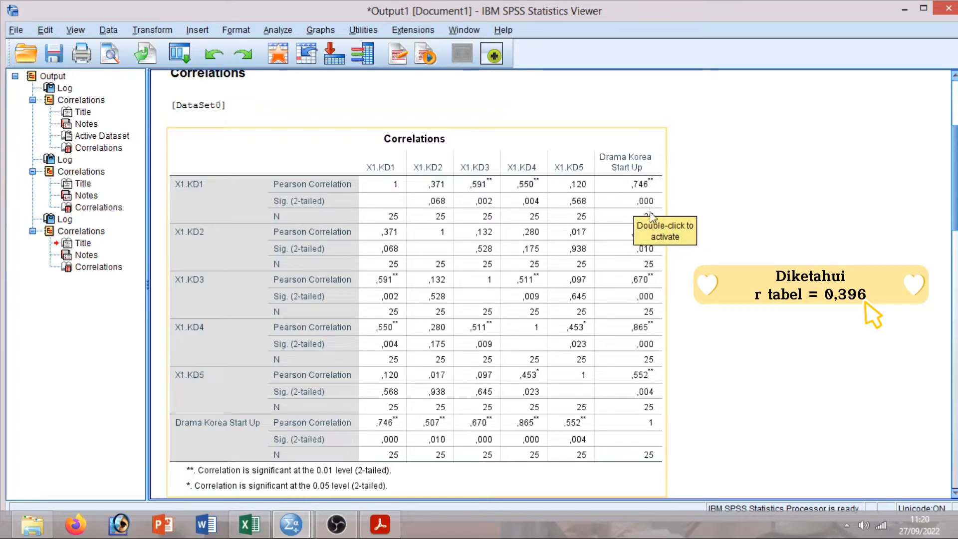
scroll(953, 182, "down", 2)
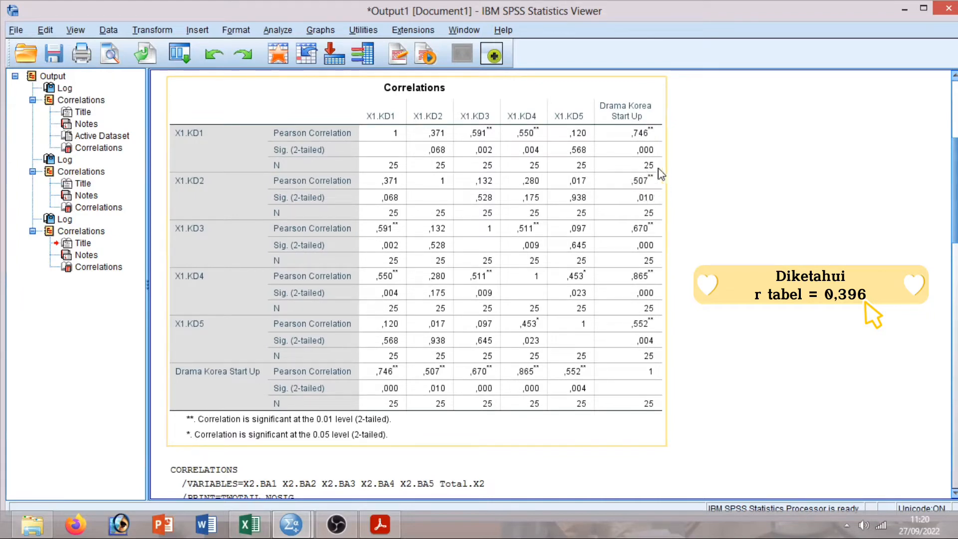
left_click(673, 190)
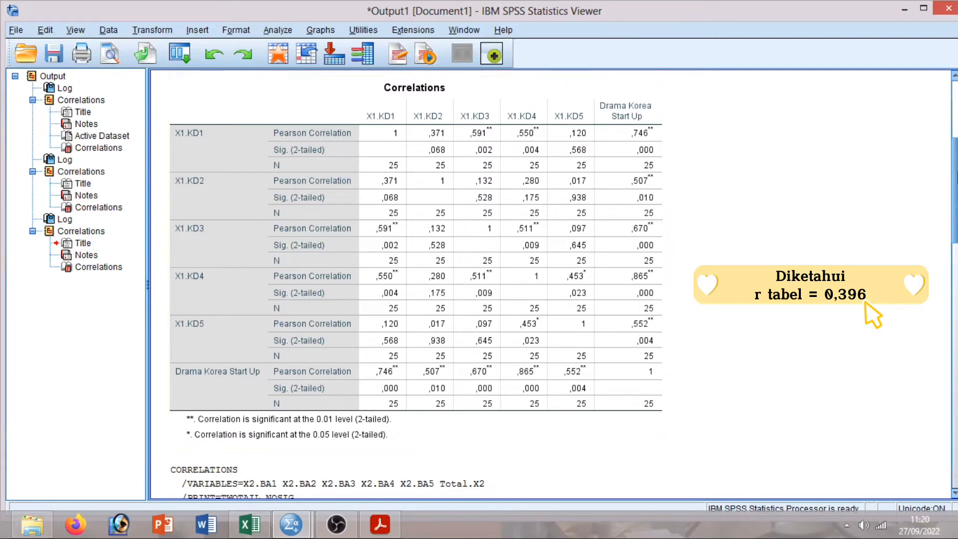
scroll(954, 186, "down", 2)
left_click(619, 197)
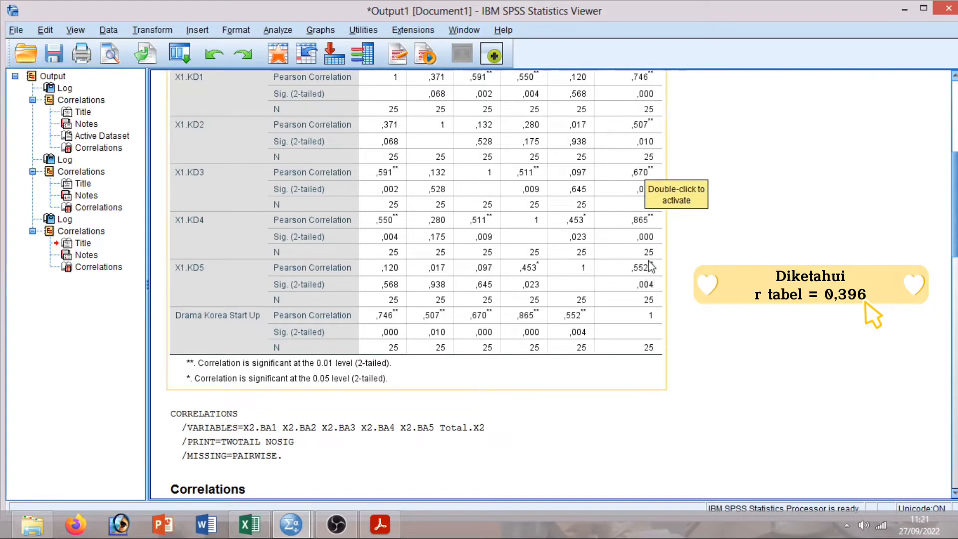
left_click_drag(955, 223, 954, 328)
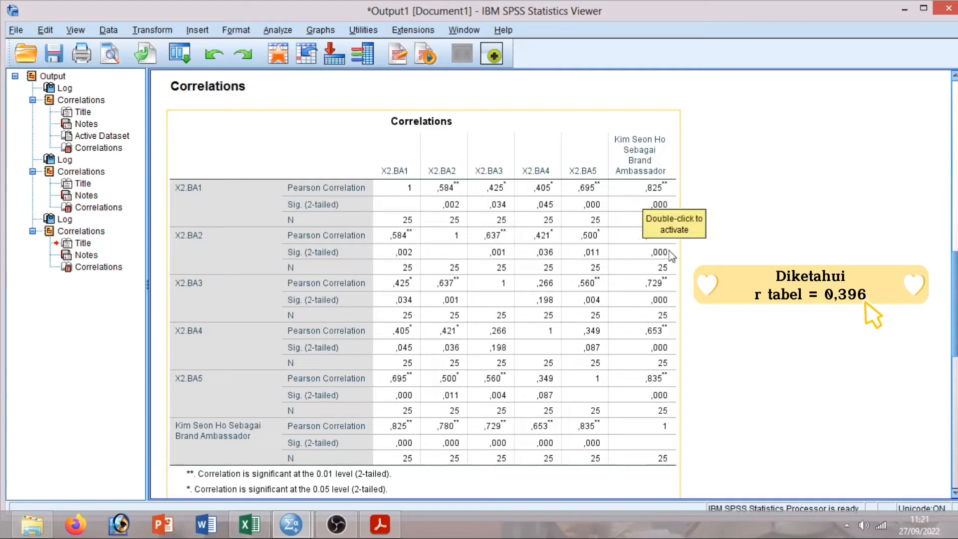
left_click(694, 248)
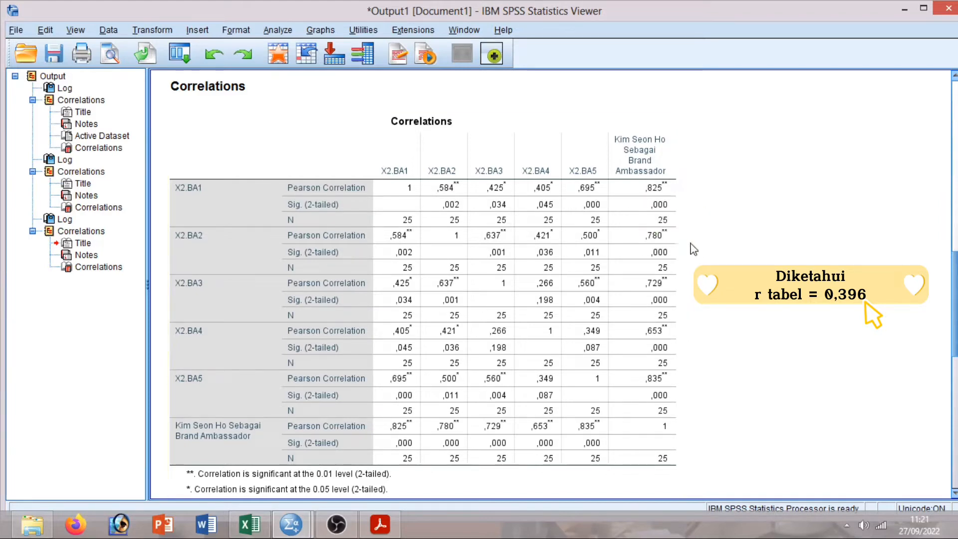
left_click(616, 235)
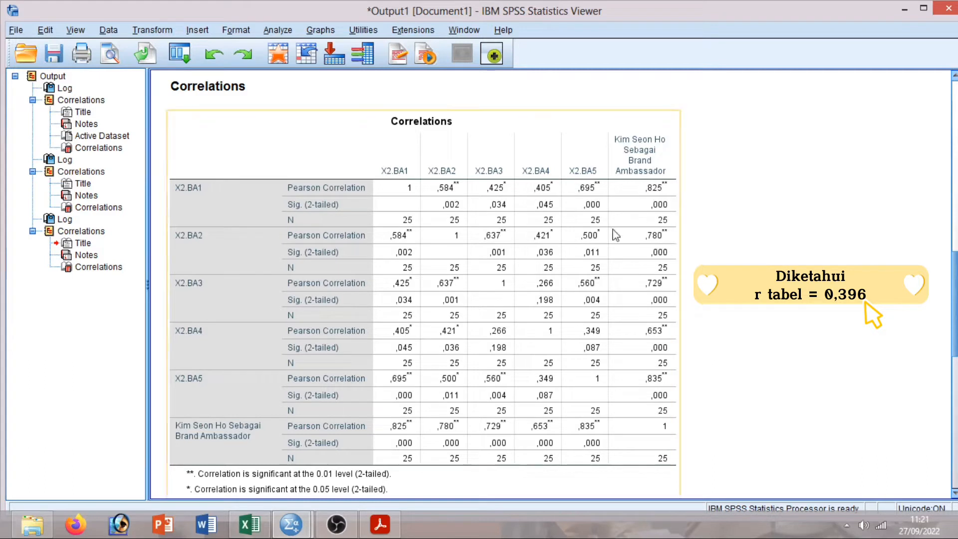
left_click(683, 247)
left_click(645, 229)
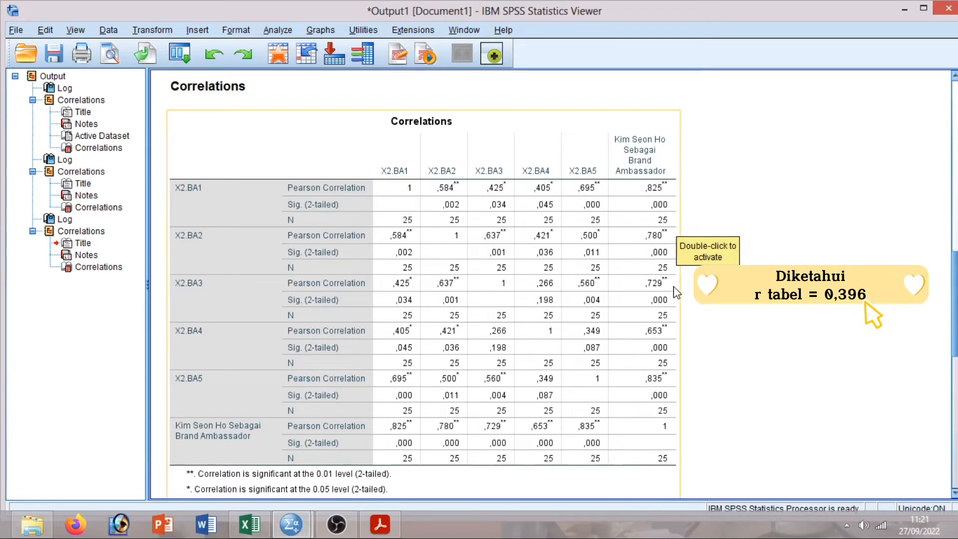
left_click_drag(956, 283, 957, 304)
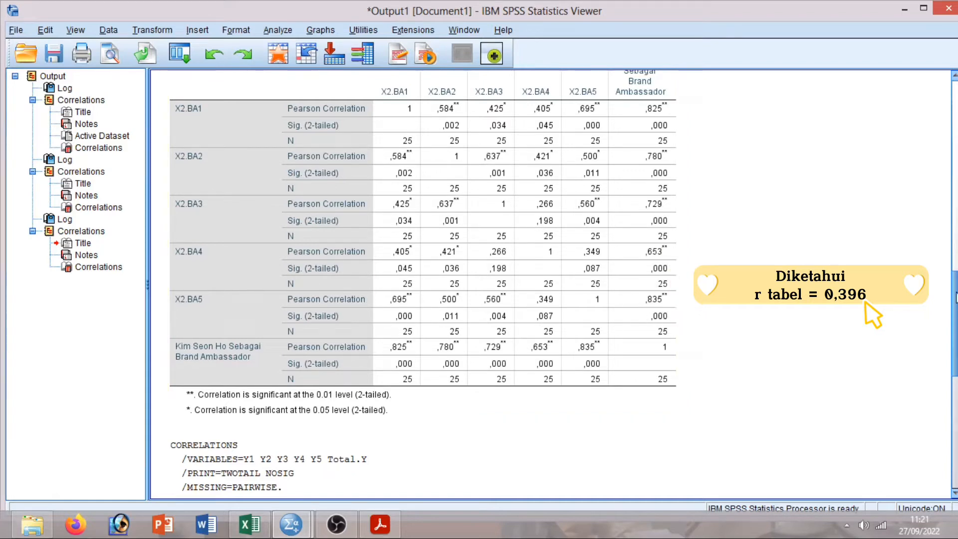
left_click_drag(956, 298, 956, 405)
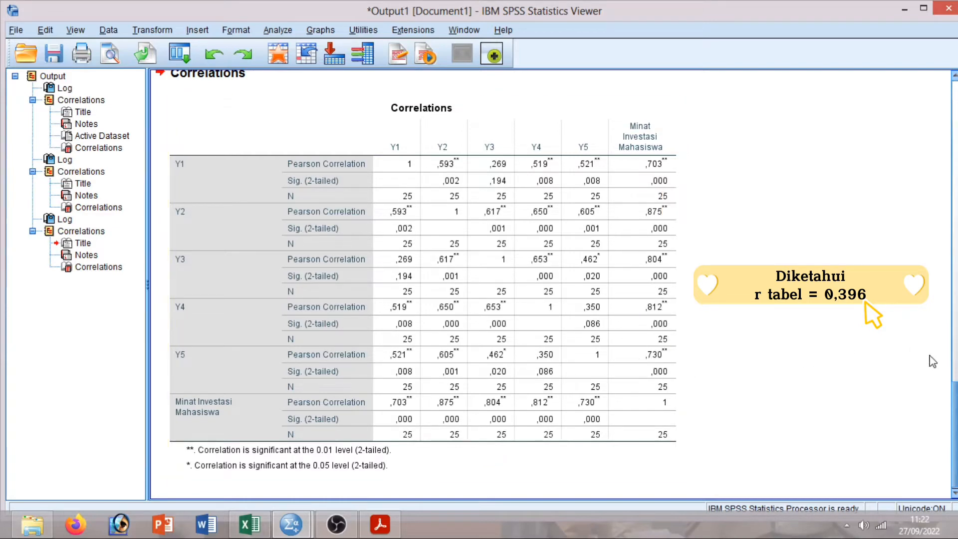
left_click(940, 404)
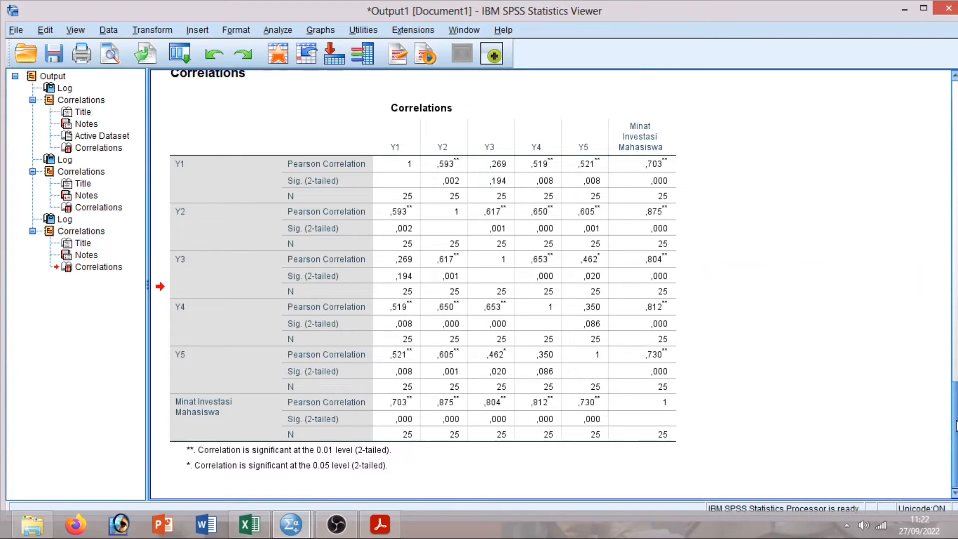
left_click_drag(956, 426, 951, 157)
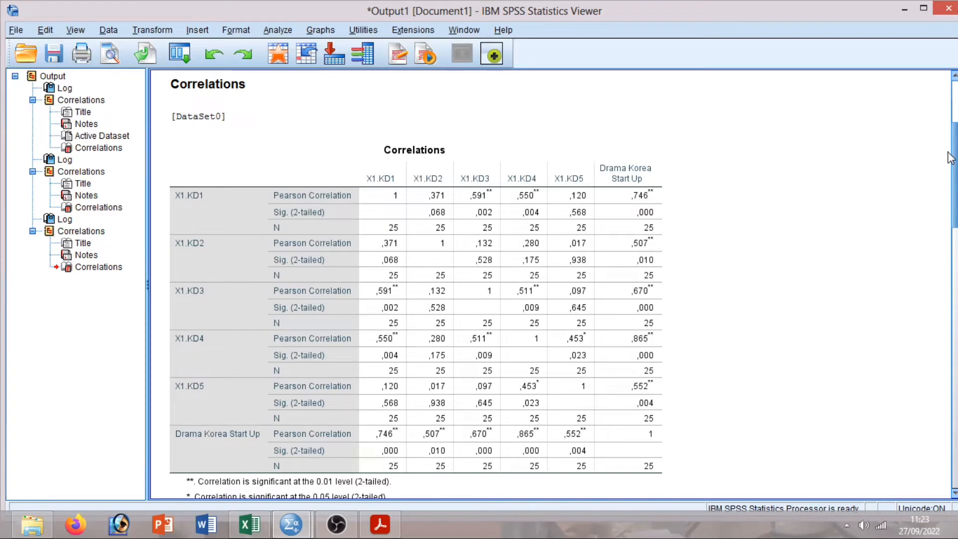
Select the X1.KD correlations table and scroll down to the X2.BA1–X2.BA5 table.
mouse_move(956, 162)
left_mouse_down()
mouse_move(955, 97)
mouse_move(956, 182)
mouse_move(956, 172)
left_mouse_up()
left_click(490, 95)
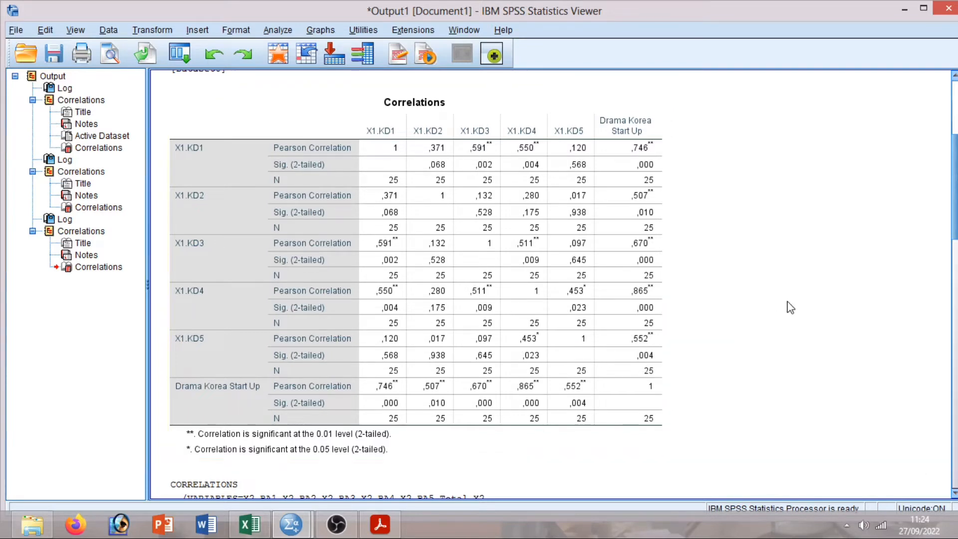
scroll(793, 299, "down", 5)
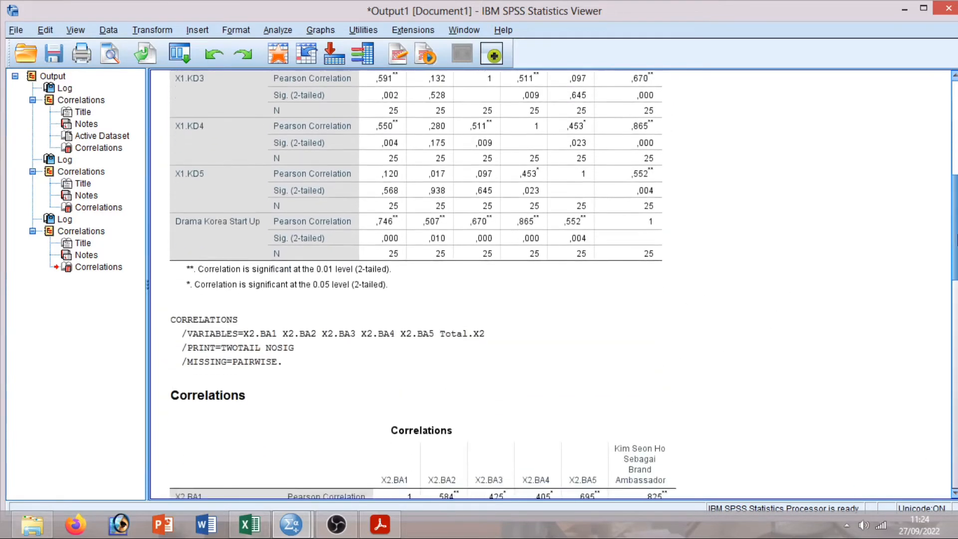
scroll(559, 285, "down", 10)
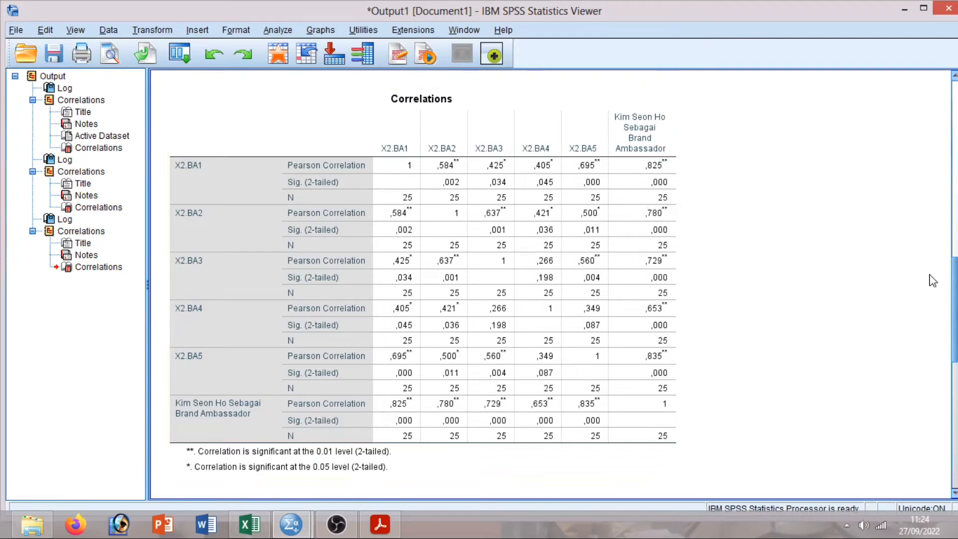
left_click_drag(956, 288, 957, 299)
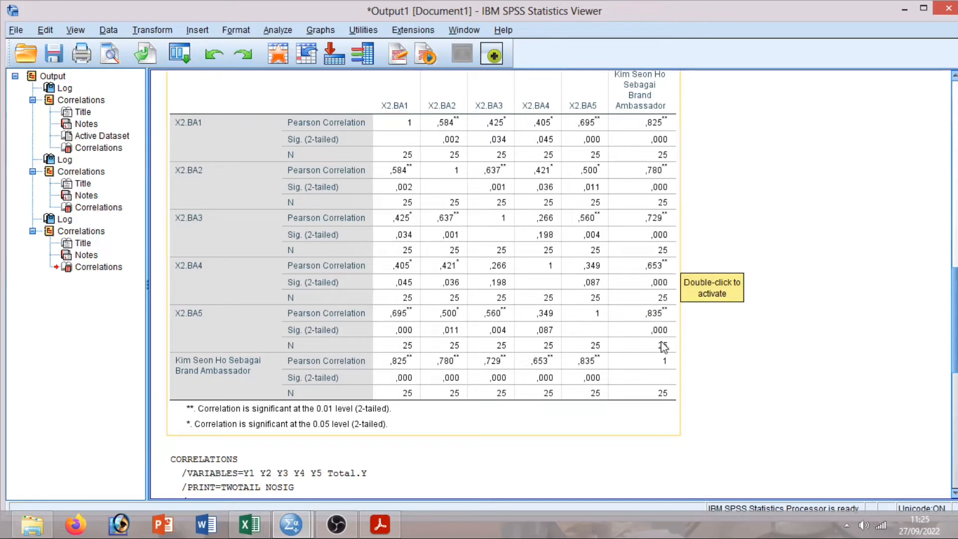
scroll(659, 329, "down", 6)
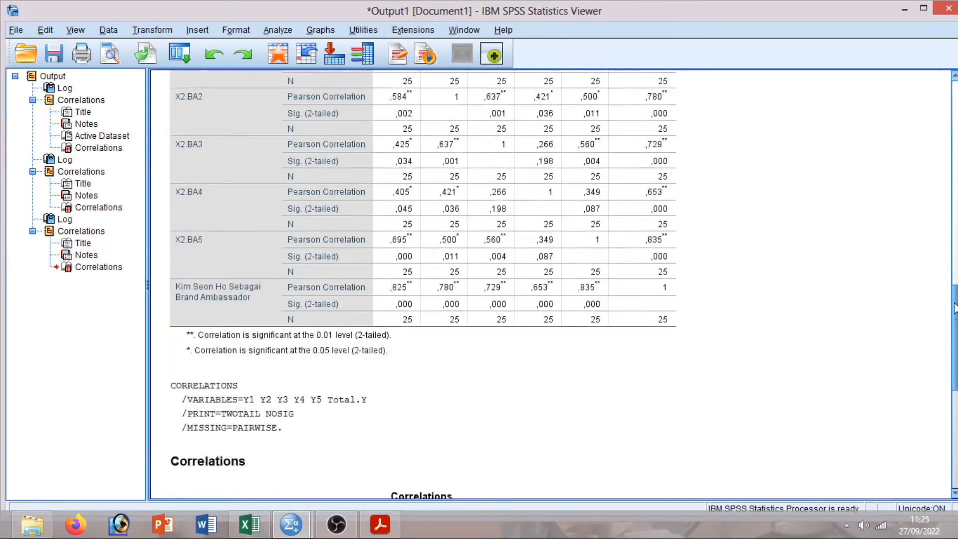
Scroll down the output to review the Y1–Y5 correlations table.
scroll(579, 148, "down", 4)
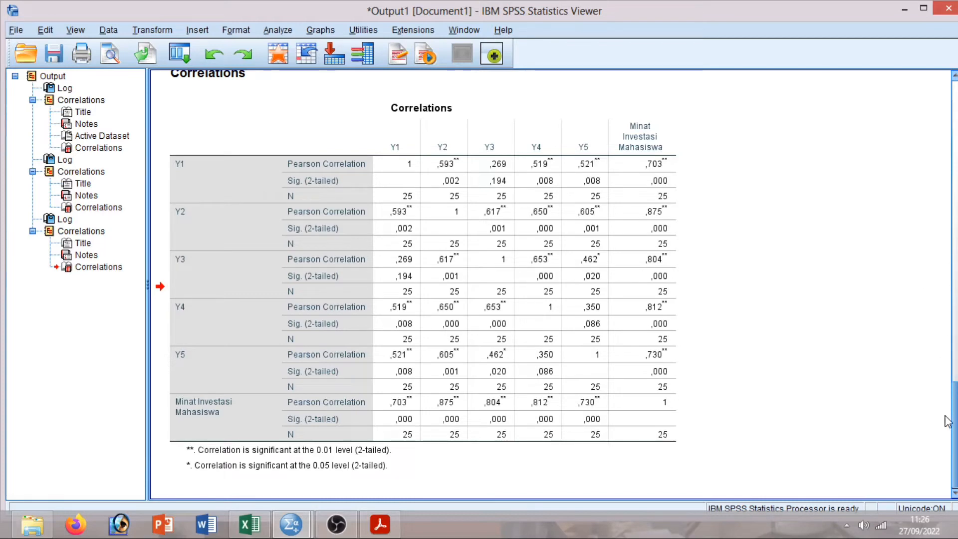
mouse_move(956, 421)
left_mouse_down()
mouse_move(956, 362)
mouse_move(956, 415)
left_mouse_up()
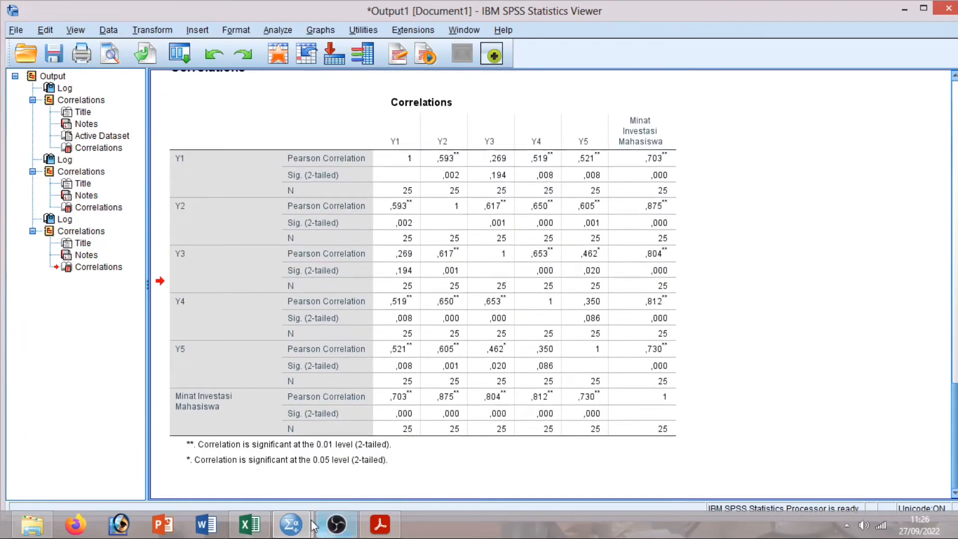
From the data editor, open Reliability Analysis and make X1.KD1–X1.KD5 the scale items.
mouse_move(300, 526)
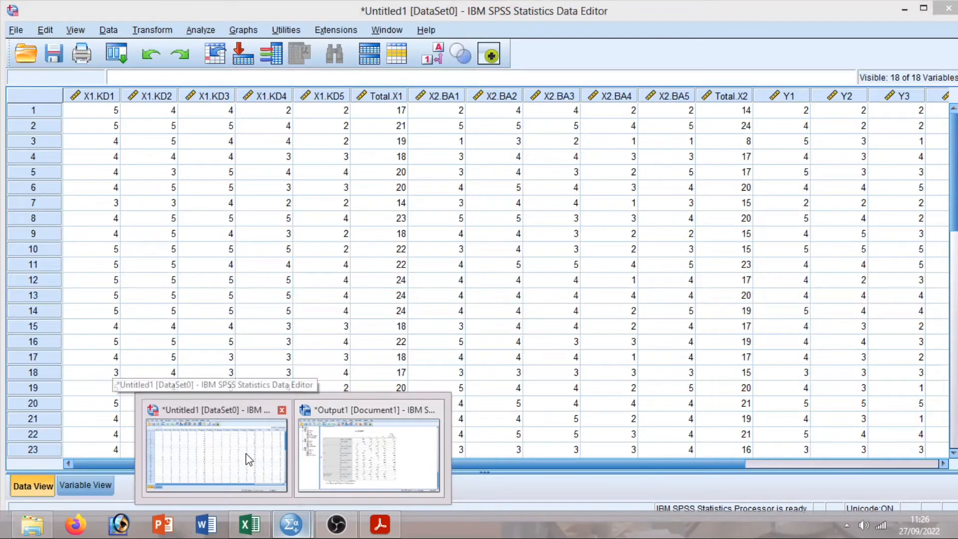
left_click(246, 454)
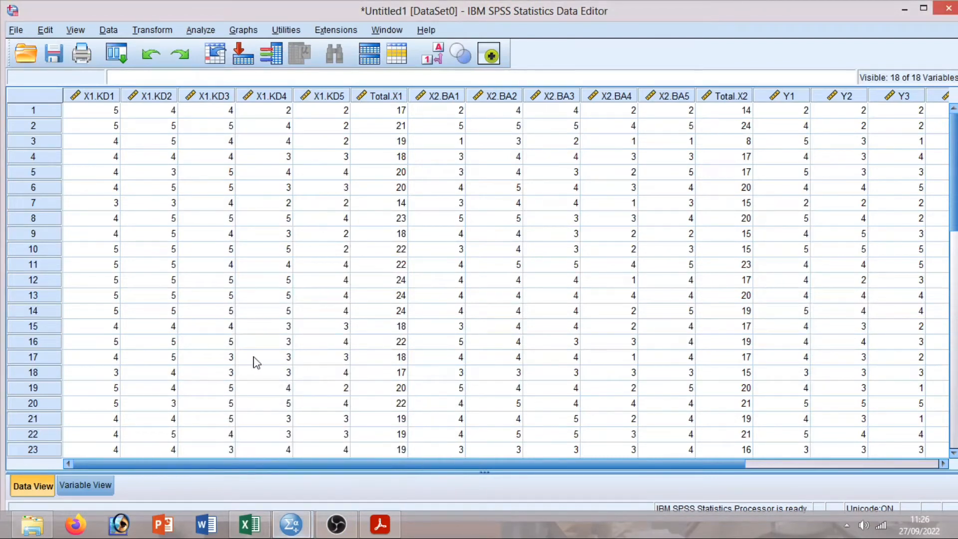
left_click(202, 30)
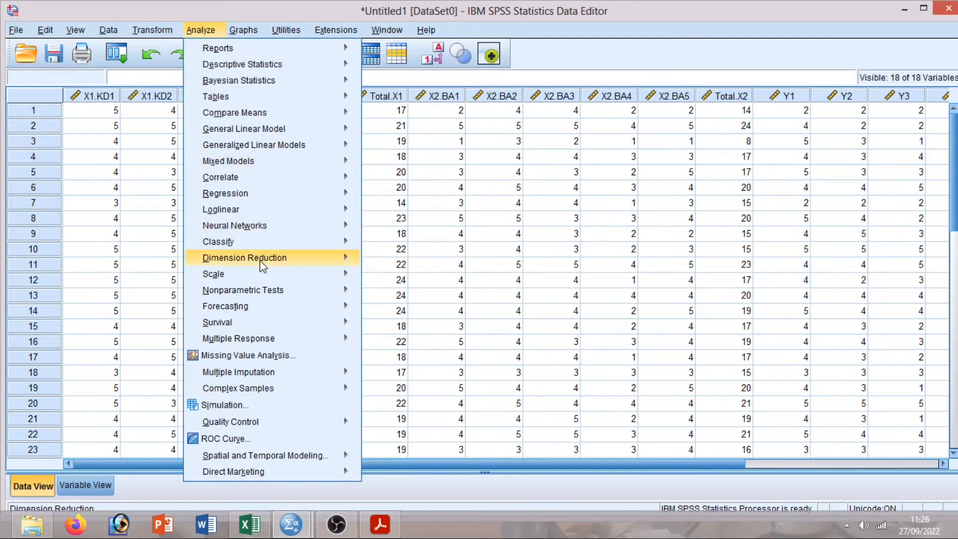
mouse_move(268, 274)
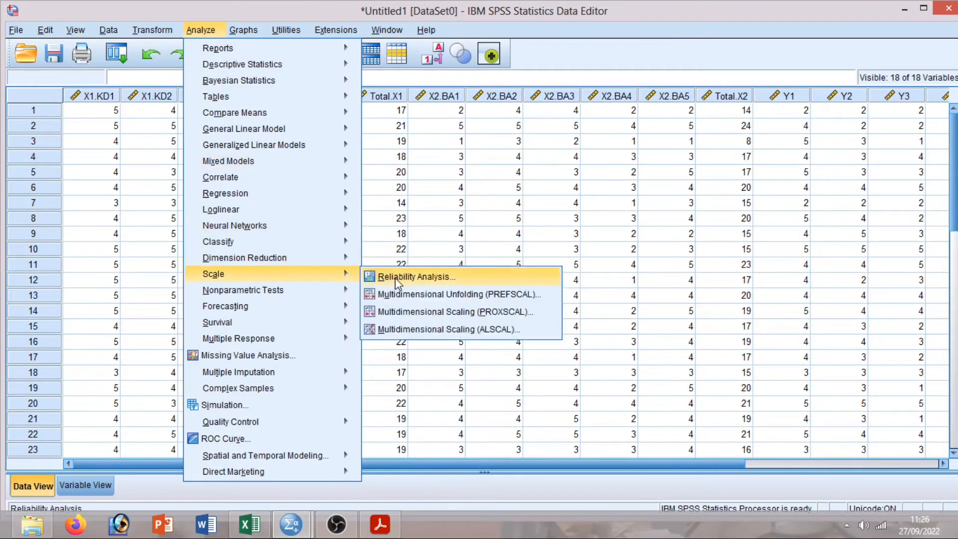
left_click(456, 281)
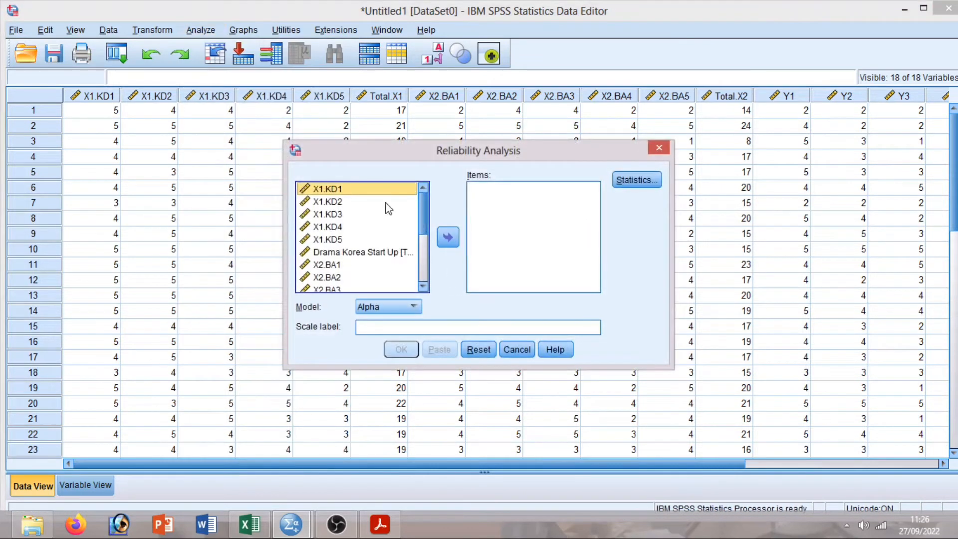
left_click(340, 202, "ctrl")
left_click(342, 204, "ctrl")
left_click(342, 204, "ctrl")
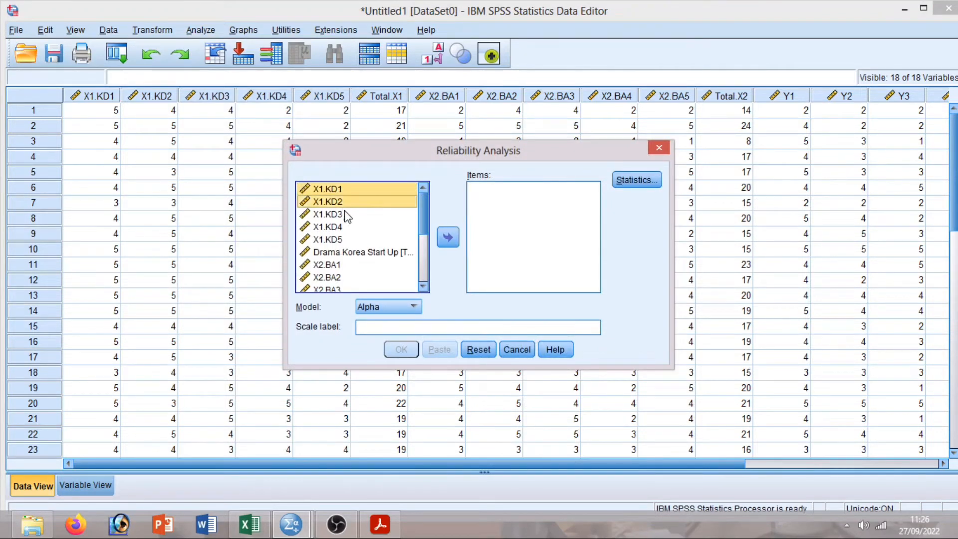
left_click(346, 215, "ctrl")
left_click(351, 227, "ctrl")
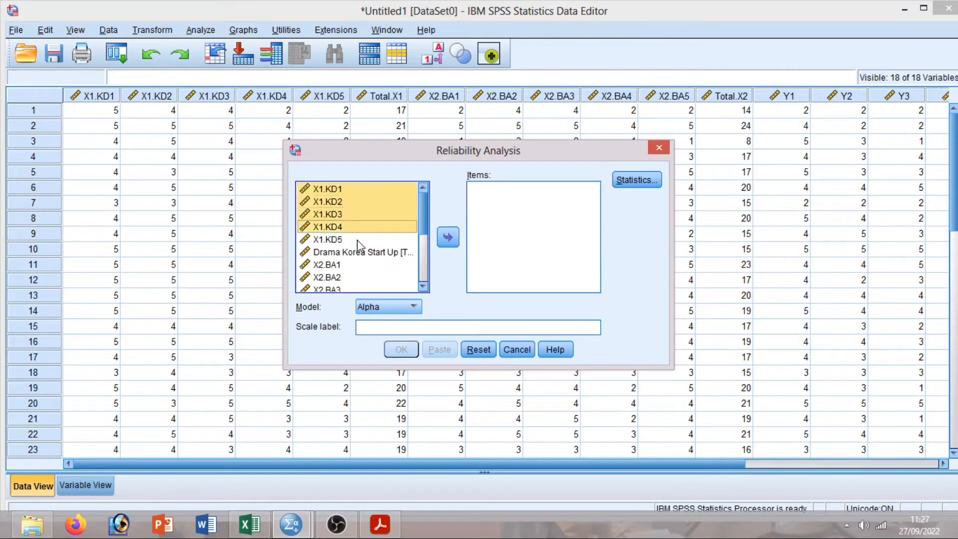
left_click(357, 243, "ctrl")
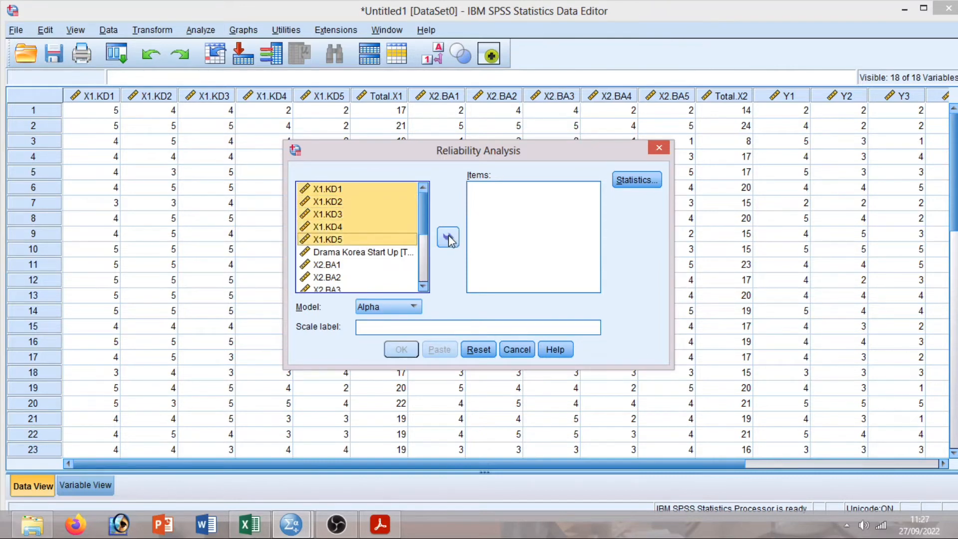
left_click(449, 239)
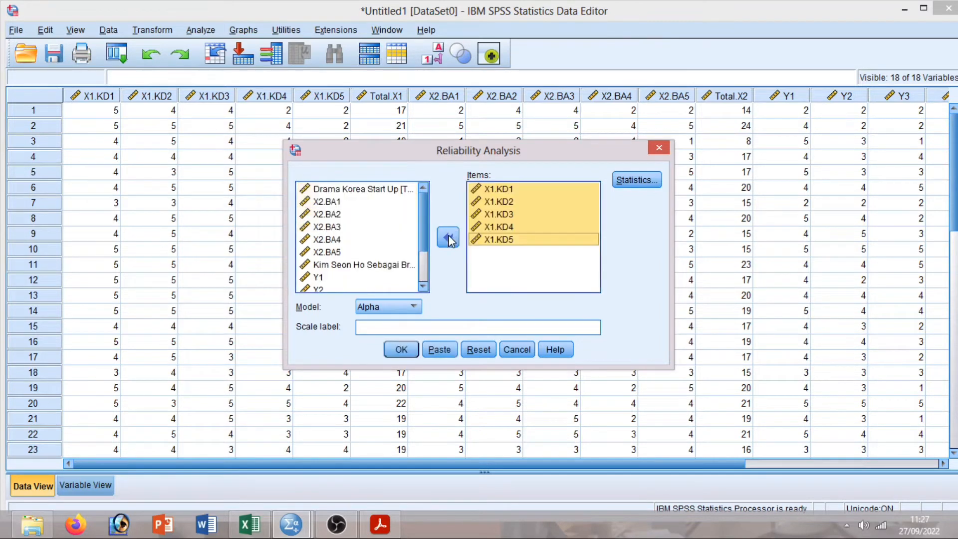
Request Scale if item deleted statistics and run the analysis for Cronbach's alpha ,689.
left_click(630, 192)
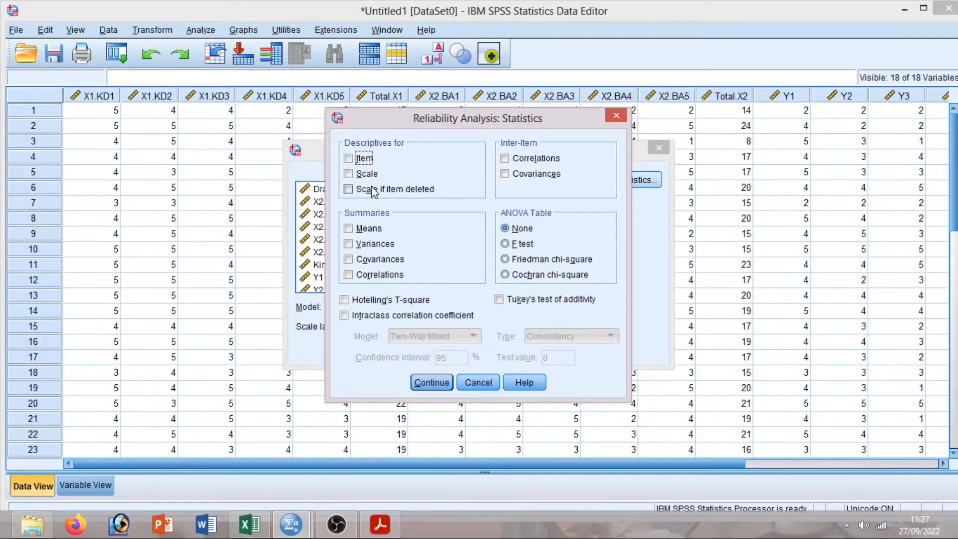
left_click(350, 191)
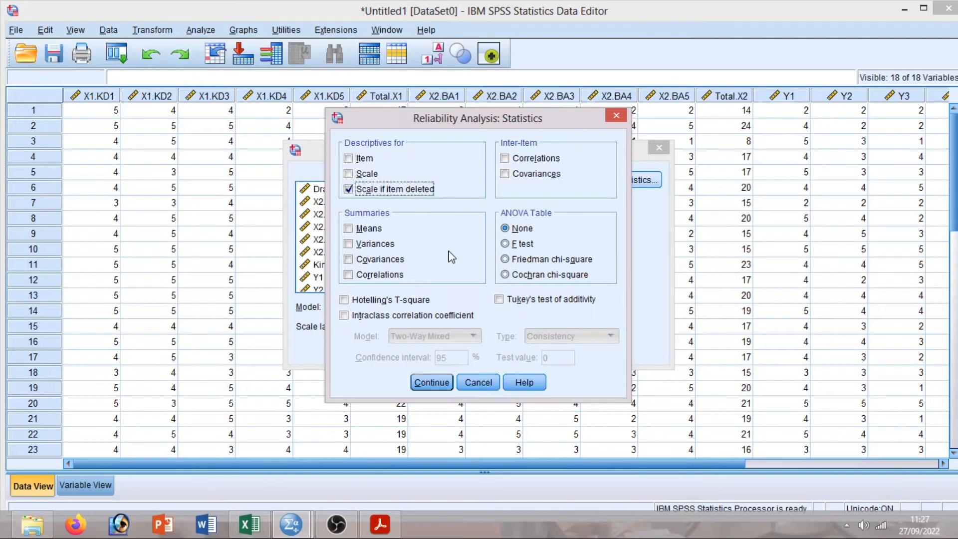
left_click(432, 382)
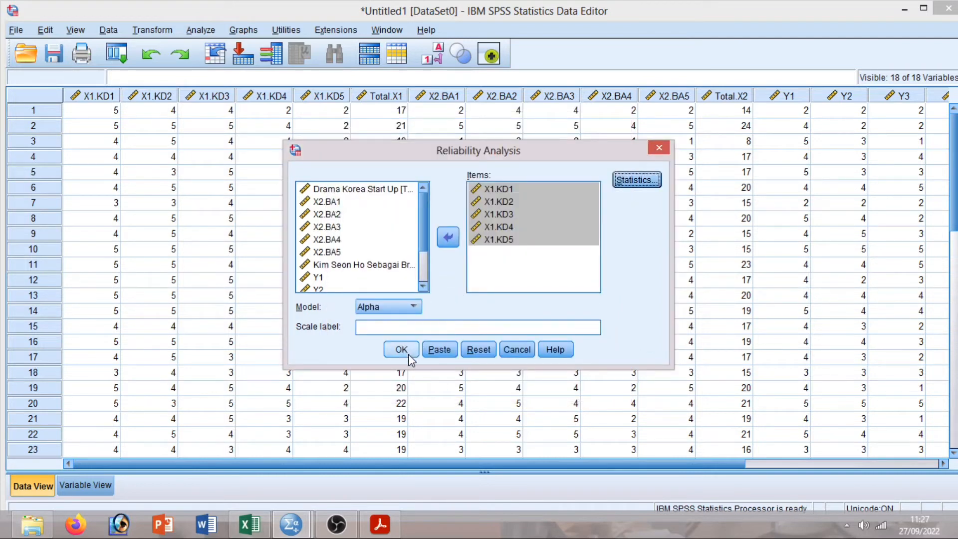
left_click(409, 356)
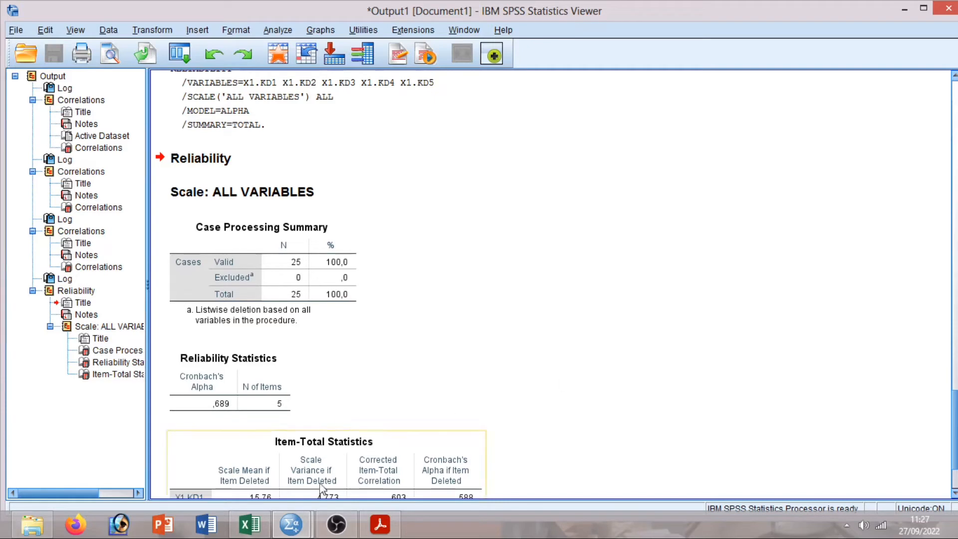
Reopen Reliability Analysis, reset it, and make X2.BA1–X2.BA5 the scale items.
mouse_move(291, 525)
left_click(249, 459)
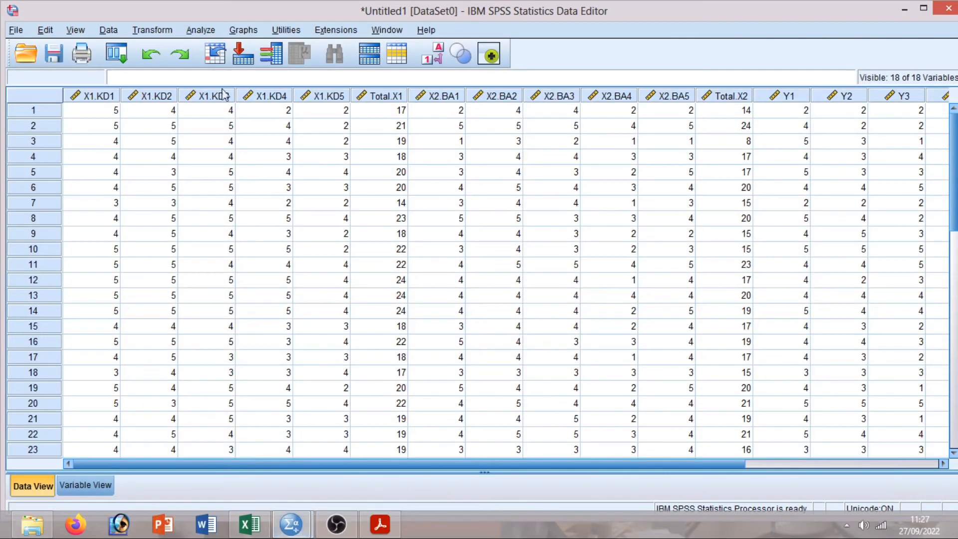
left_click(203, 31)
mouse_move(272, 273)
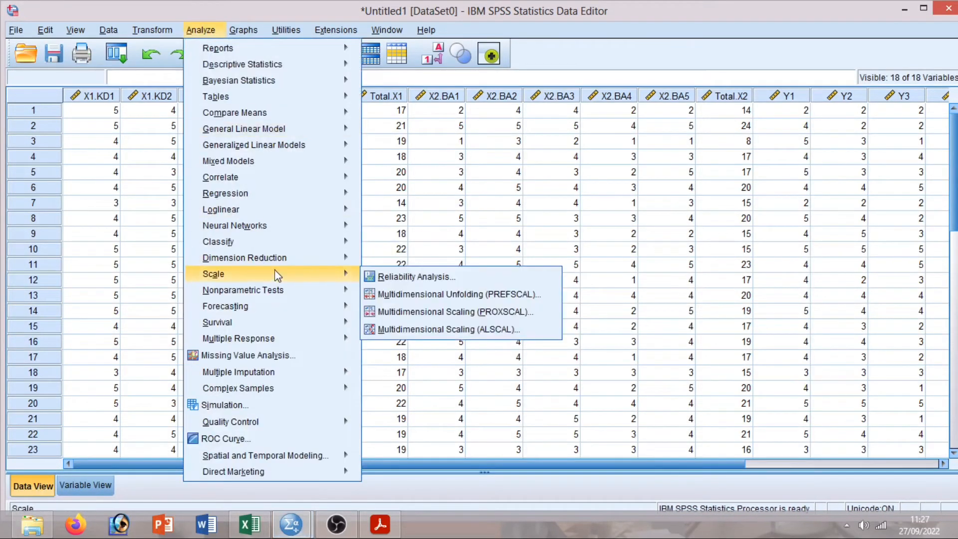
left_click(388, 277)
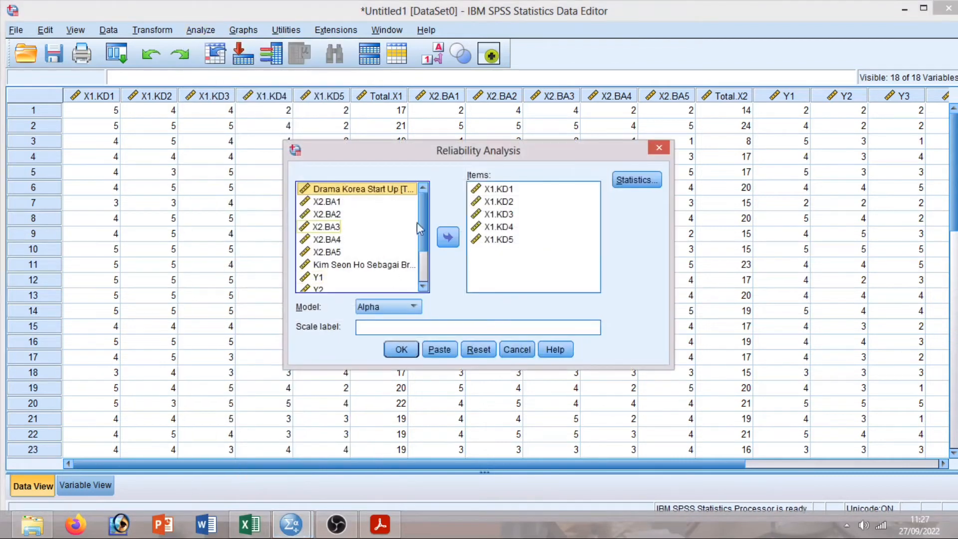
left_click(478, 349)
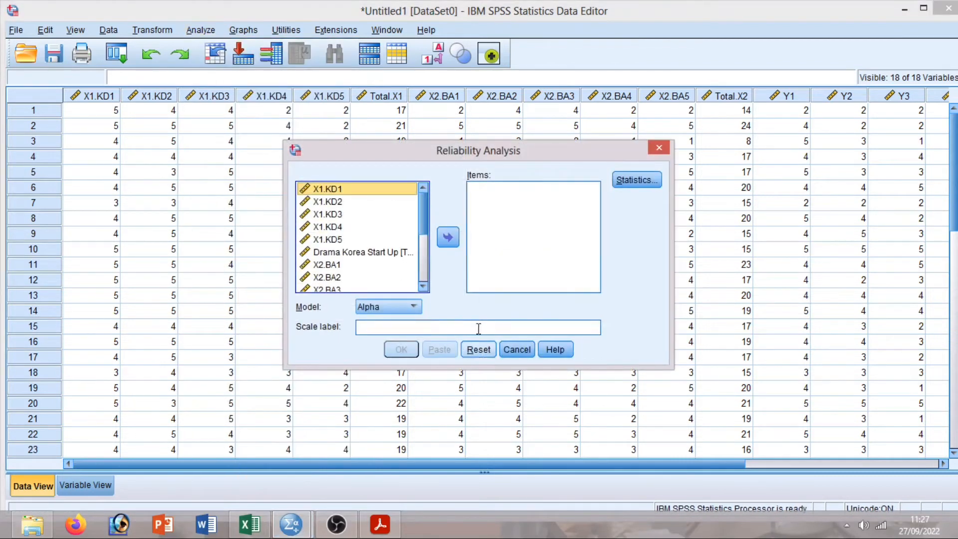
scroll(417, 230, "down", 1)
left_click(337, 244)
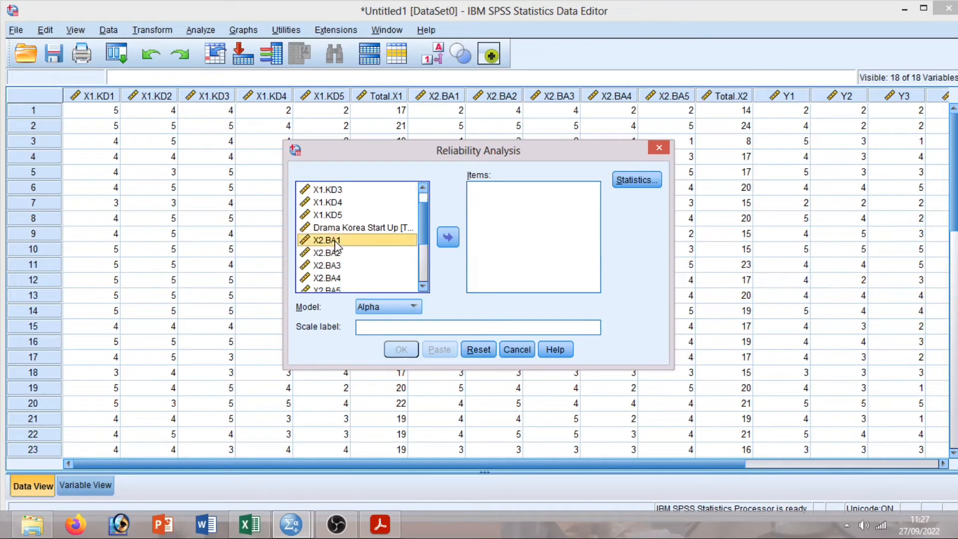
left_click(333, 253, "ctrl")
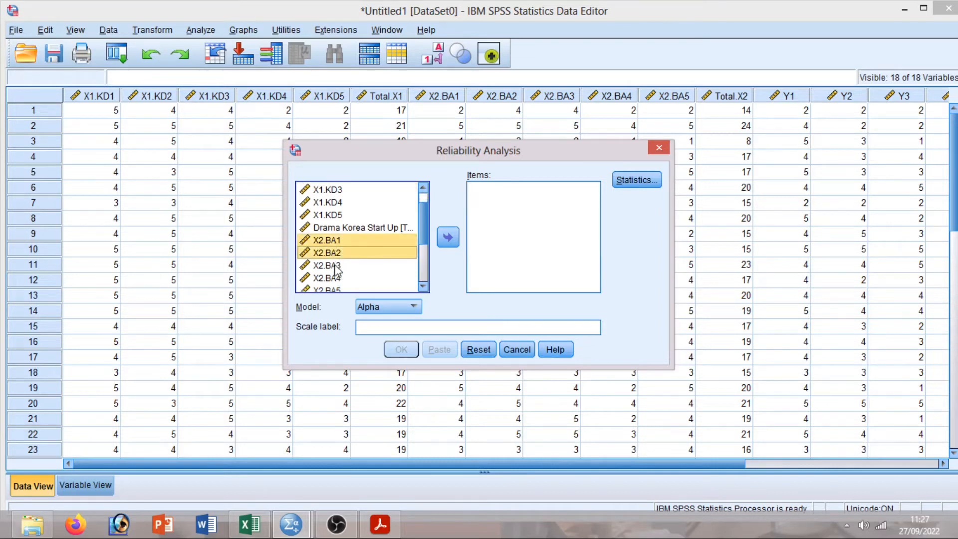
left_click(335, 267, "ctrl")
left_click(337, 277, "ctrl")
scroll(409, 245, "down", 1)
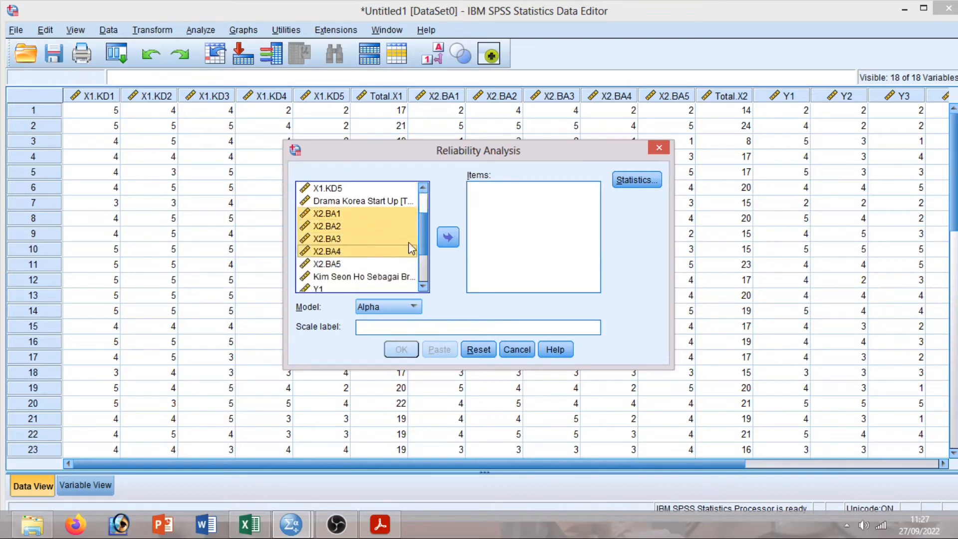
left_click(340, 264, "ctrl")
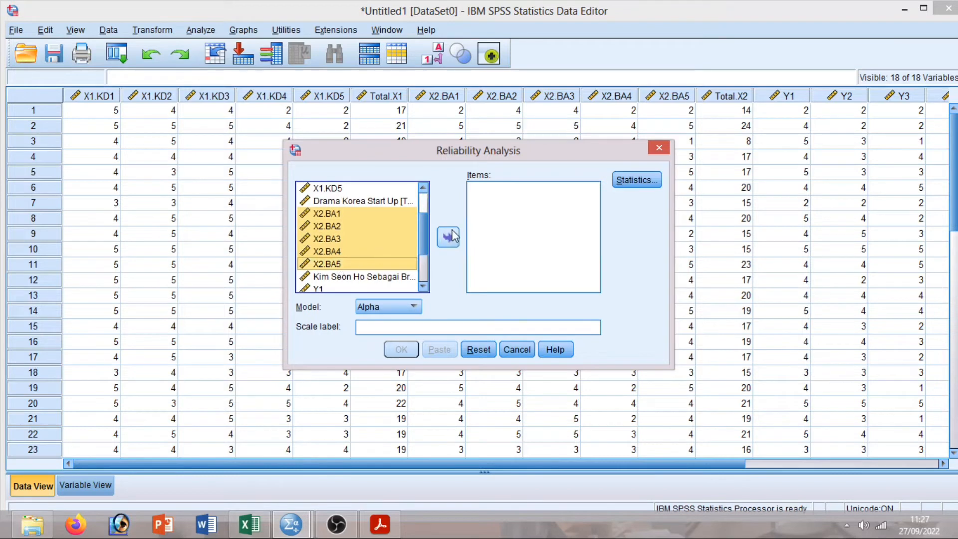
left_click(449, 237)
Add Scale if item deleted statistics and run it, giving Cronbach's alpha ,811.
left_click(634, 181)
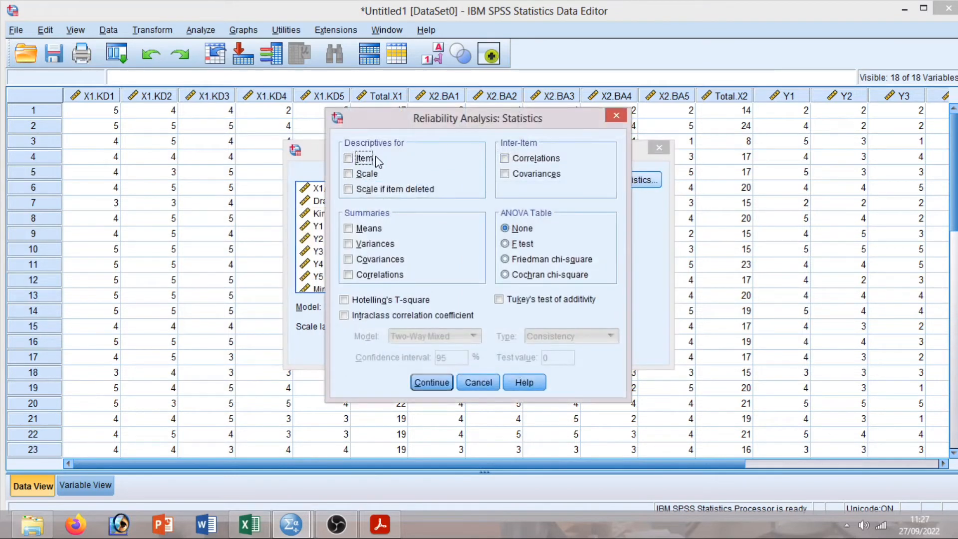
left_click(348, 190)
left_click(430, 382)
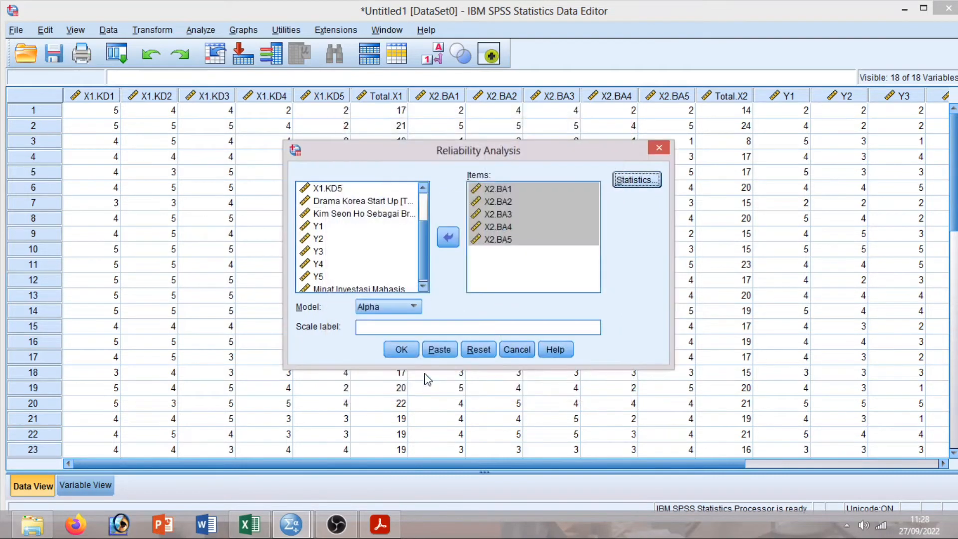
left_click(400, 351)
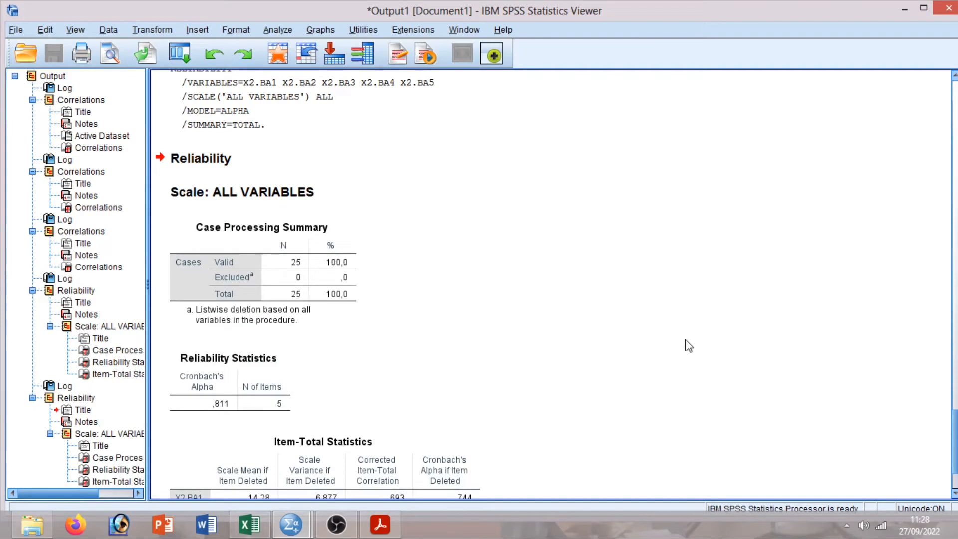
Reopen Reliability Analysis from the data file, reset it, and set Y1–Y5 as scale items.
mouse_move(291, 524)
left_click(242, 448)
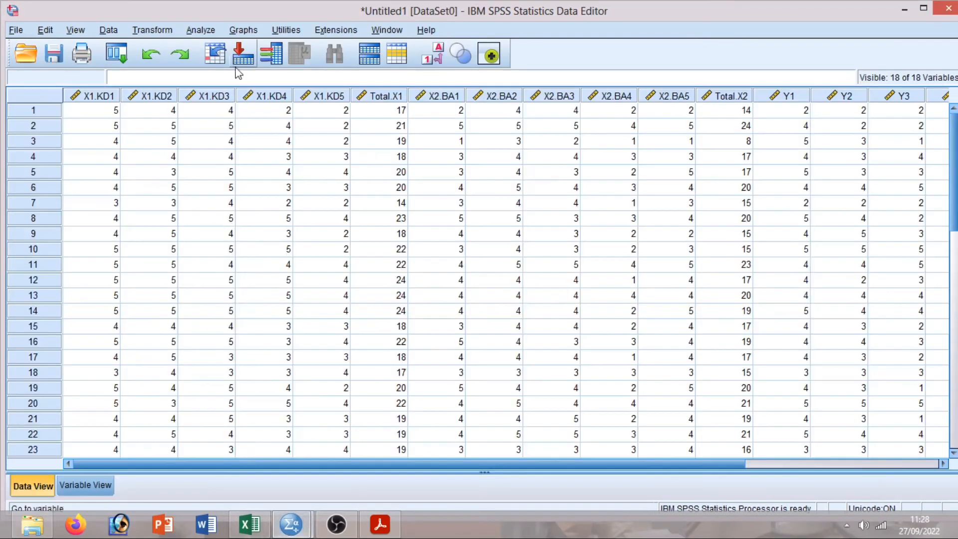
left_click(201, 30)
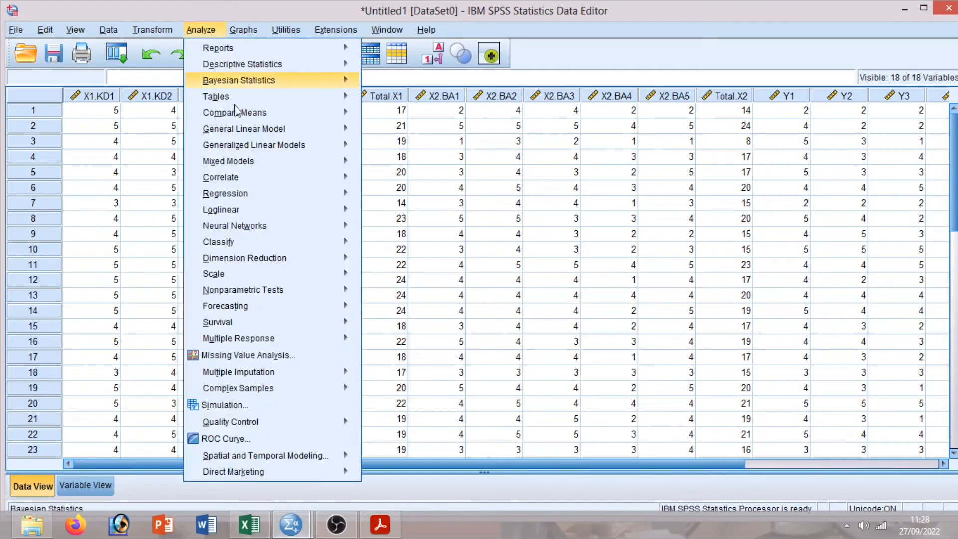
mouse_move(344, 274)
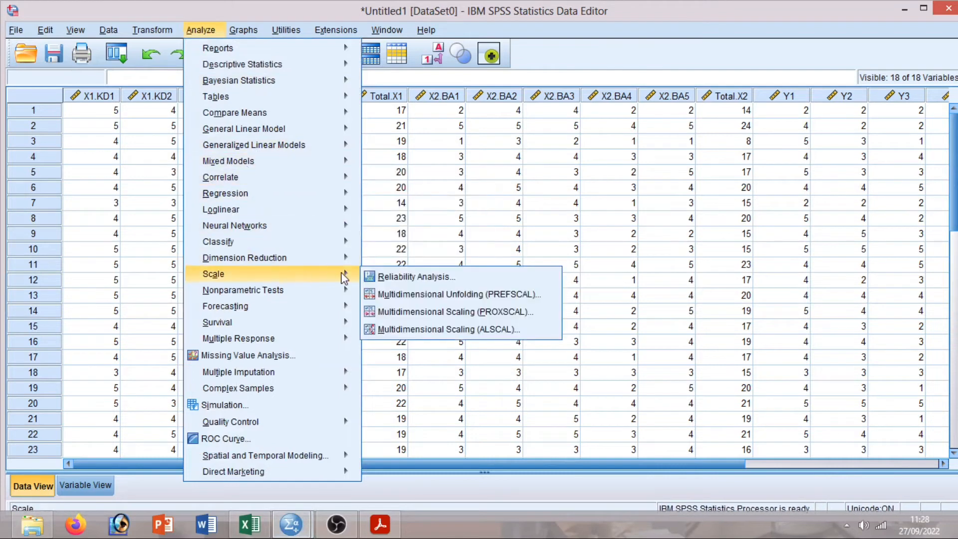
left_click(449, 282)
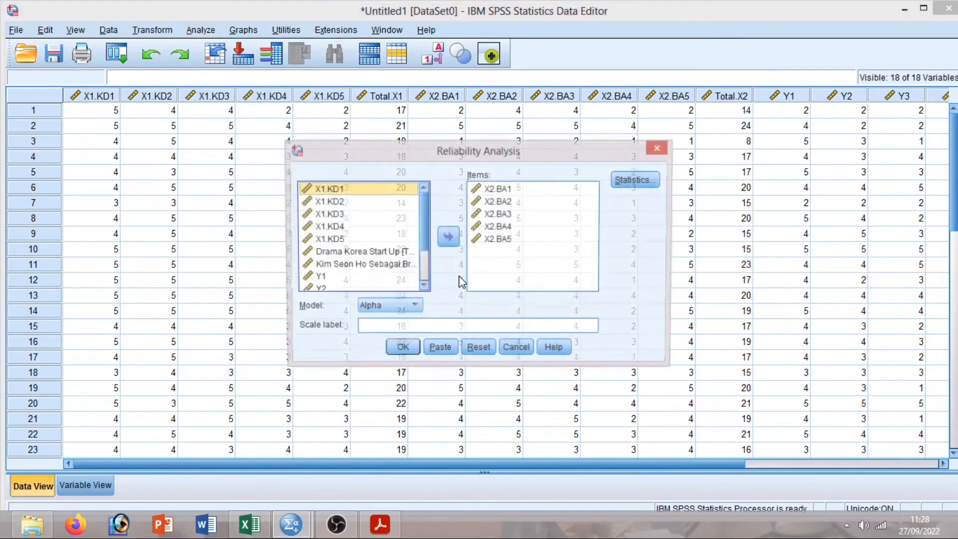
left_click(492, 351)
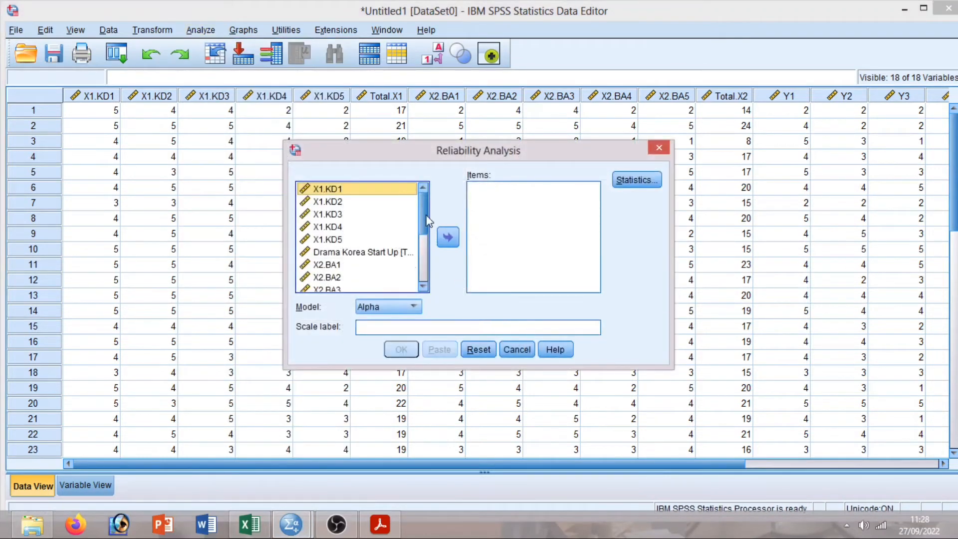
scroll(424, 275, "down", 3)
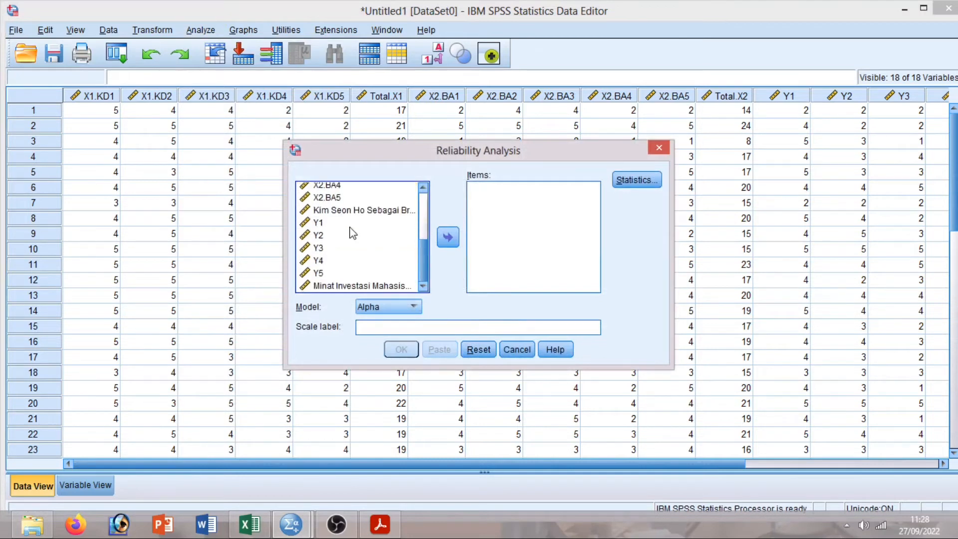
left_click(322, 225)
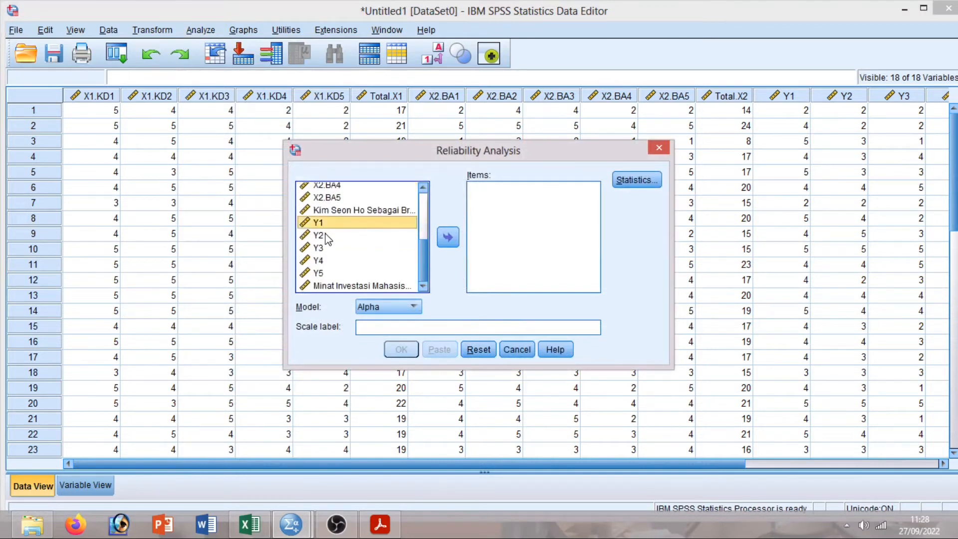
left_click(325, 237, "shift")
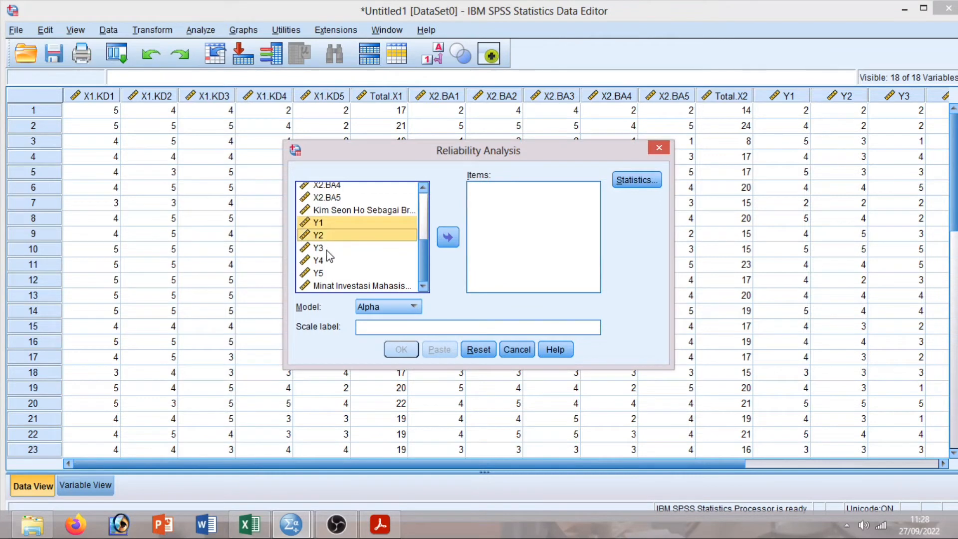
left_click(329, 258, "shift")
left_click(337, 273, "shift")
left_click(448, 238)
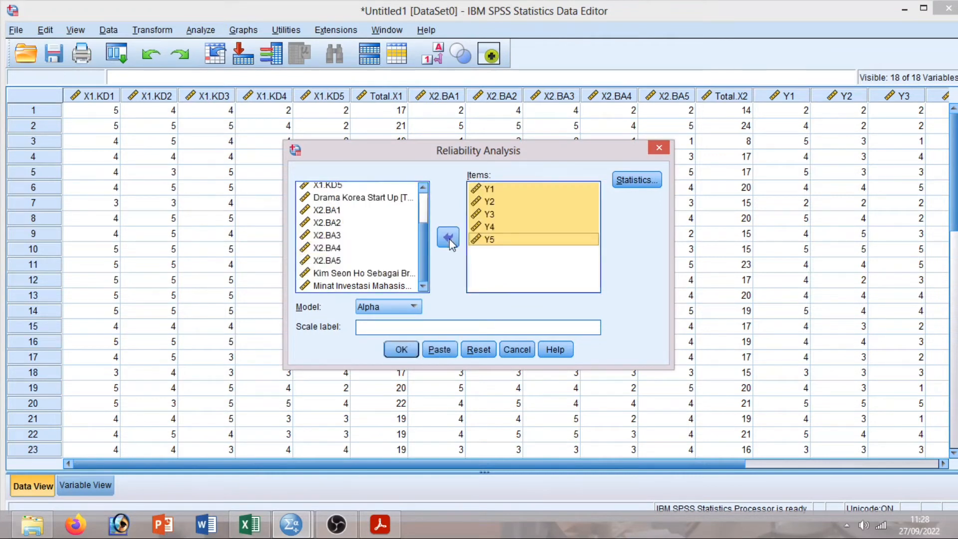
Add Scale if item deleted statistics and run it, giving Cronbach's alpha ,837.
left_click(637, 180)
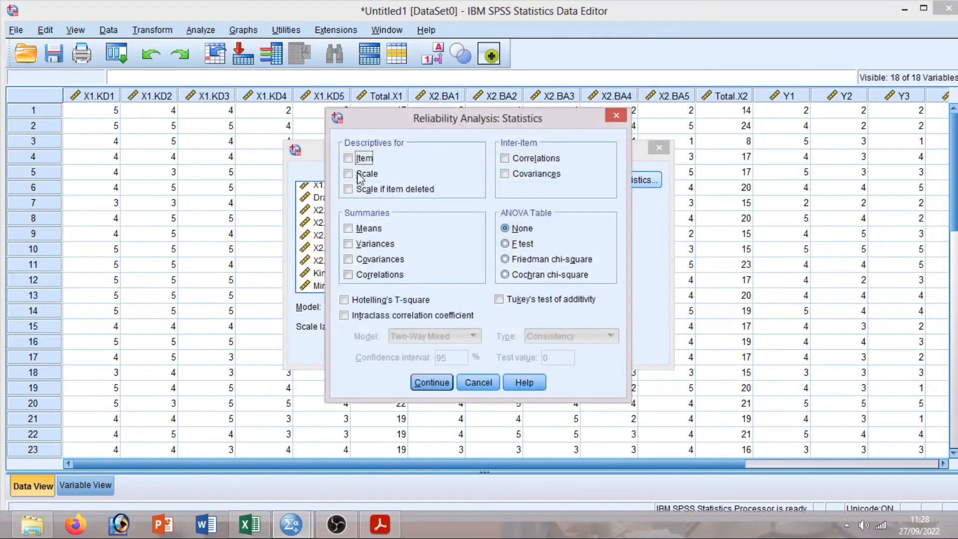
left_click(349, 190)
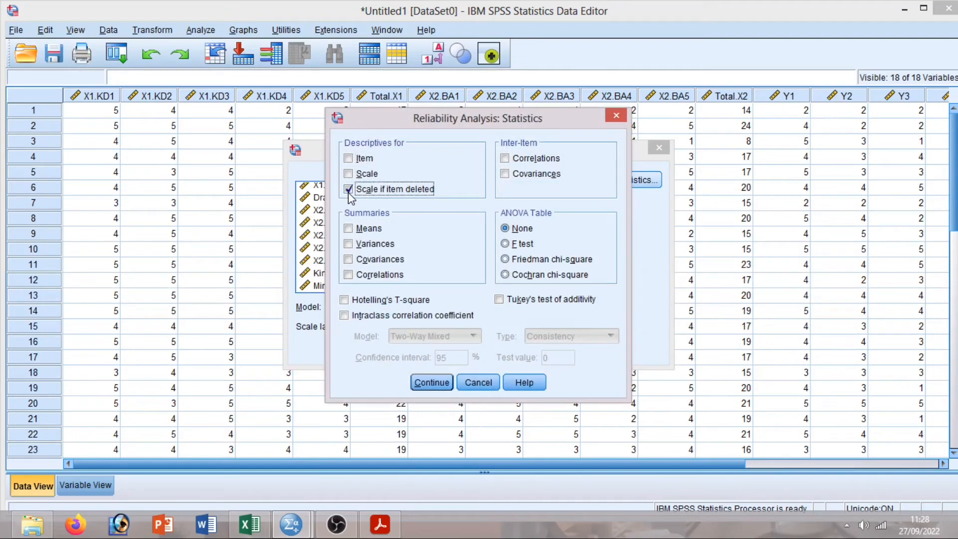
left_click(434, 383)
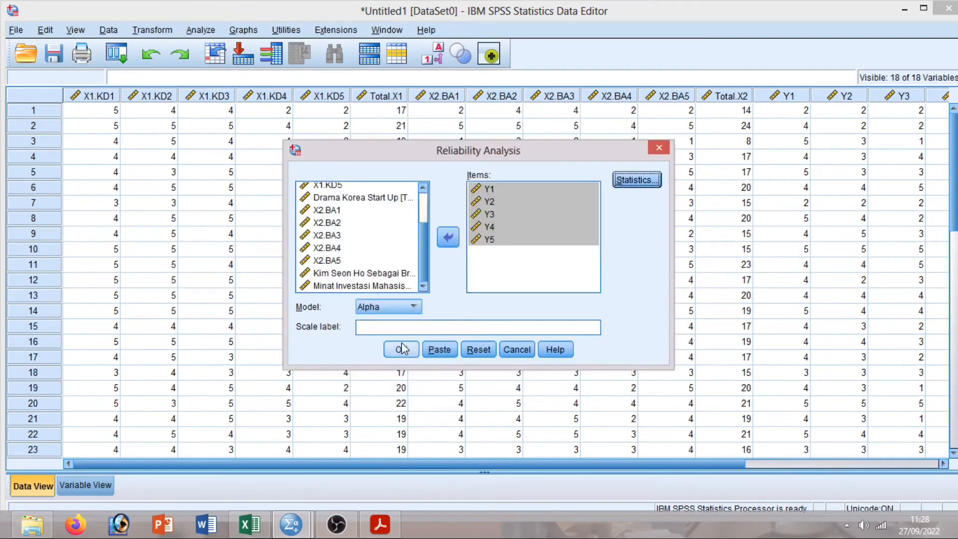
left_click(402, 349)
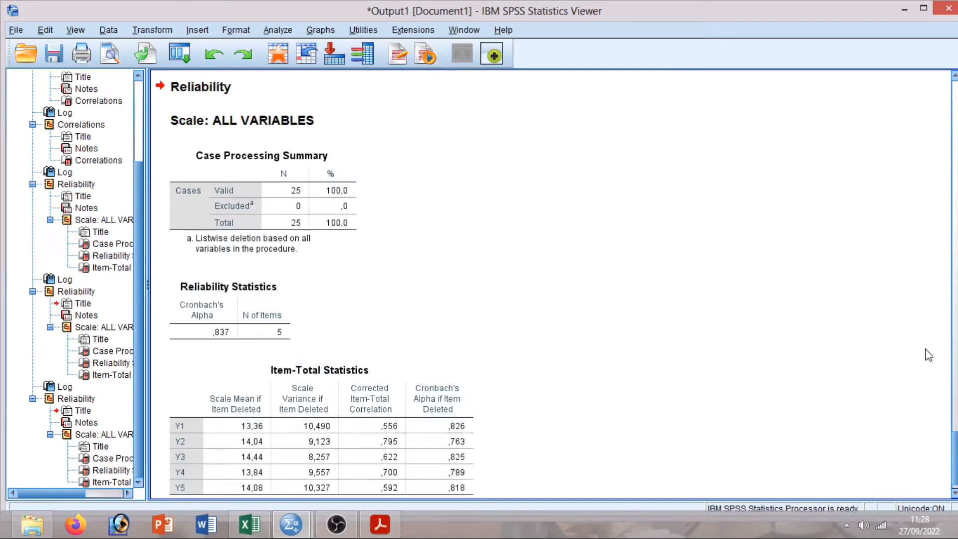
left_click_drag(957, 439, 957, 299)
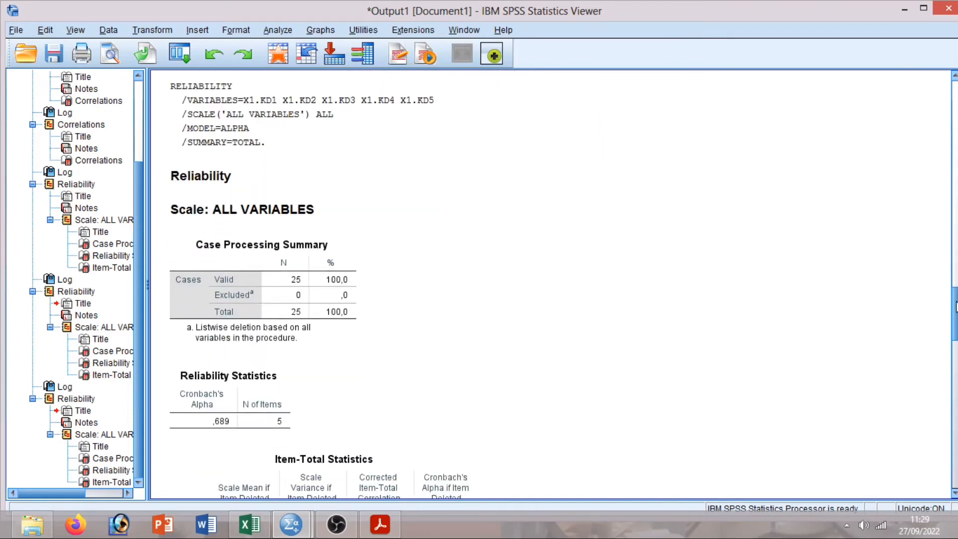
left_click_drag(957, 305, 957, 318)
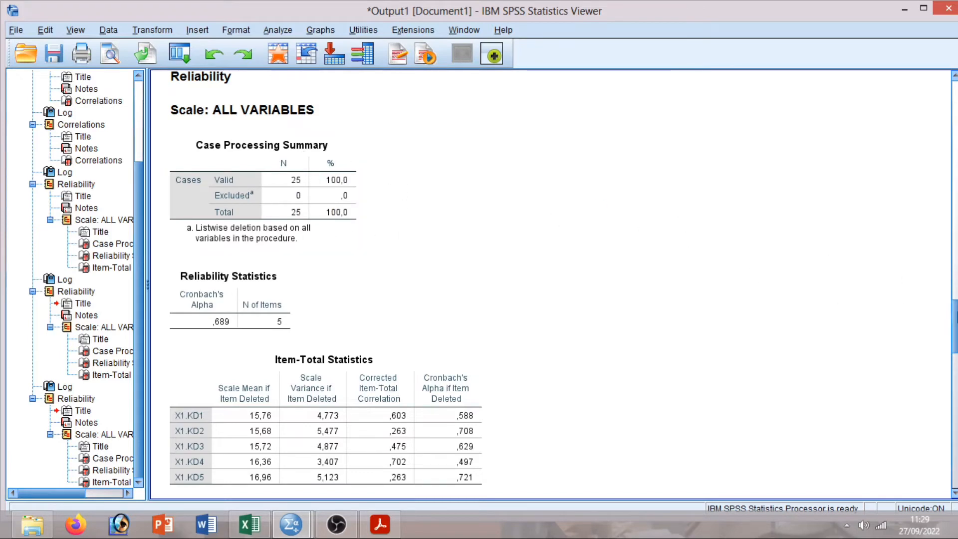
left_click_drag(956, 317, 956, 327)
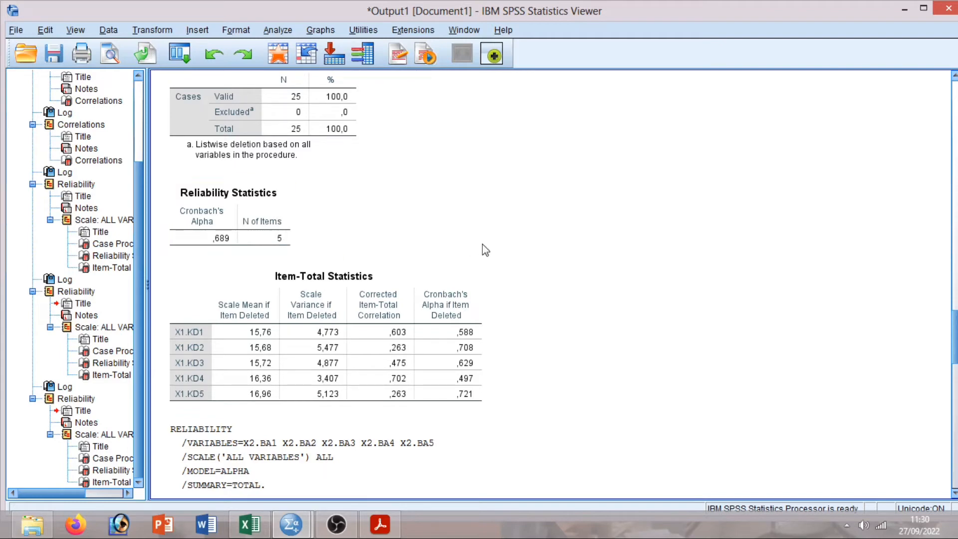
left_click_drag(957, 332, 957, 336)
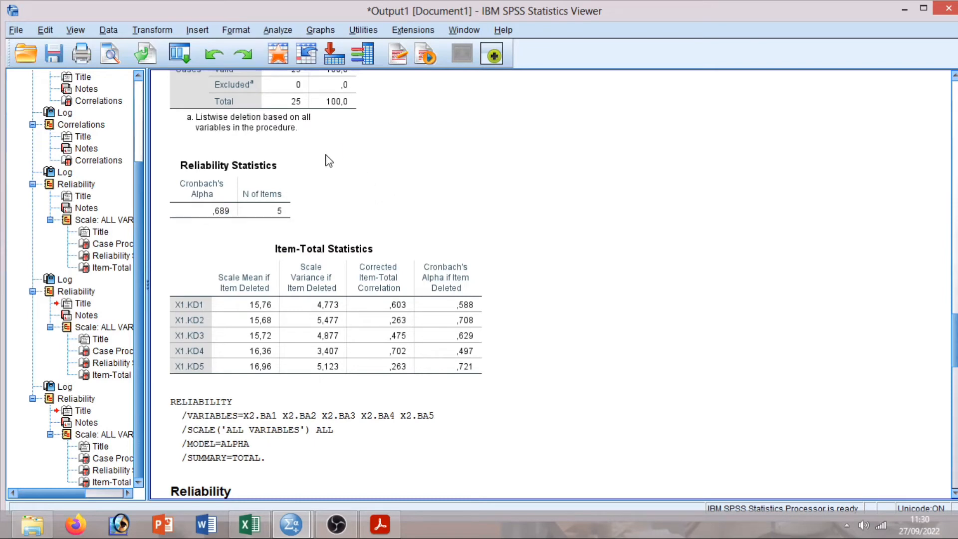
scroll(549, 240, "down", 2)
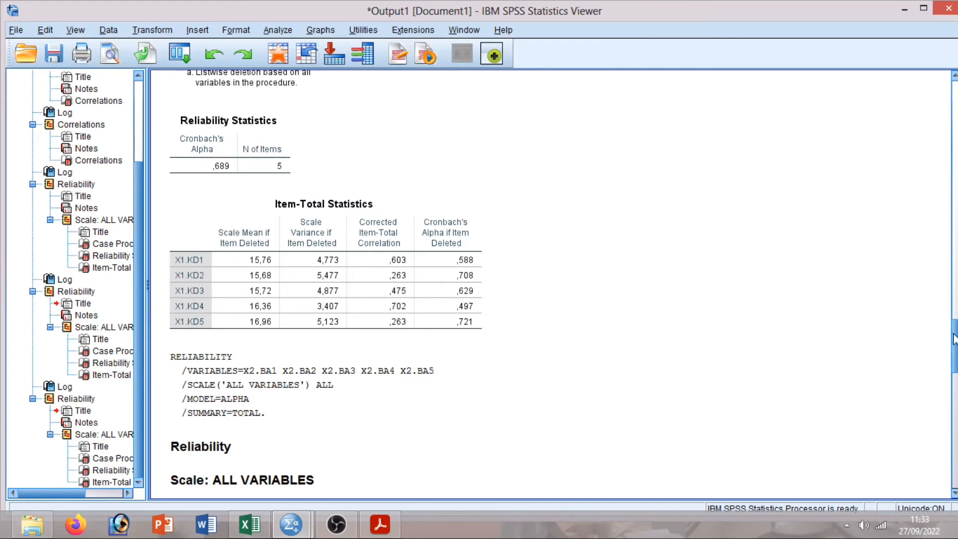
left_click_drag(956, 335, 956, 367)
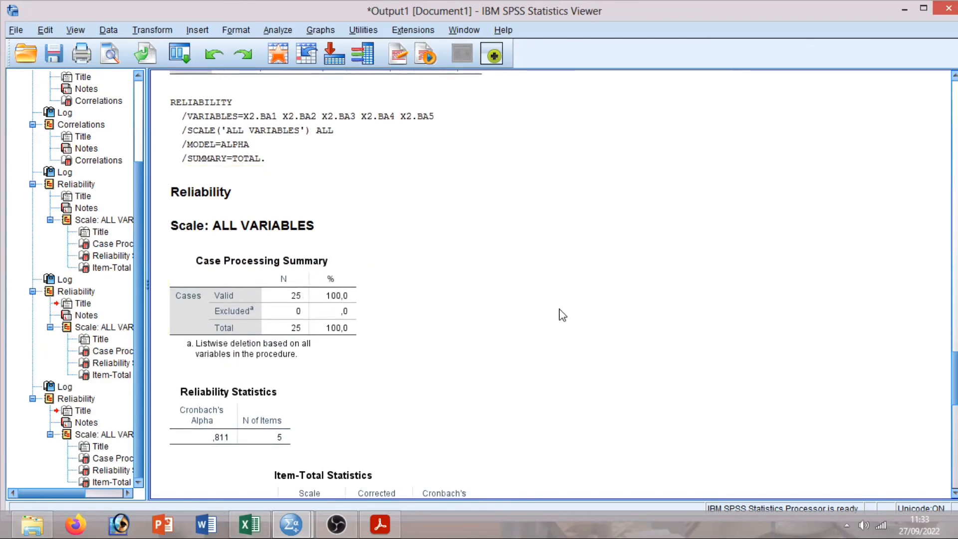
left_click_drag(954, 363, 954, 373)
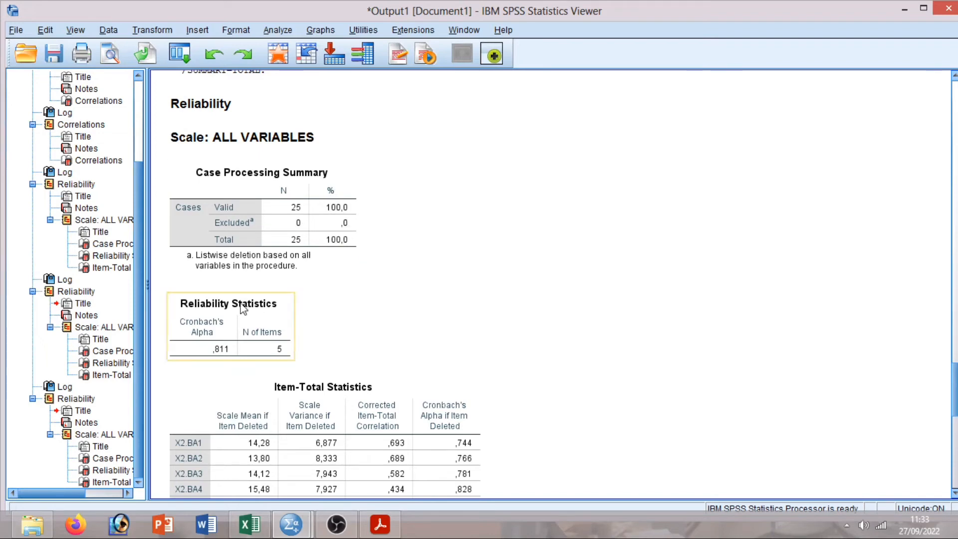
scroll(953, 368, "down", 2)
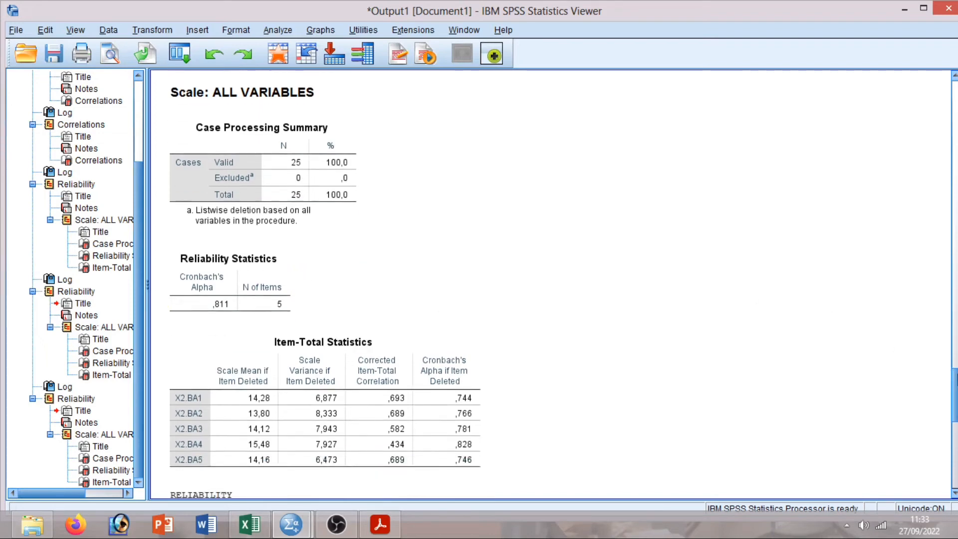
scroll(954, 379, "down", 2)
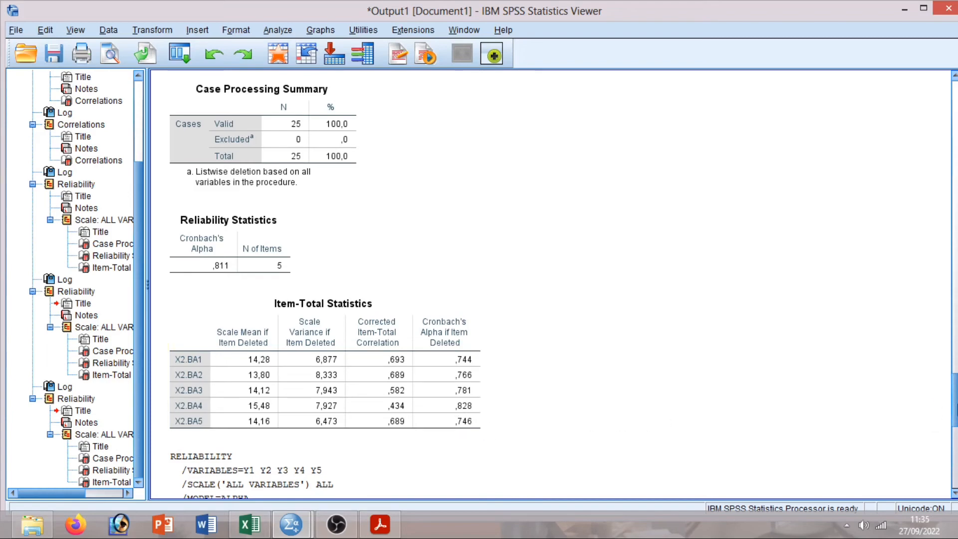
scroll(315, 285, "down", 10)
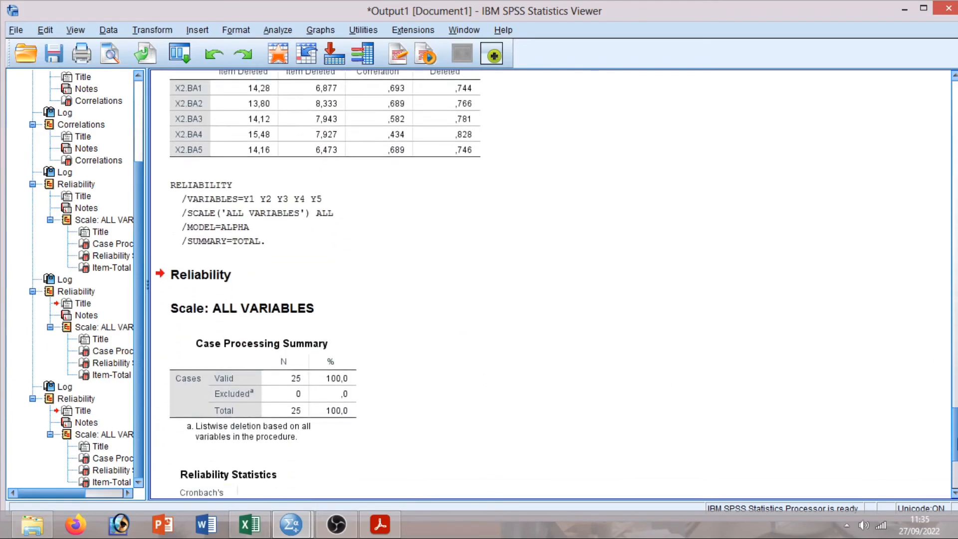
scroll(314, 285, "down", 3)
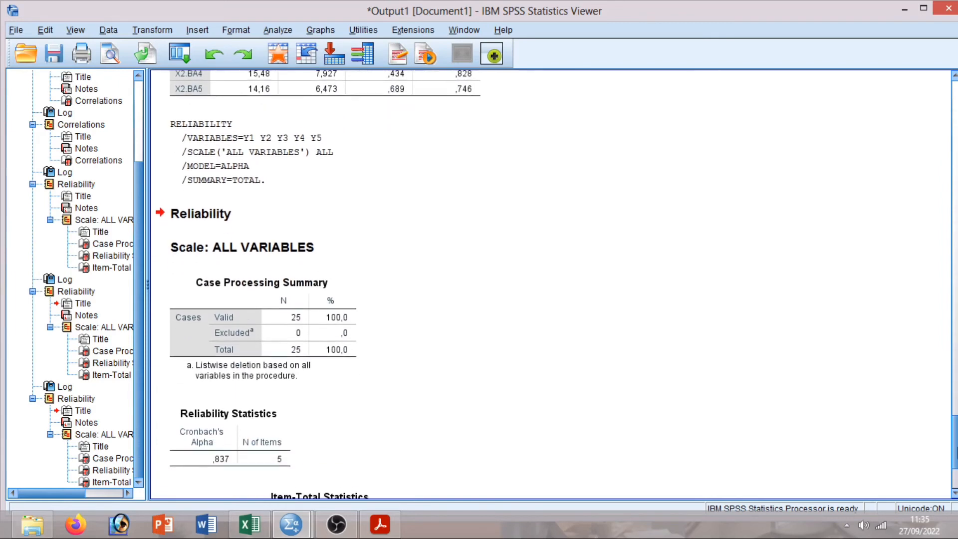
scroll(315, 285, "down", 3)
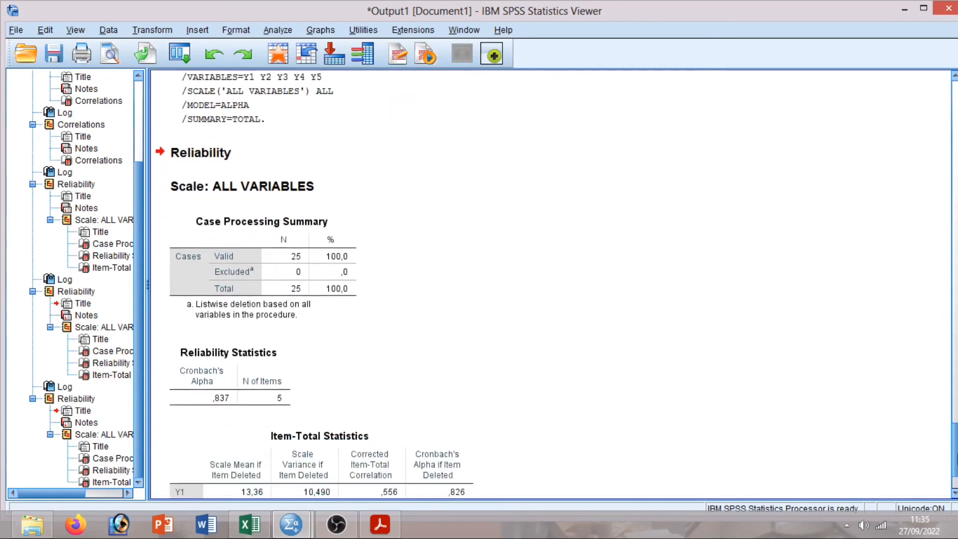
scroll(315, 285, "down", 1)
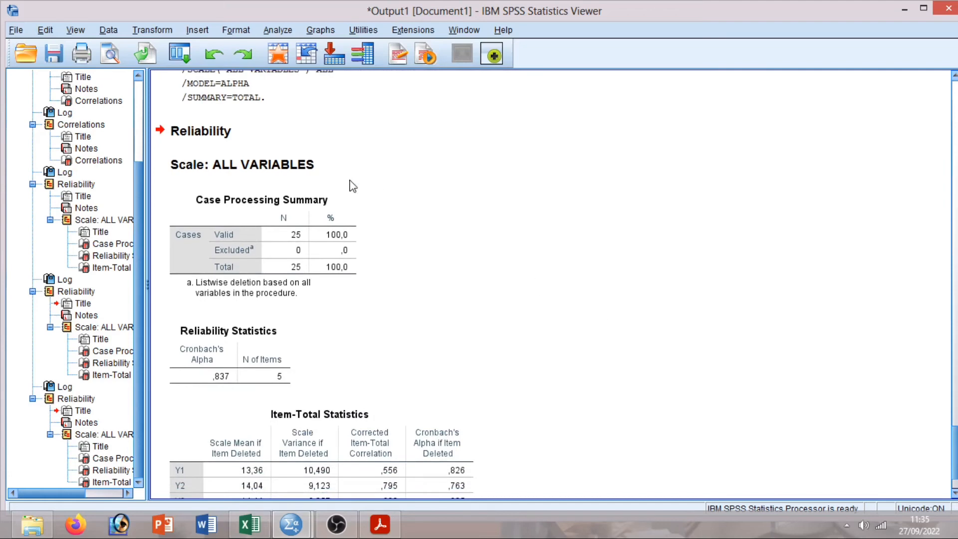
left_click(254, 214)
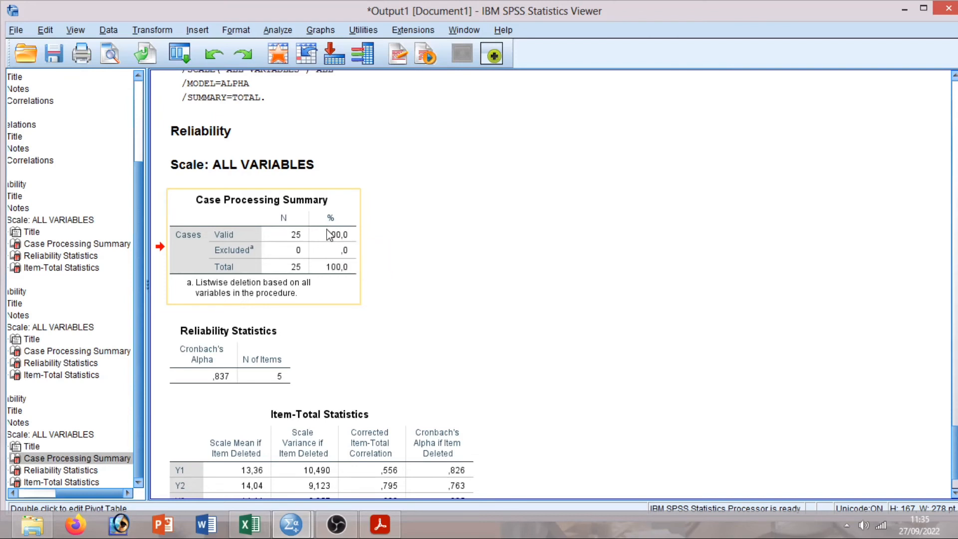
left_click(273, 344)
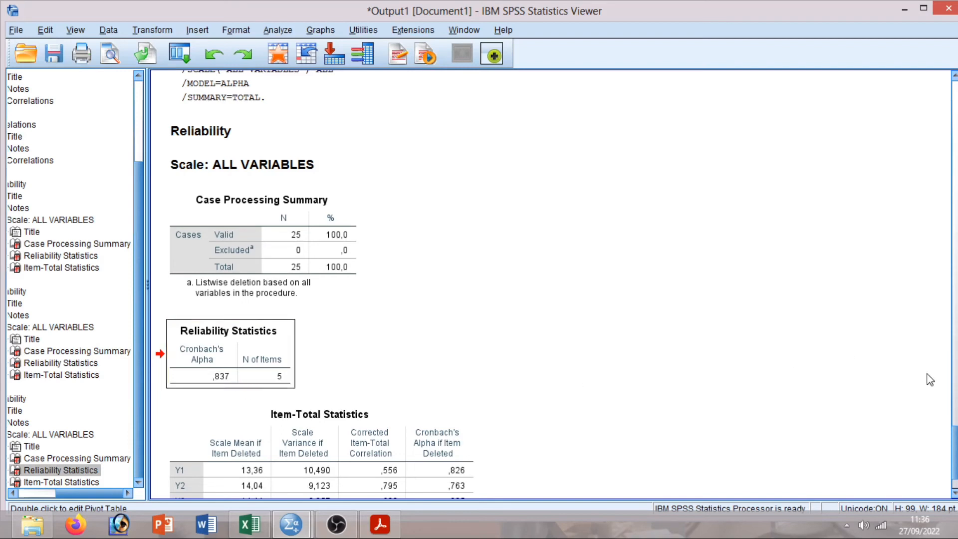
scroll(956, 439, "down", 3)
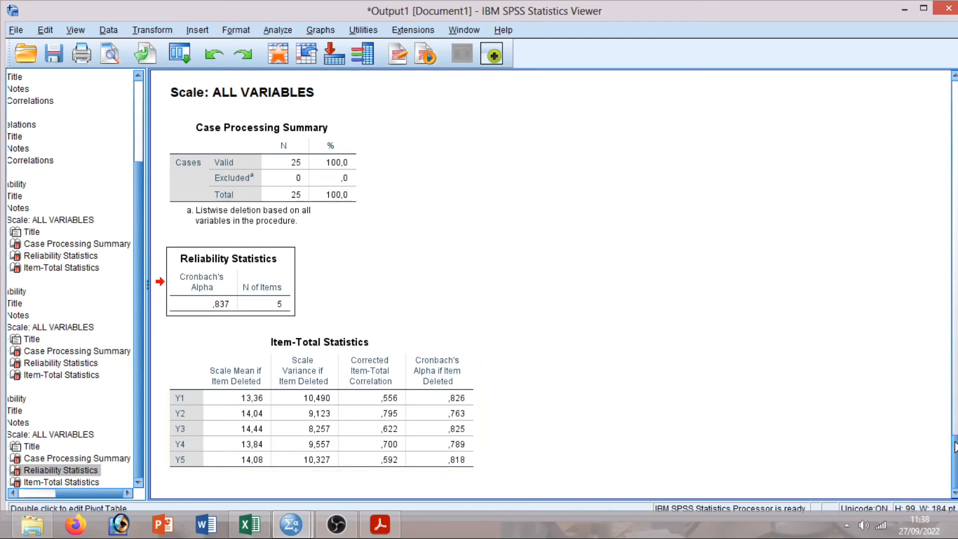
left_click_drag(954, 446, 954, 314)
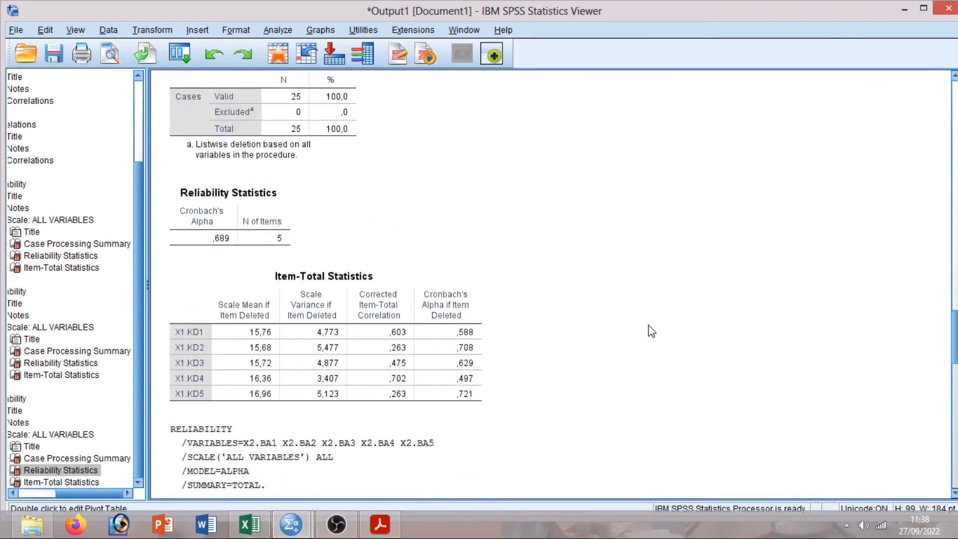
Scroll to the Y1–Y5 reliability results and start saving Output1 as an .spv file in TB 1.
left_click(472, 334)
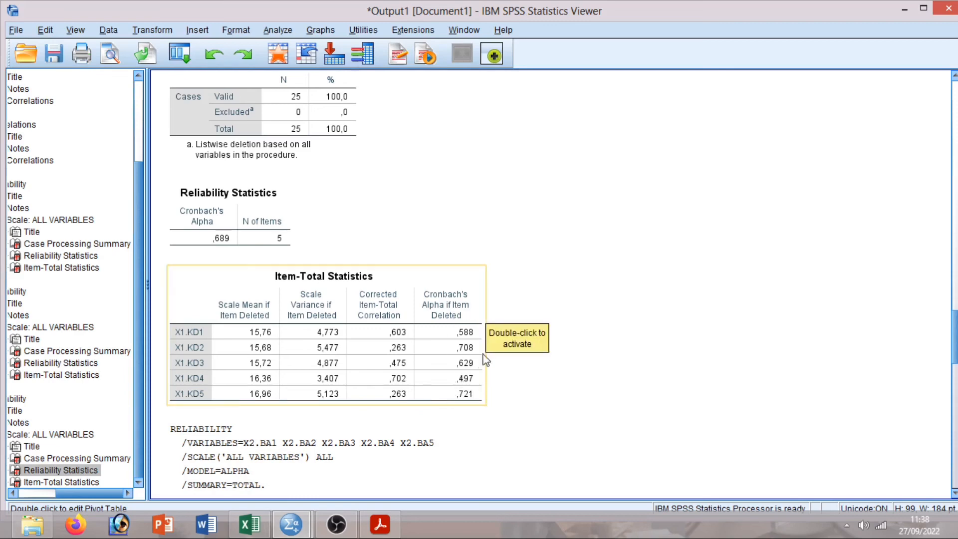
scroll(954, 355, "down", 4)
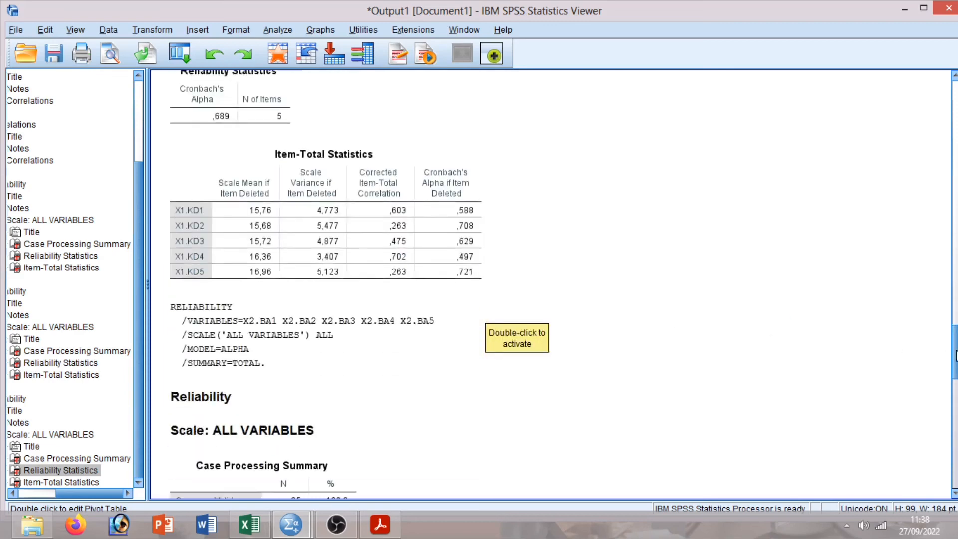
left_click_drag(956, 355, 957, 469)
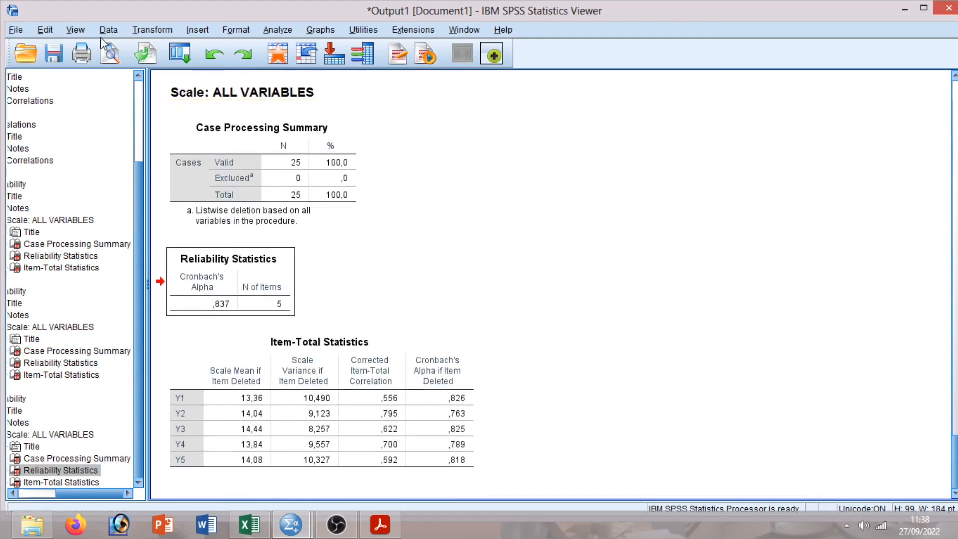
left_click(54, 53)
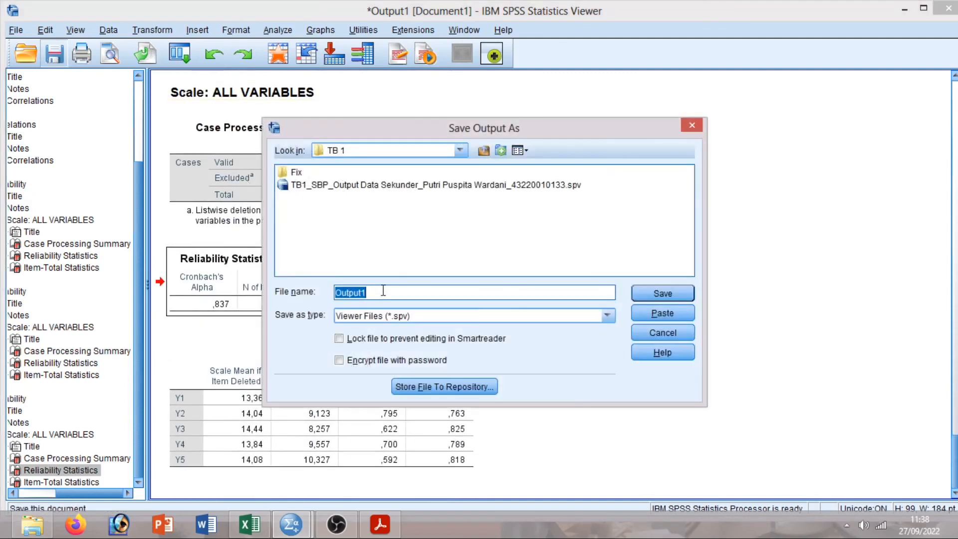
Save the output in the Fix folder as 'TB1_Output_Data Primer_' plus the student's name and ID (.spv).
left_click(381, 292)
double_click(299, 172)
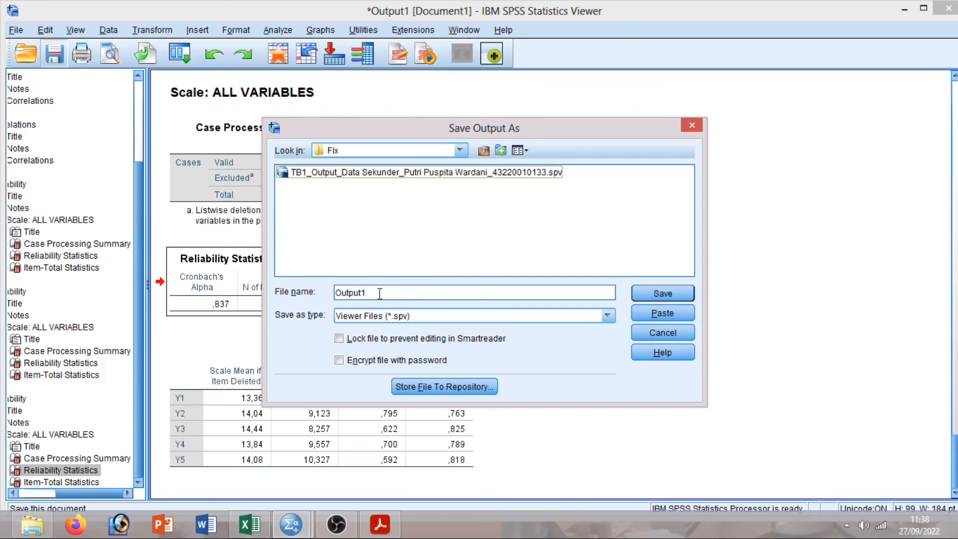
key("BackSpace")
key("BackSpace")
key("BackSpace")
key("BackSpace")
key("BackSpace")
key("BackSpace")
key("BackSpace")
type("TB")
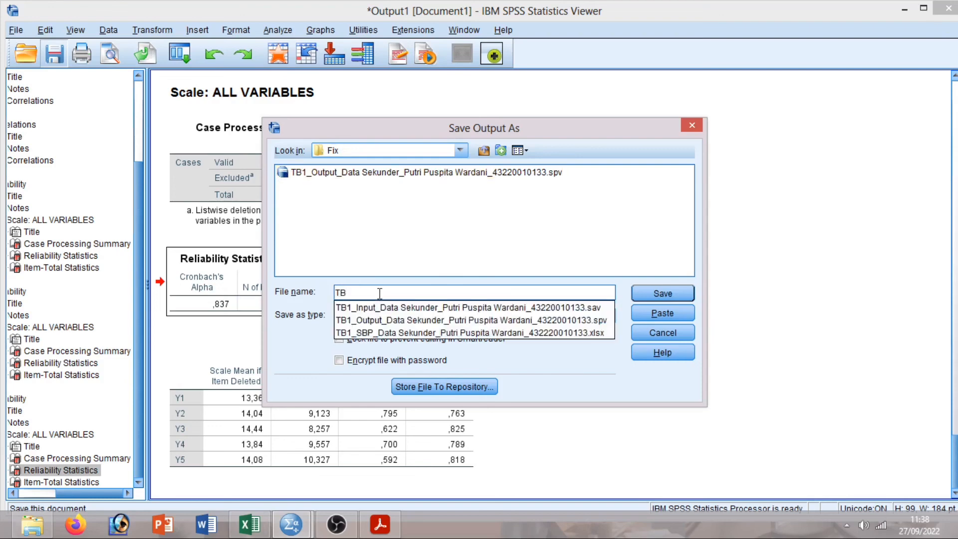
type("1_Ou")
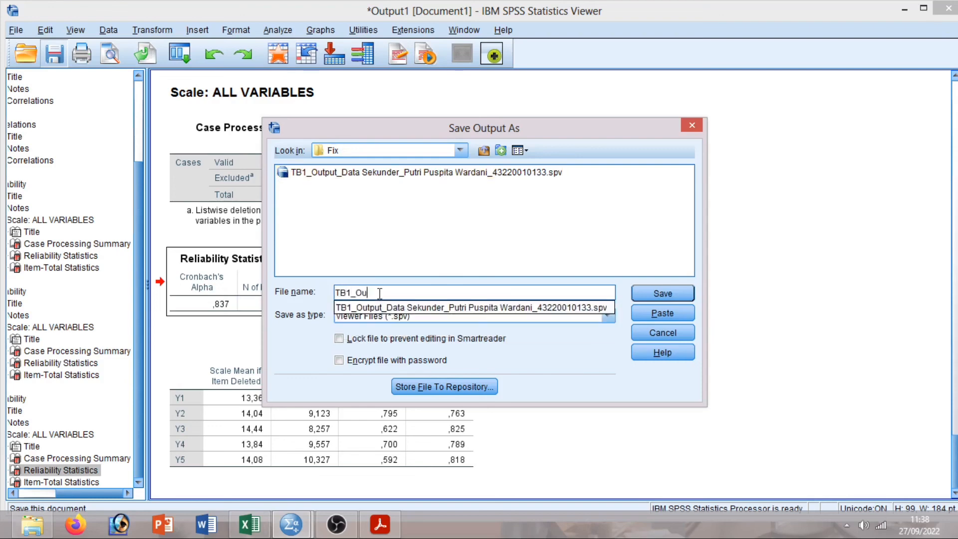
type("tourt")
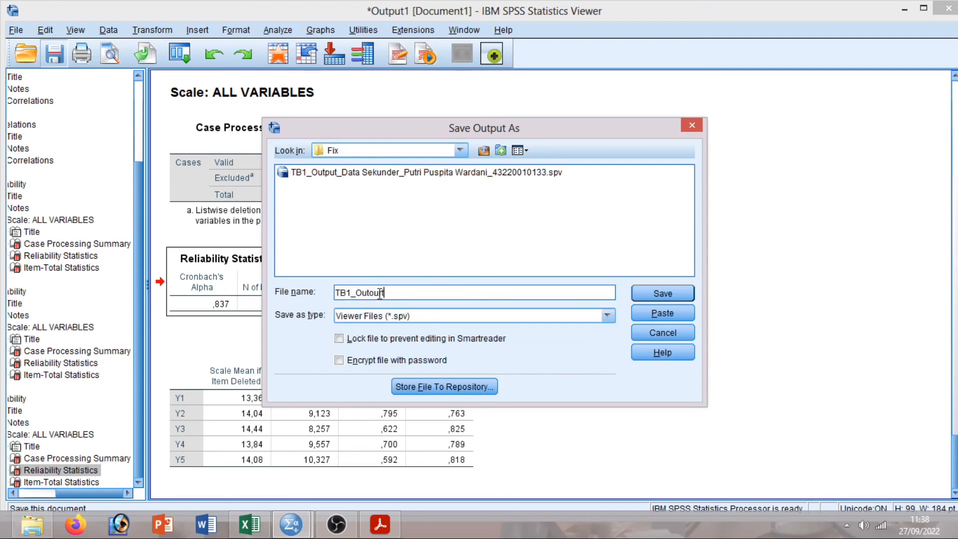
key("BackSpace")
key("BackSpace")
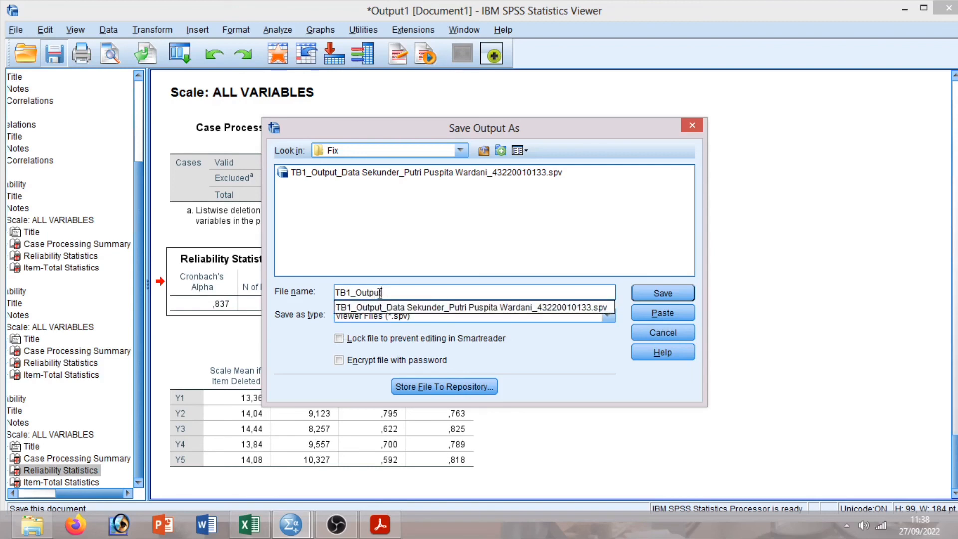
type("put_Data D")
key("BackSpace")
type("Primer")
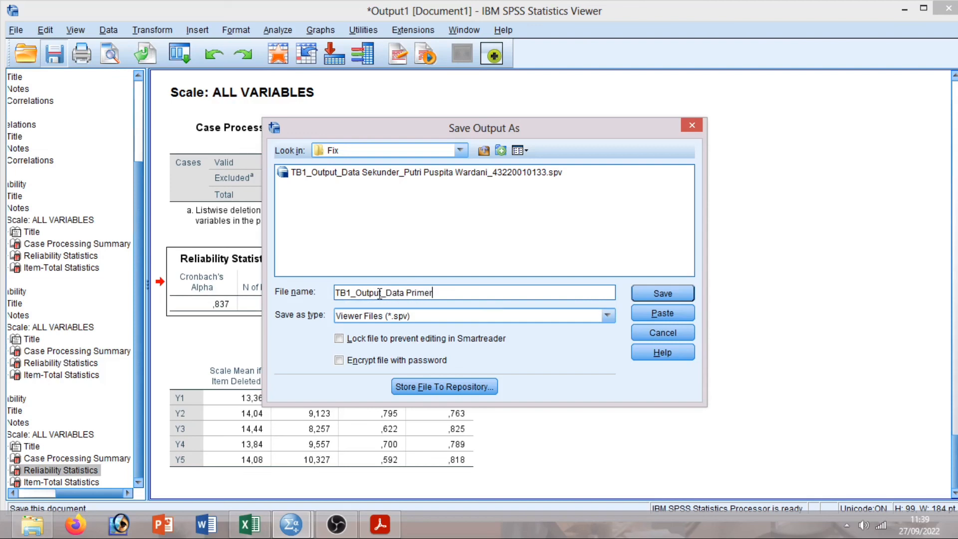
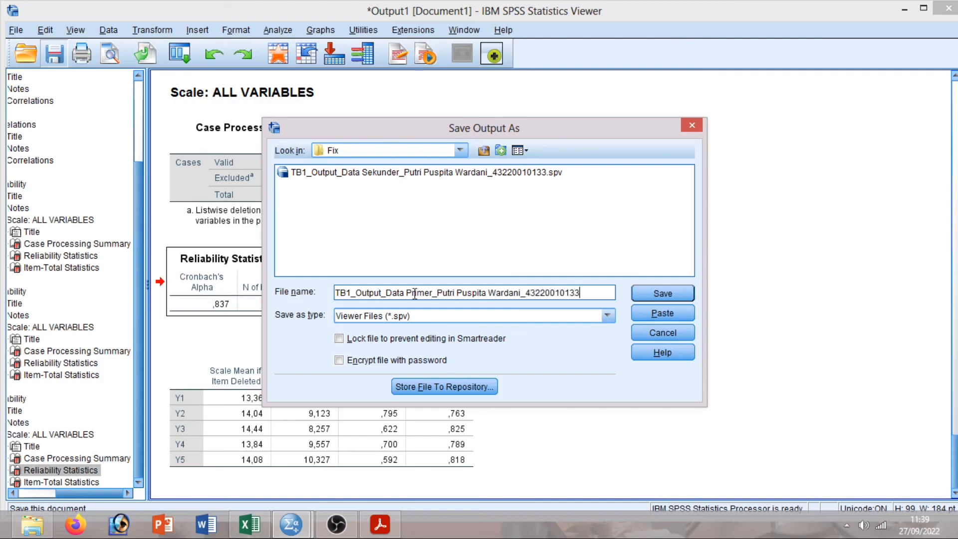
left_click(663, 296)
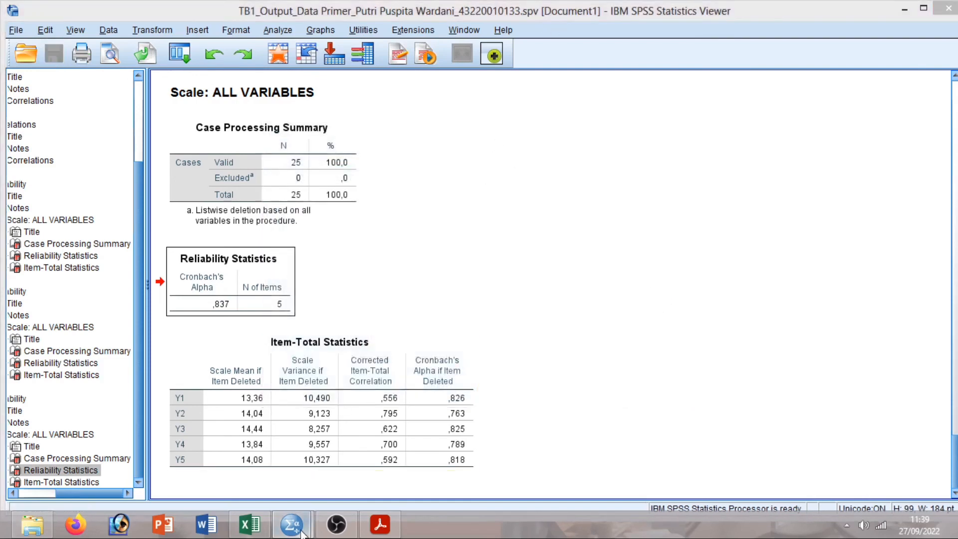
From the Data Editor, start saving the dataset and browse to D: > Kuliah > Semester 5 > 5 Statistik Bisnis & Praktikum > TB 1 > Fix.
mouse_move(292, 524)
left_click(242, 480)
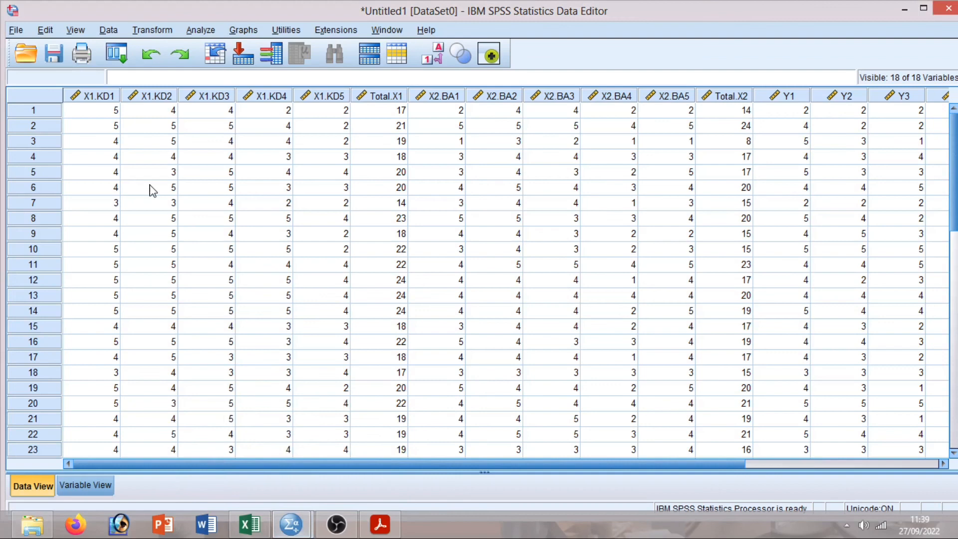
left_click(54, 54)
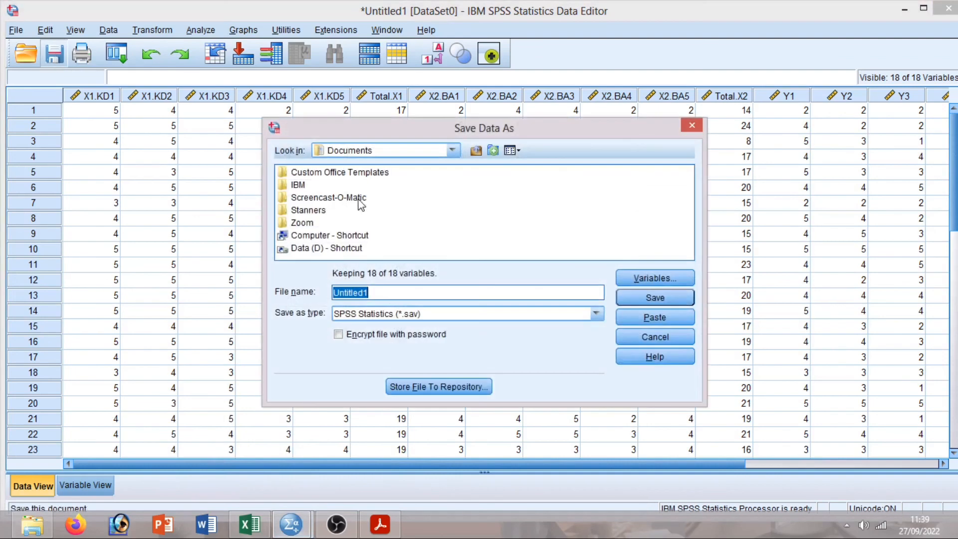
left_click(300, 248)
double_click(292, 250)
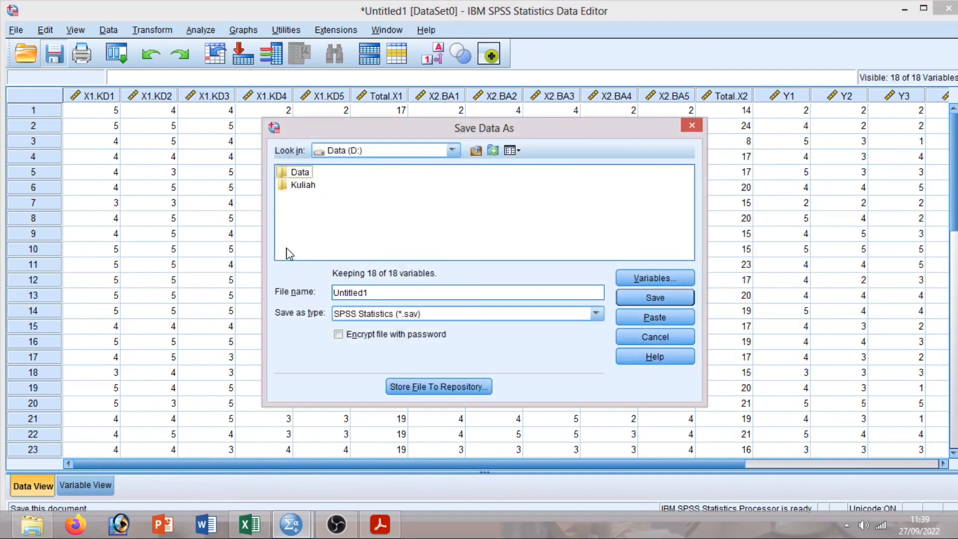
double_click(295, 184)
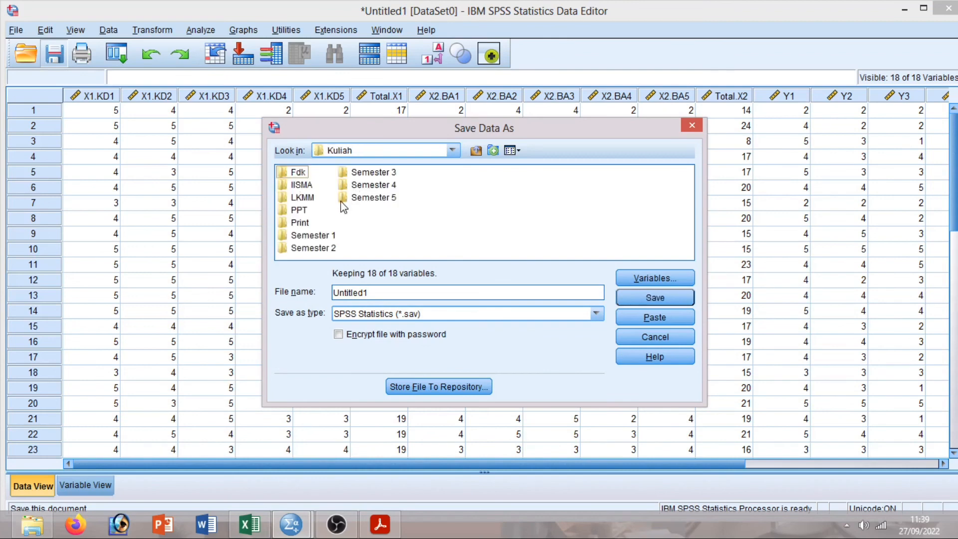
double_click(344, 198)
double_click(297, 222)
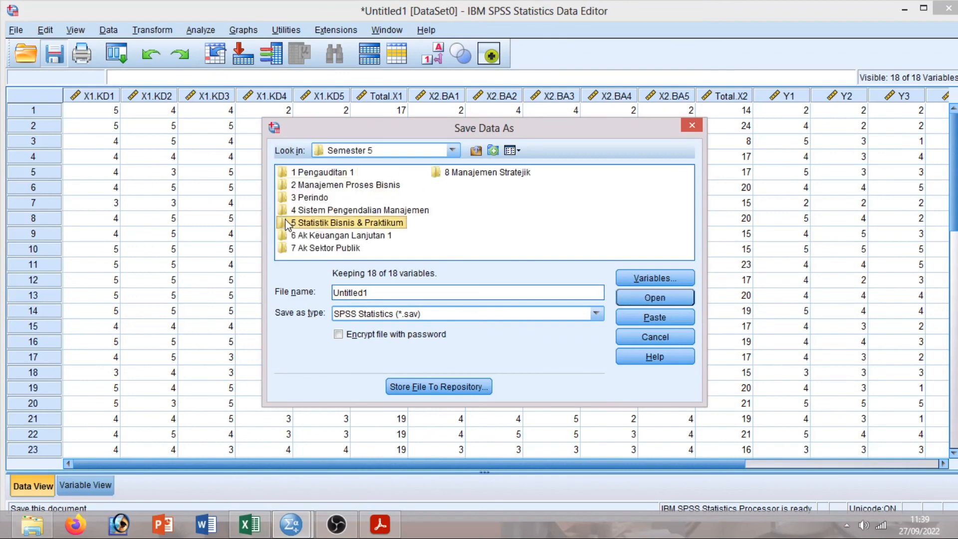
double_click(297, 172)
double_click(295, 172)
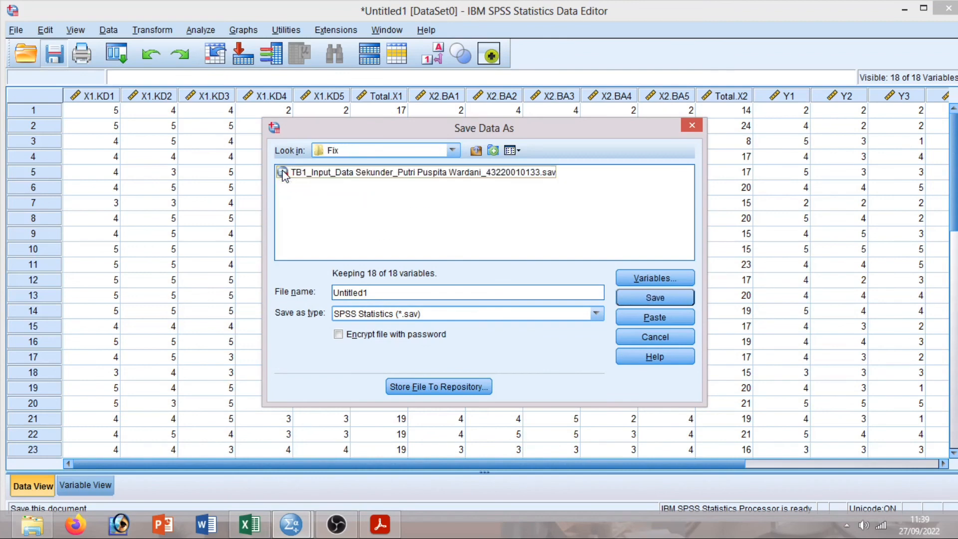
Save the dataset as 'TB1_Input_Data Primer_' plus the student's name and ID (.sav).
left_click(392, 292)
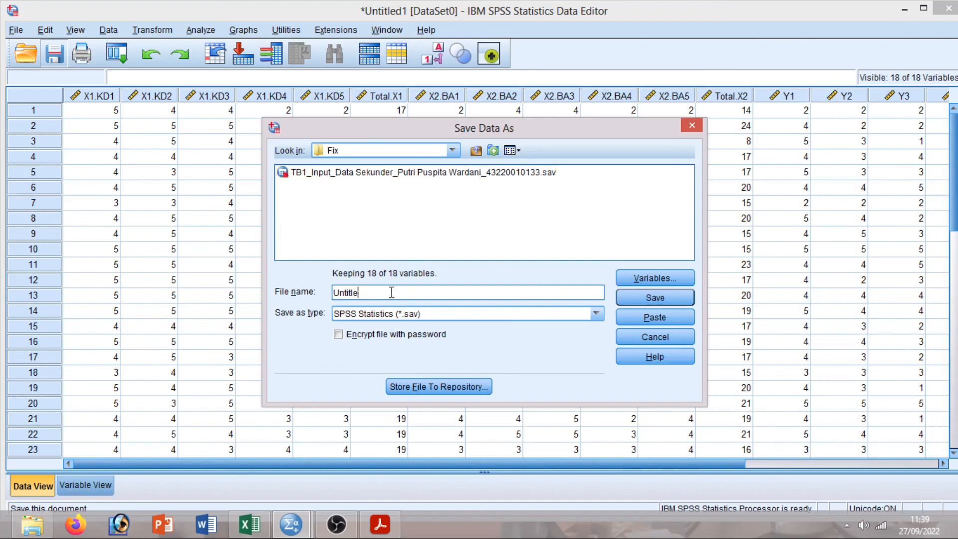
key("BackSpace")
key("BackSpace")
key("BackSpace")
key("BackSpace")
key("BackSpace")
key("BackSpace")
key("BackSpace")
type("TB1_Input_Data Primer")
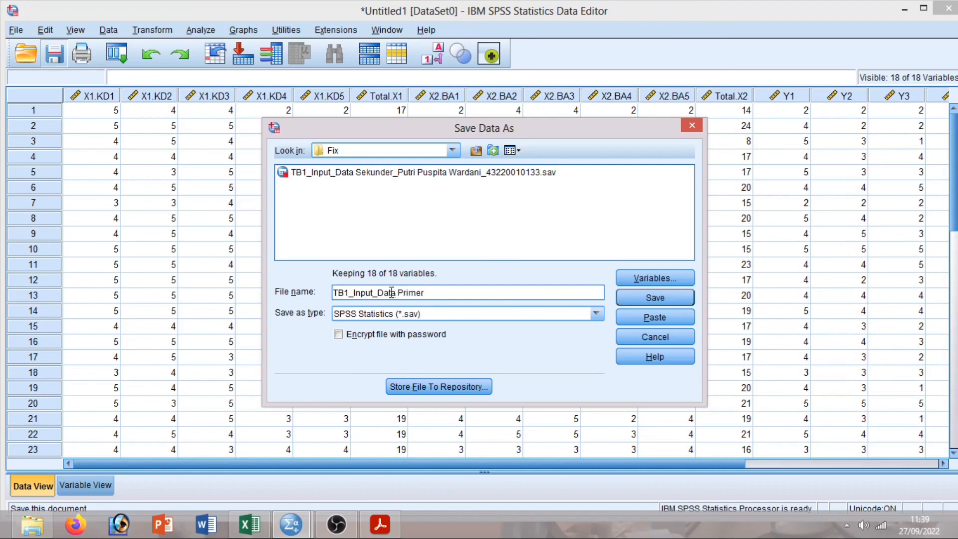
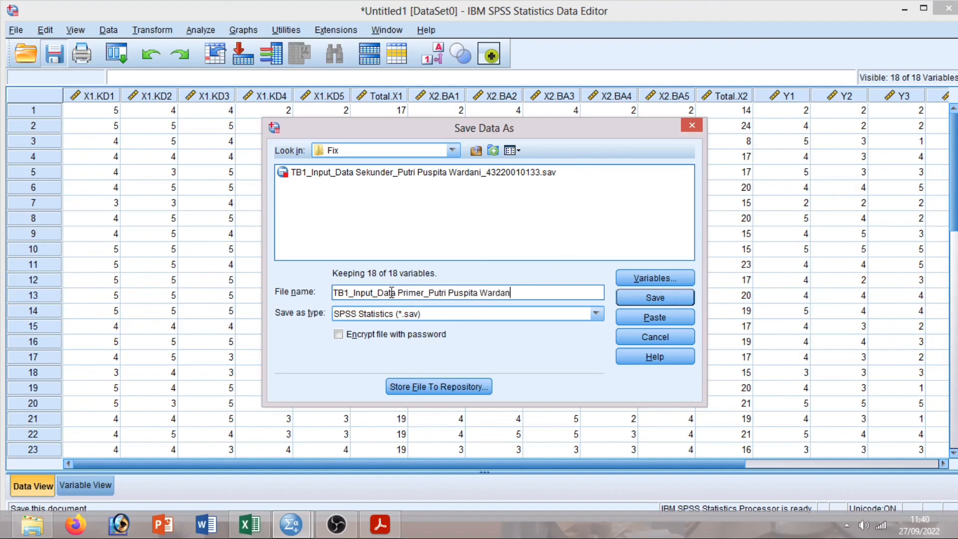
left_click(646, 298)
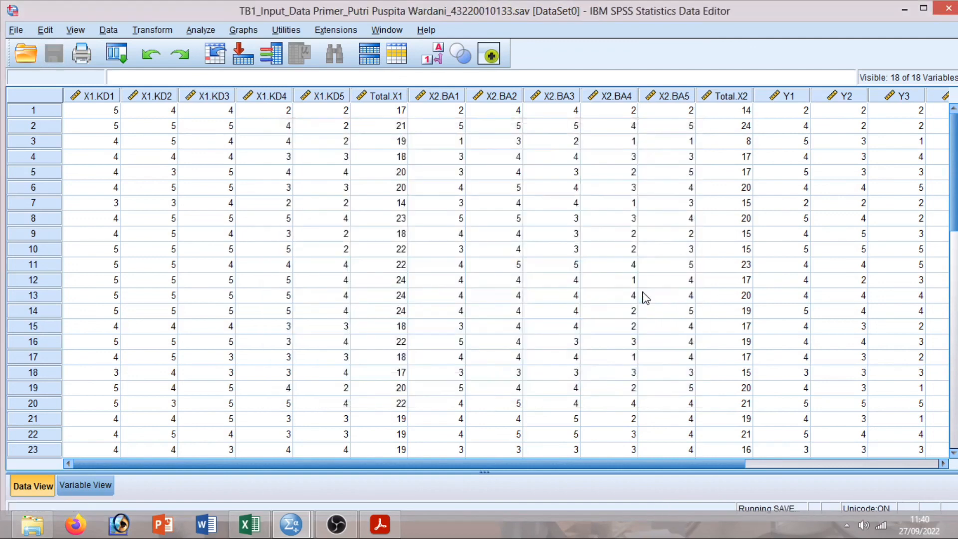